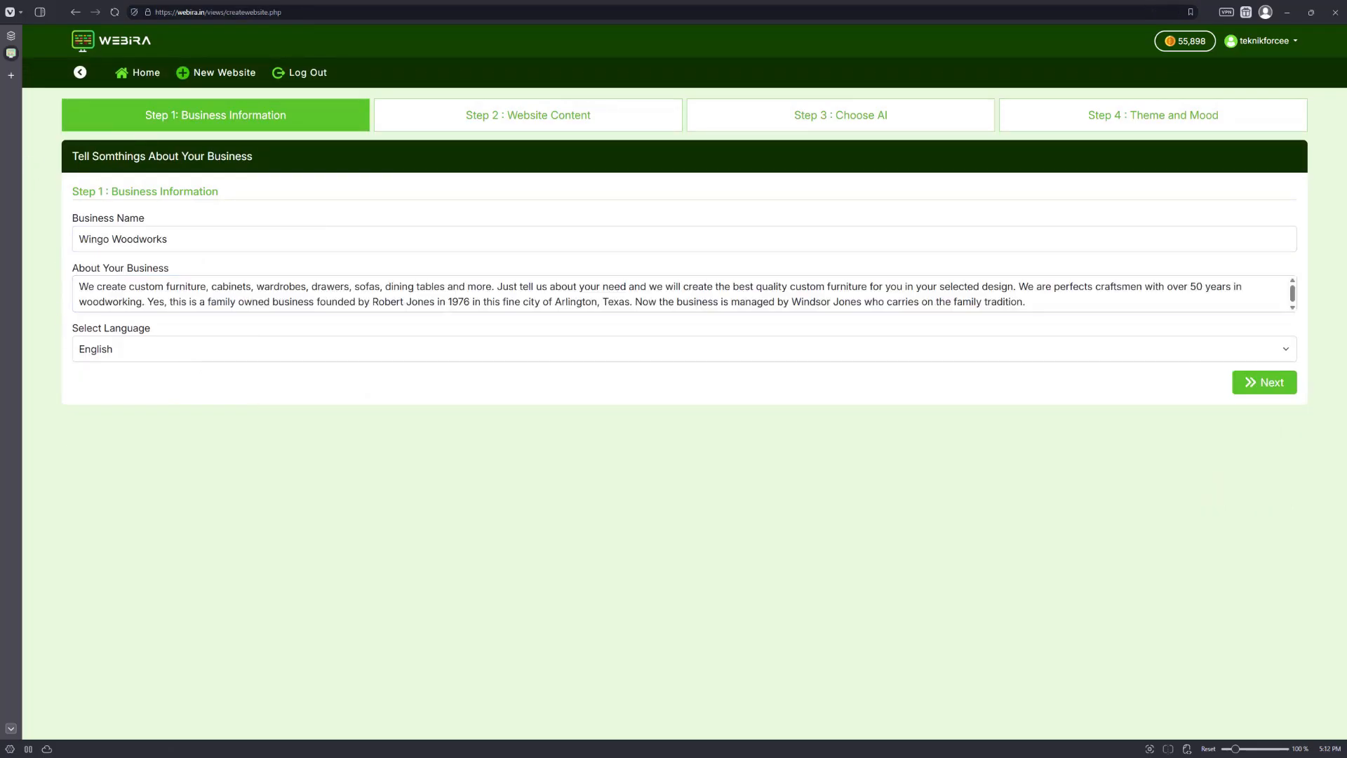
Review the Wingo Woodworks business name, description and English language setting, and continue to the website content step.
drag(169, 240, 54, 240)
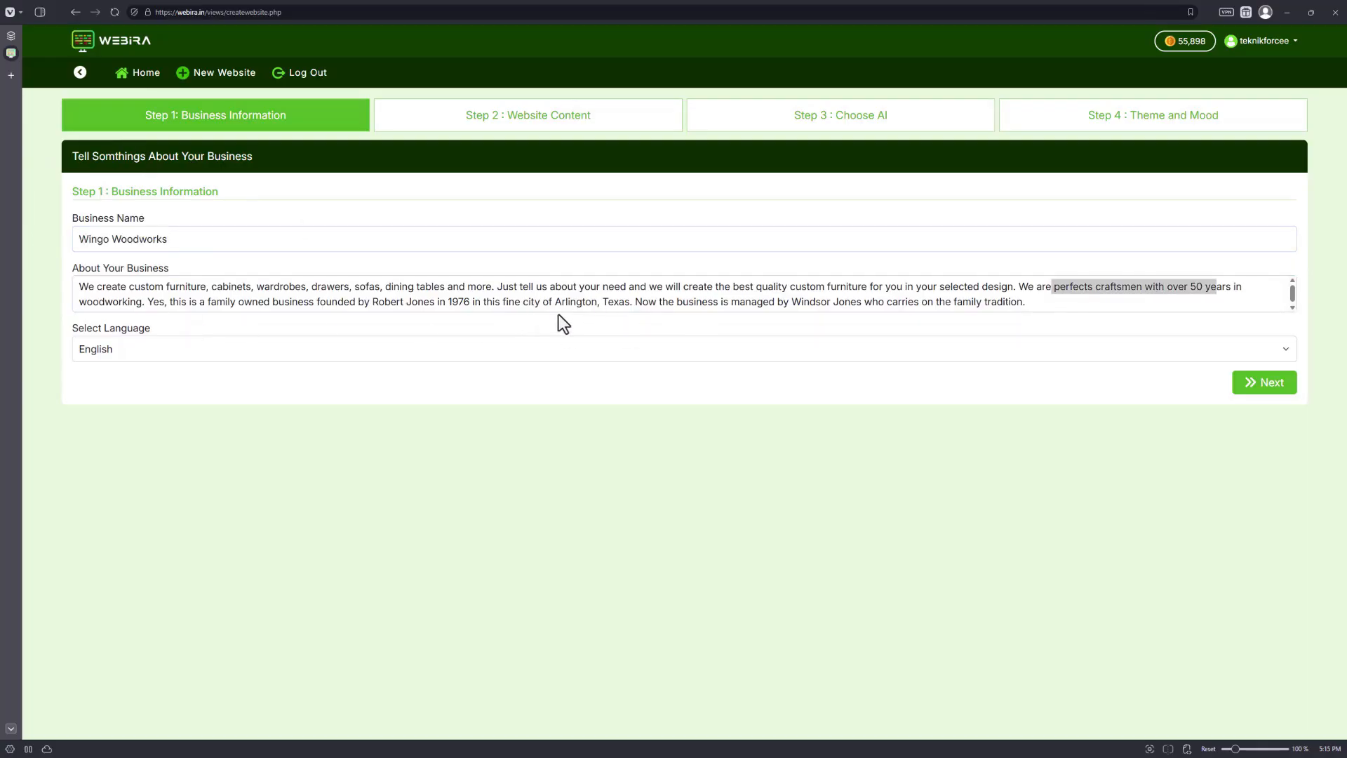
drag(563, 302, 628, 304)
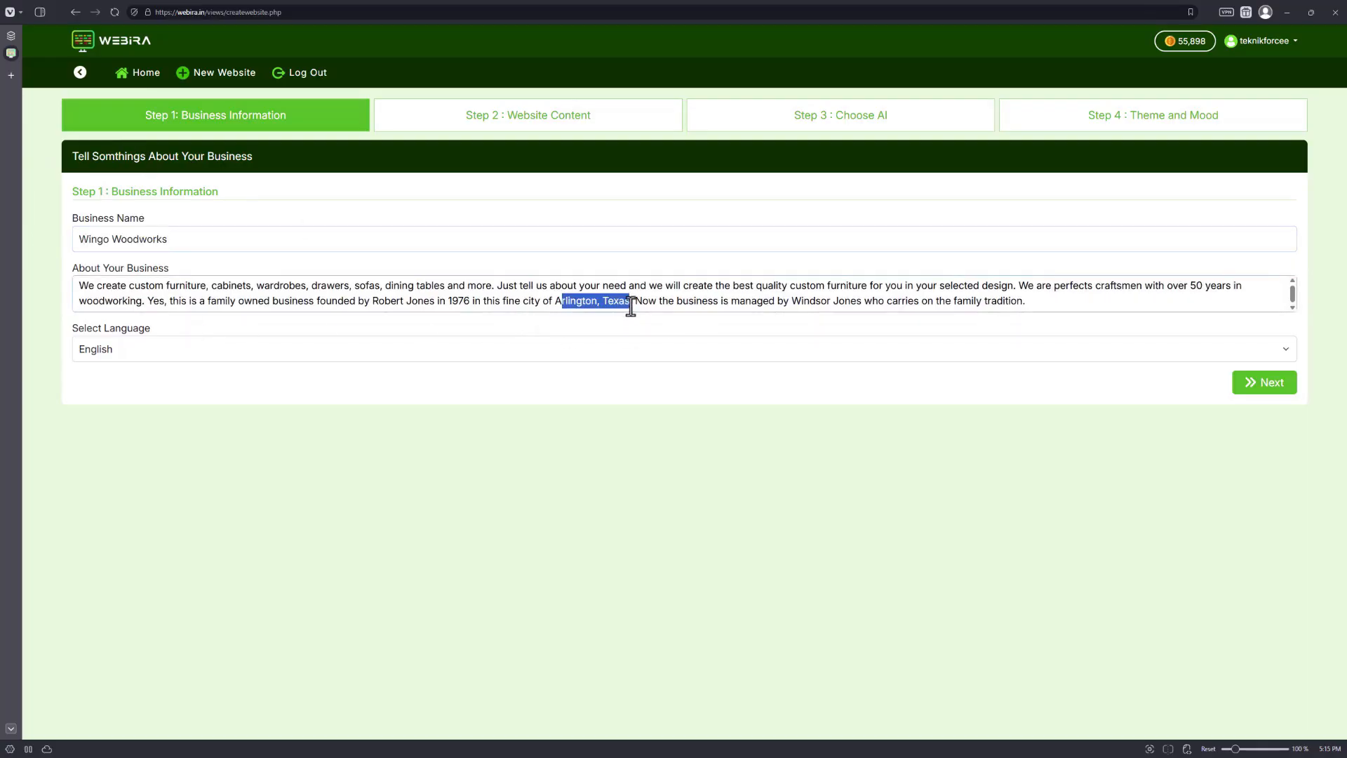
drag(118, 286, 419, 257)
drag(890, 286, 1215, 289)
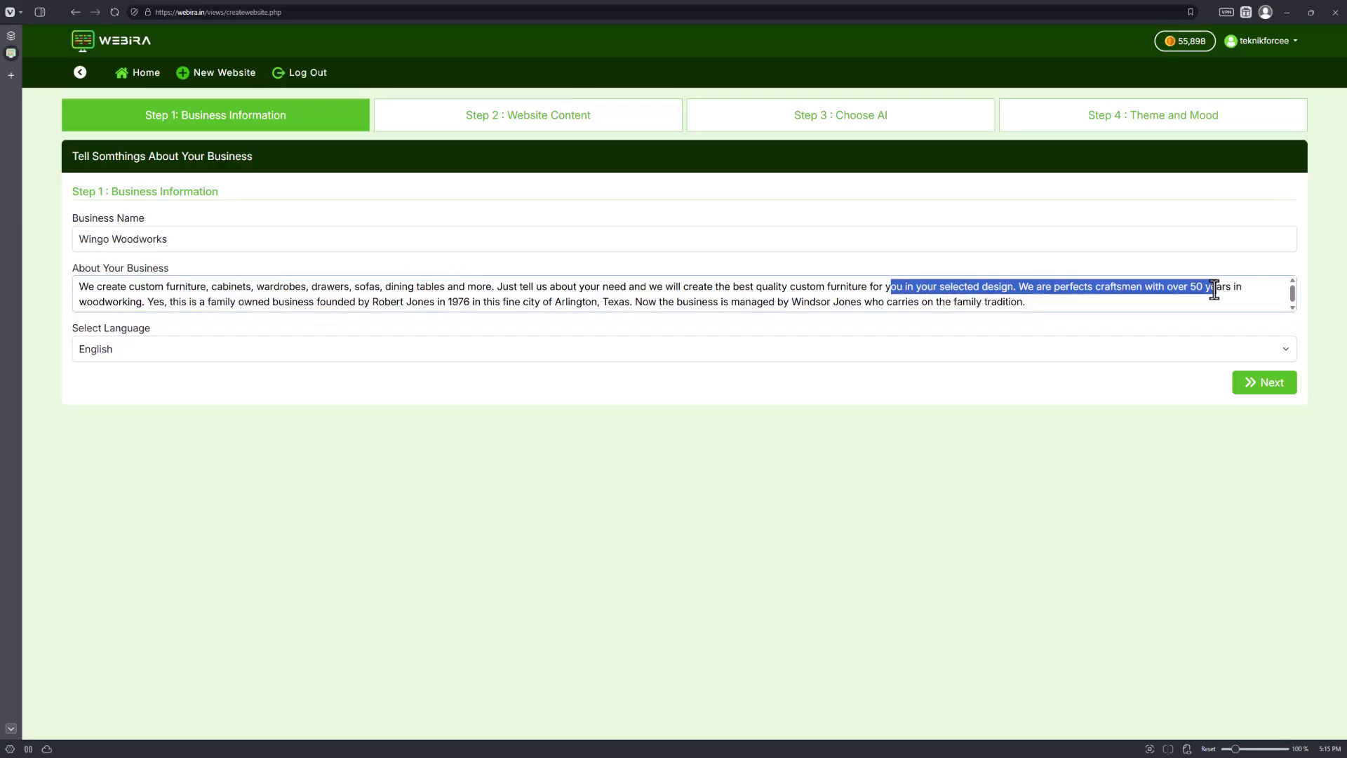
click(1215, 289)
drag(299, 304, 476, 301)
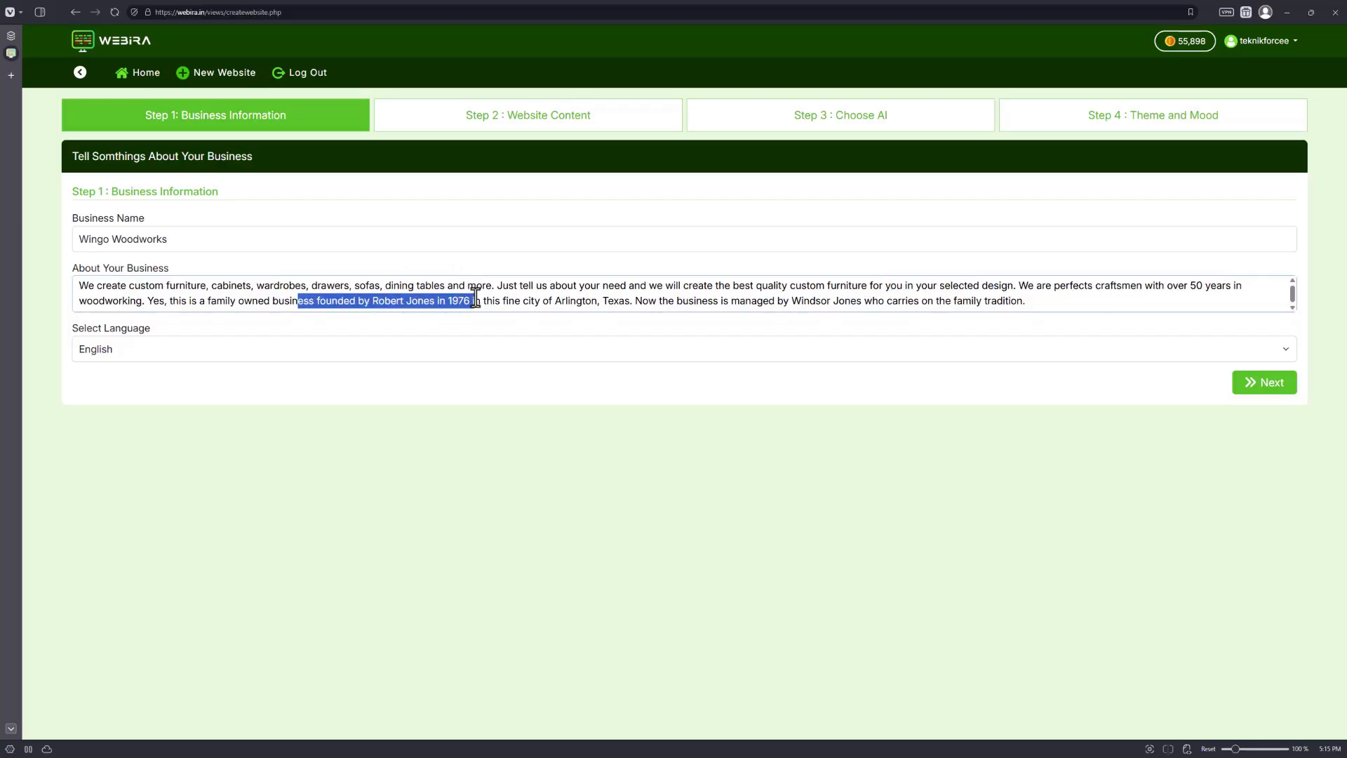
drag(696, 300, 983, 303)
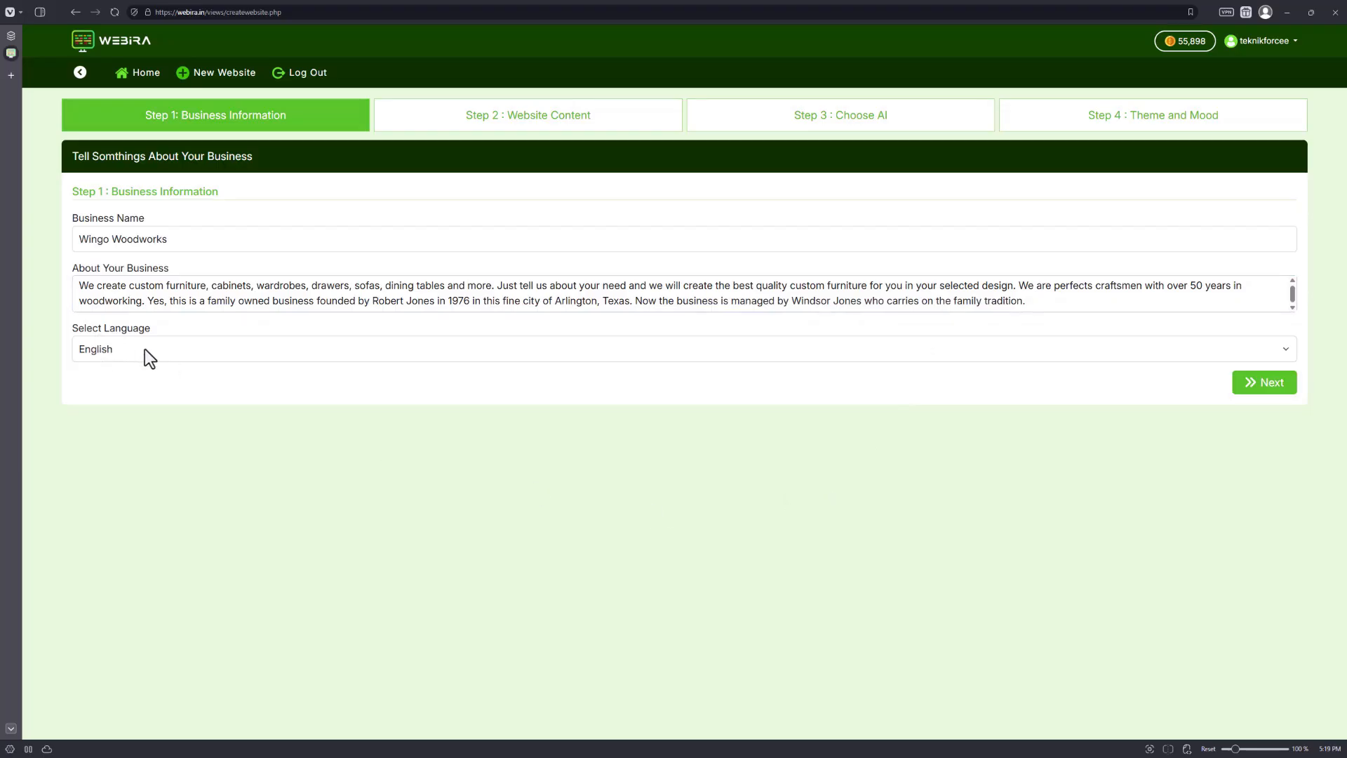
click(1270, 387)
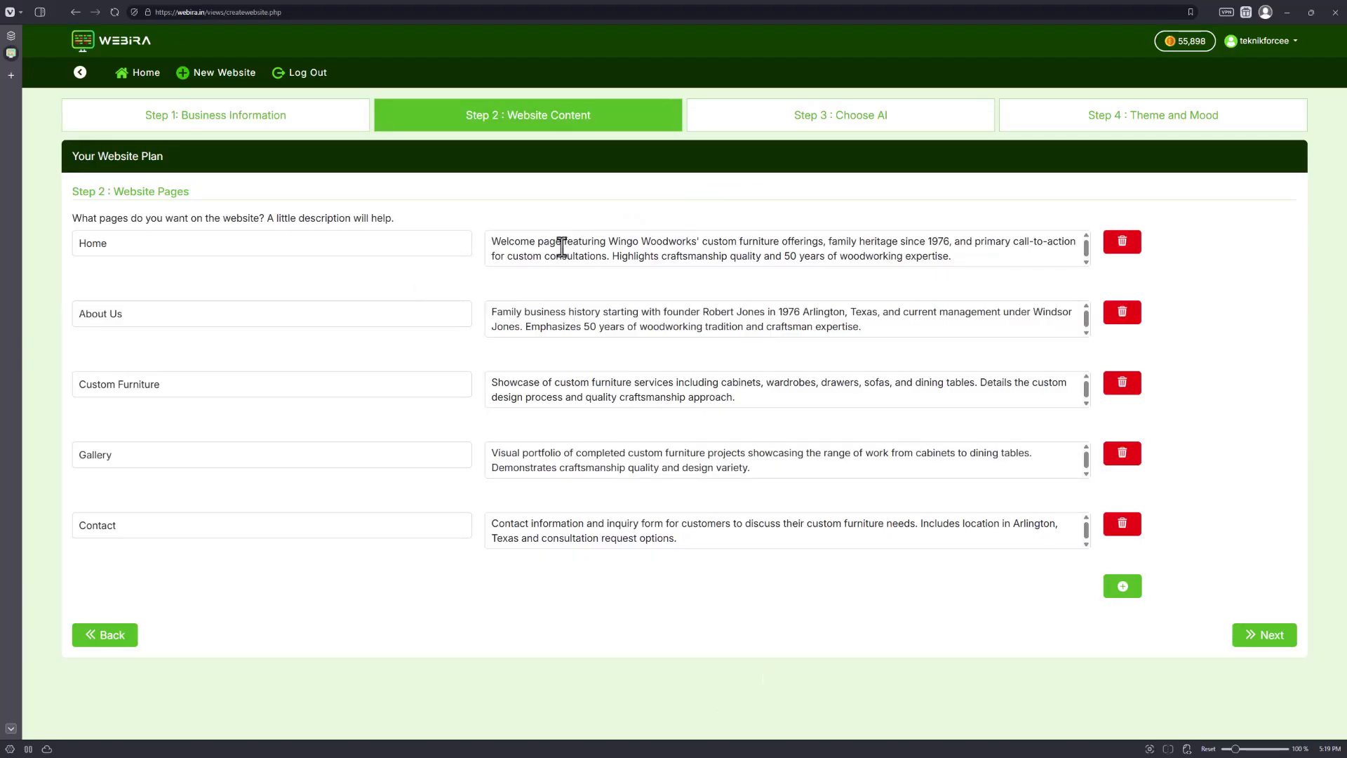
Examine the proposed website page titles and their descriptions, from Home through Contact.
drag(564, 240, 719, 272)
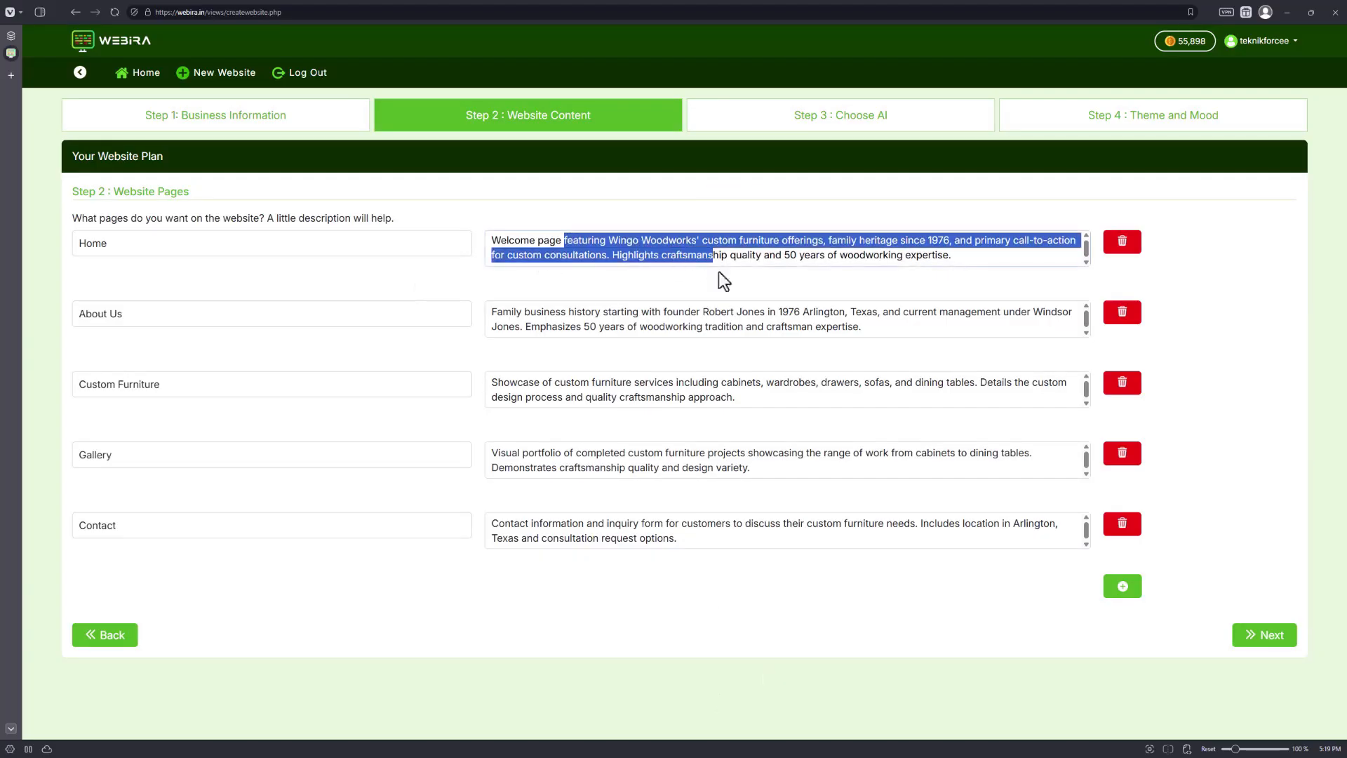
click(858, 262)
triple_click(193, 314)
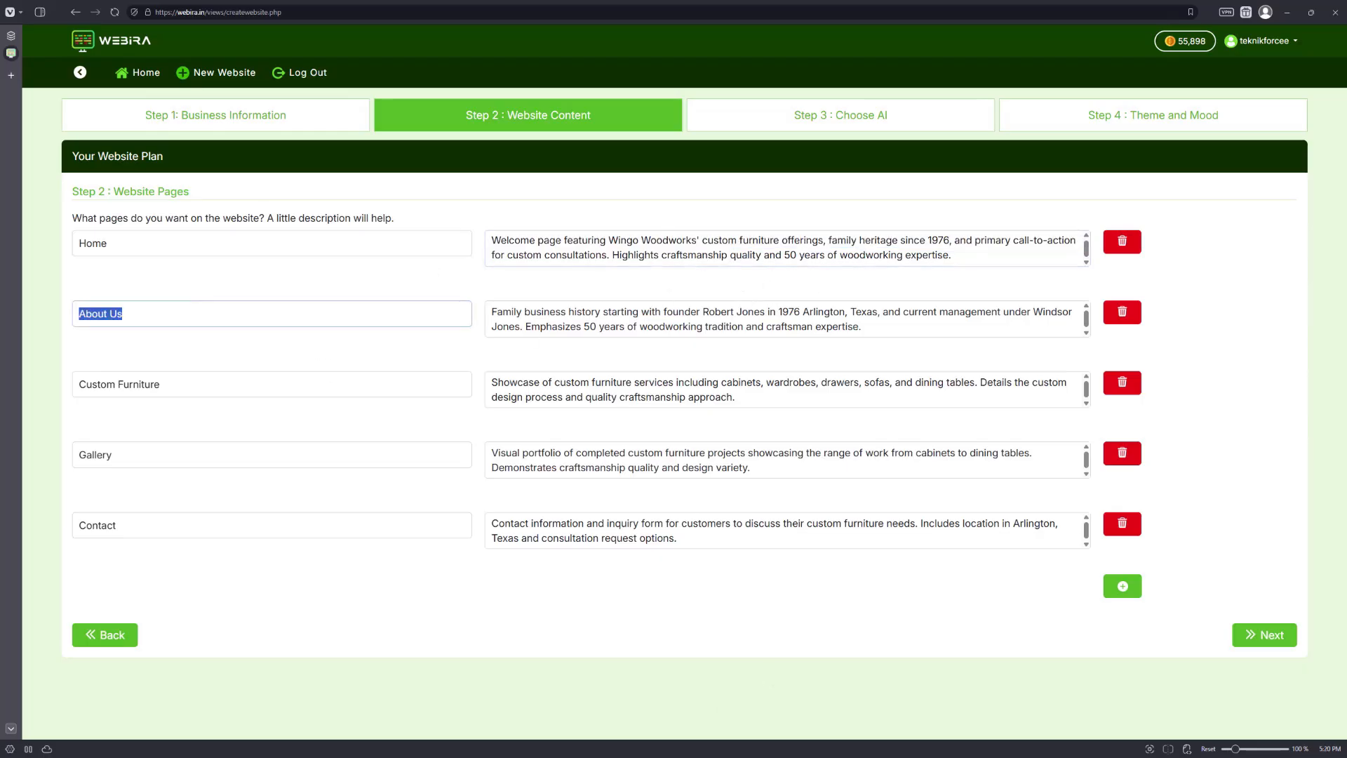
triple_click(180, 385)
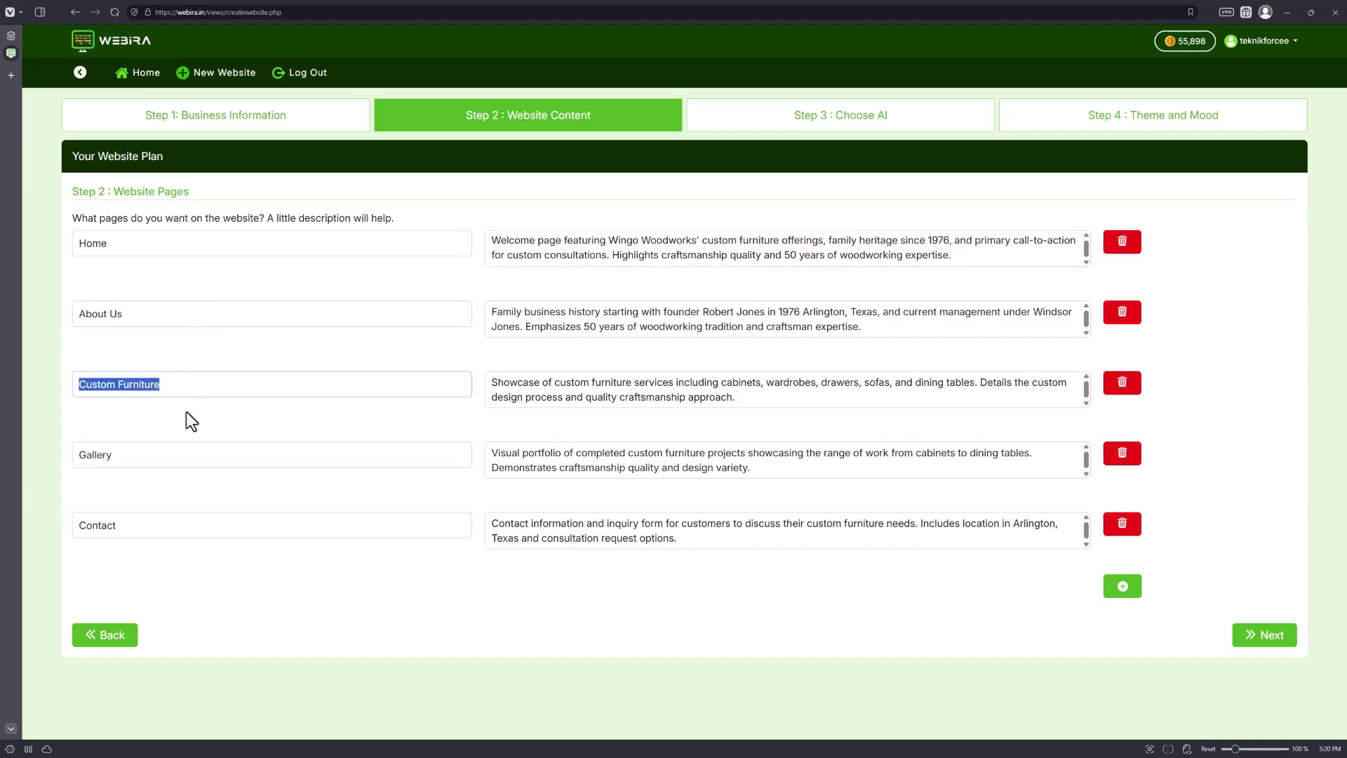
triple_click(200, 453)
triple_click(125, 526)
click(127, 572)
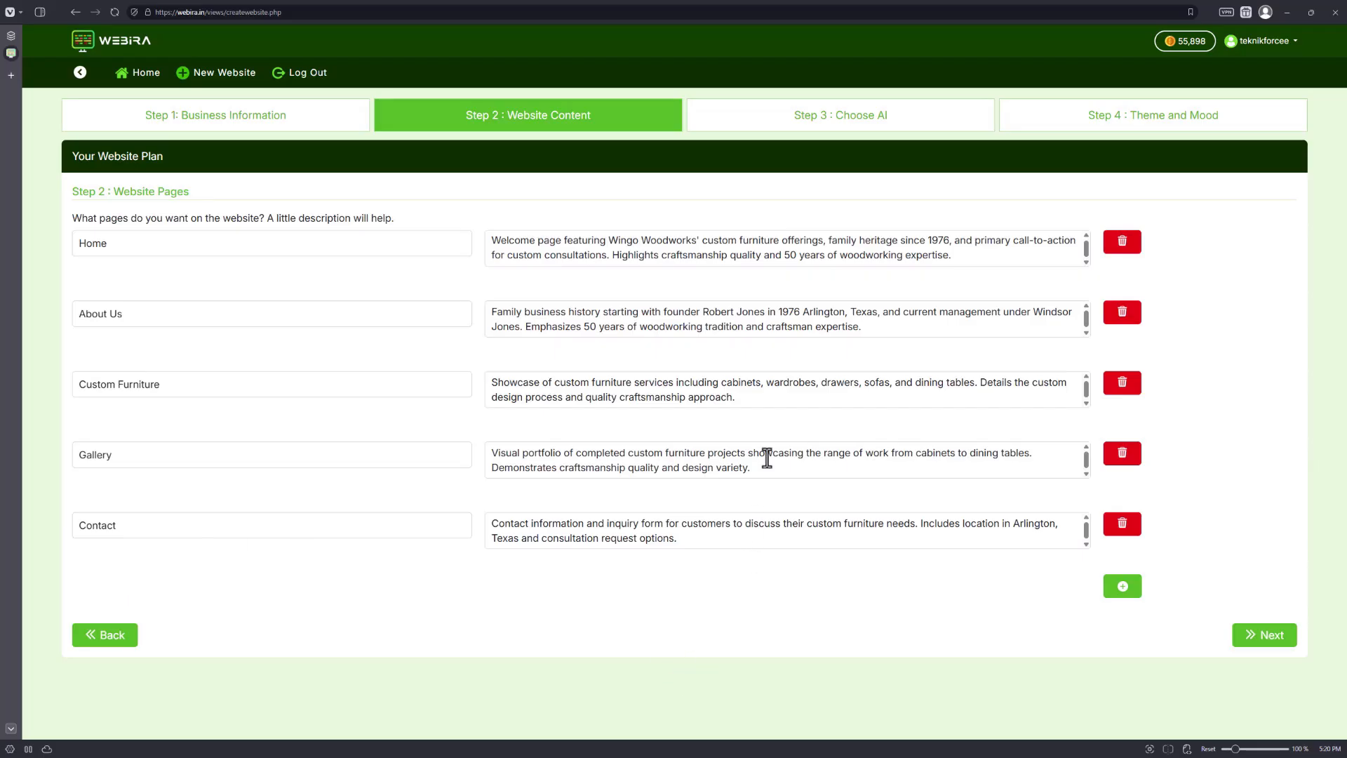
drag(765, 459, 491, 468)
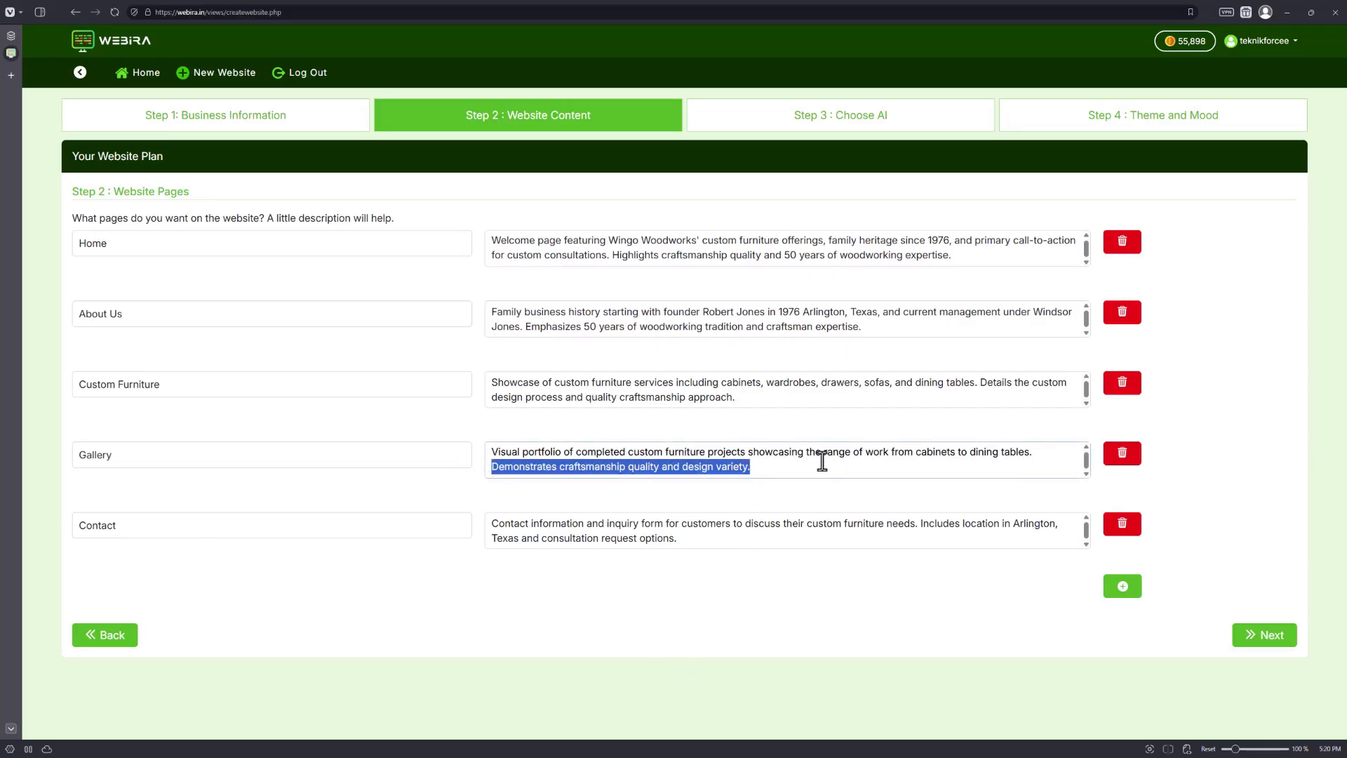
click(843, 467)
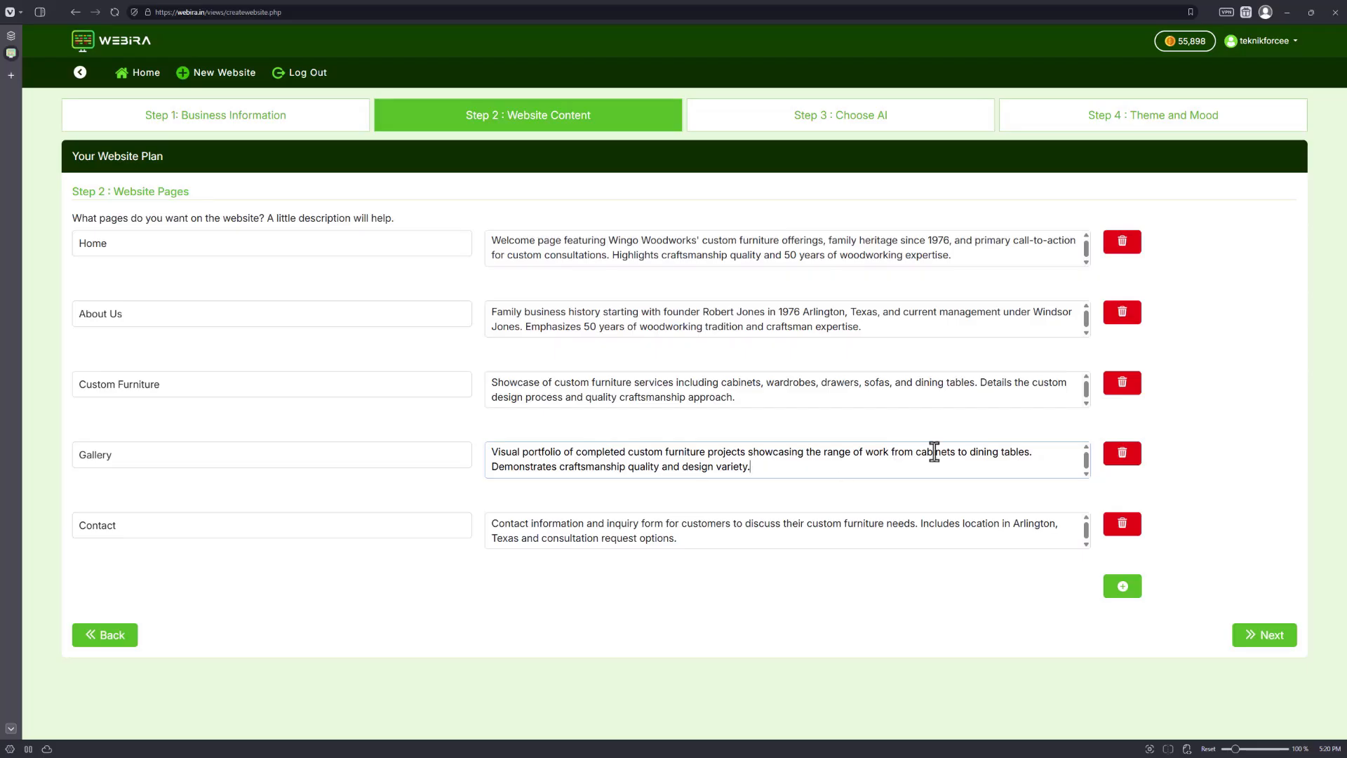
Add a blank page row and remove it again, keeping the proposed page plan, and continue to the AI model selection.
click(1114, 594)
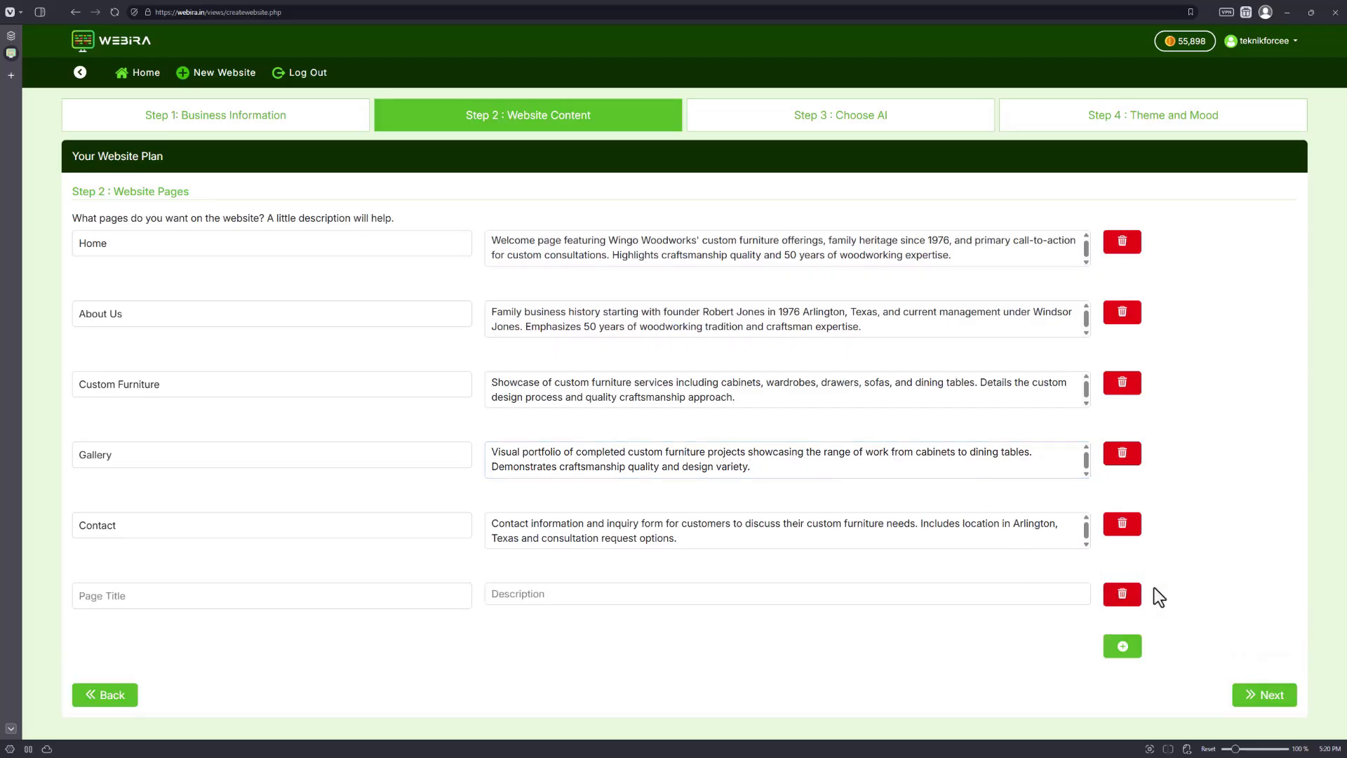
click(1118, 603)
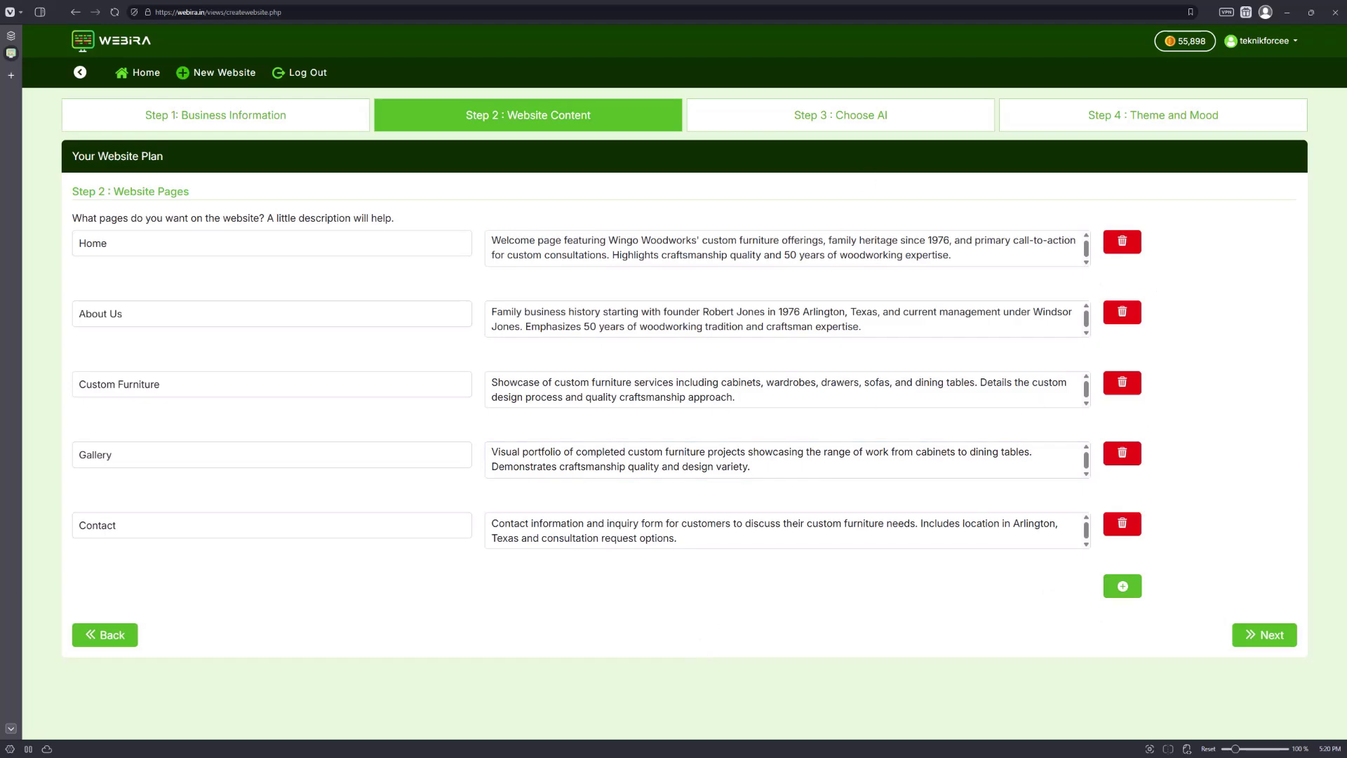
click(1274, 647)
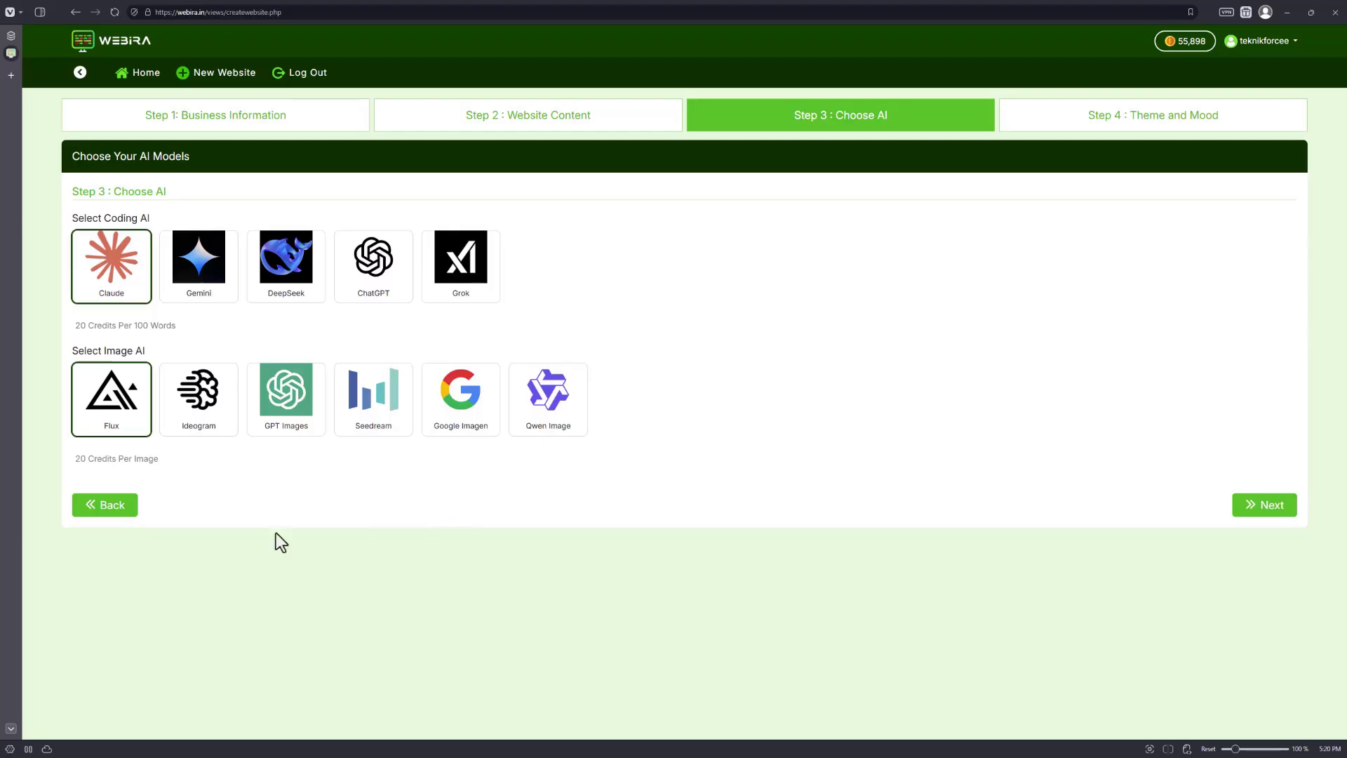
Try several AI models, settle on Claude for coding and Flux for images, and continue to the theme and mood step.
click(189, 423)
click(266, 421)
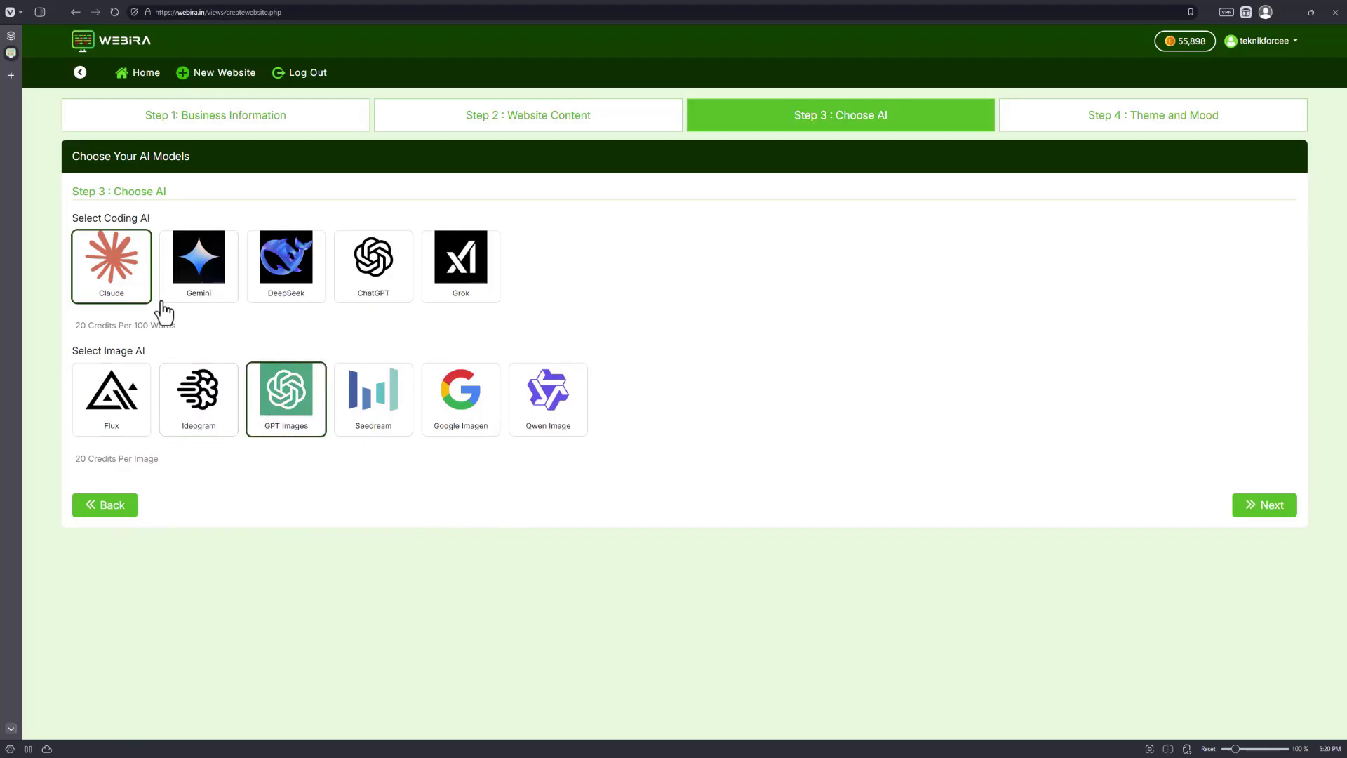
click(214, 298)
click(263, 298)
click(130, 290)
click(107, 421)
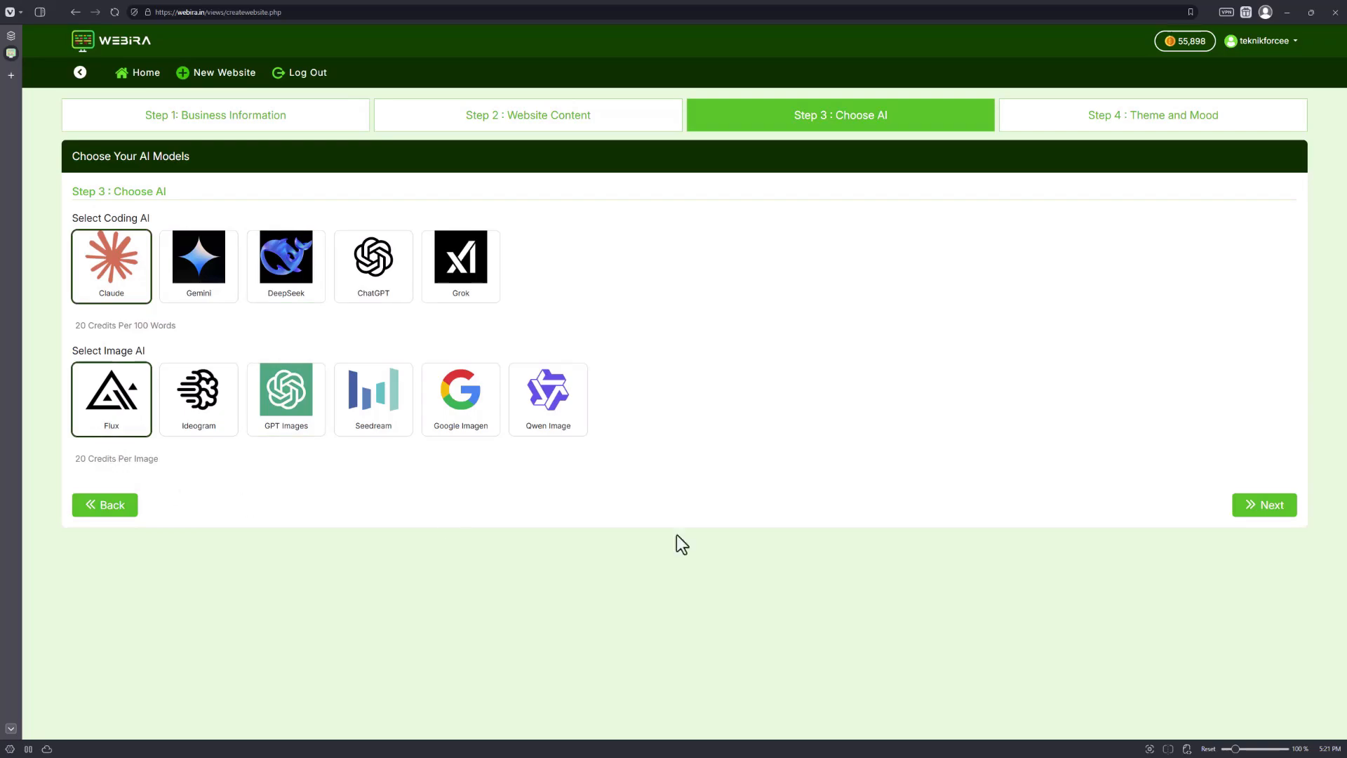
click(280, 429)
click(88, 414)
click(1283, 508)
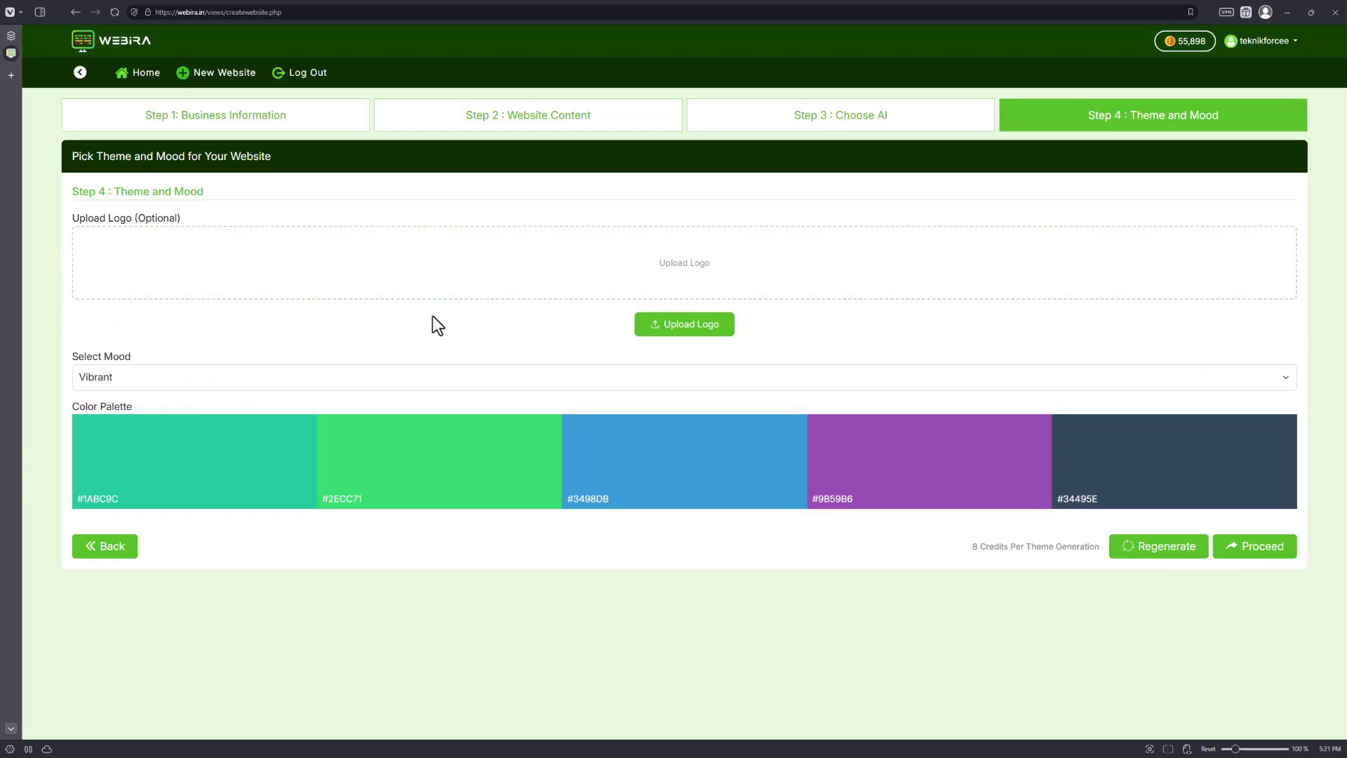
Upload logo.png from the Projects\_Graphics\Publicsoft folder on drive D as the website logo.
click(655, 330)
scroll(78, 132, down, 5)
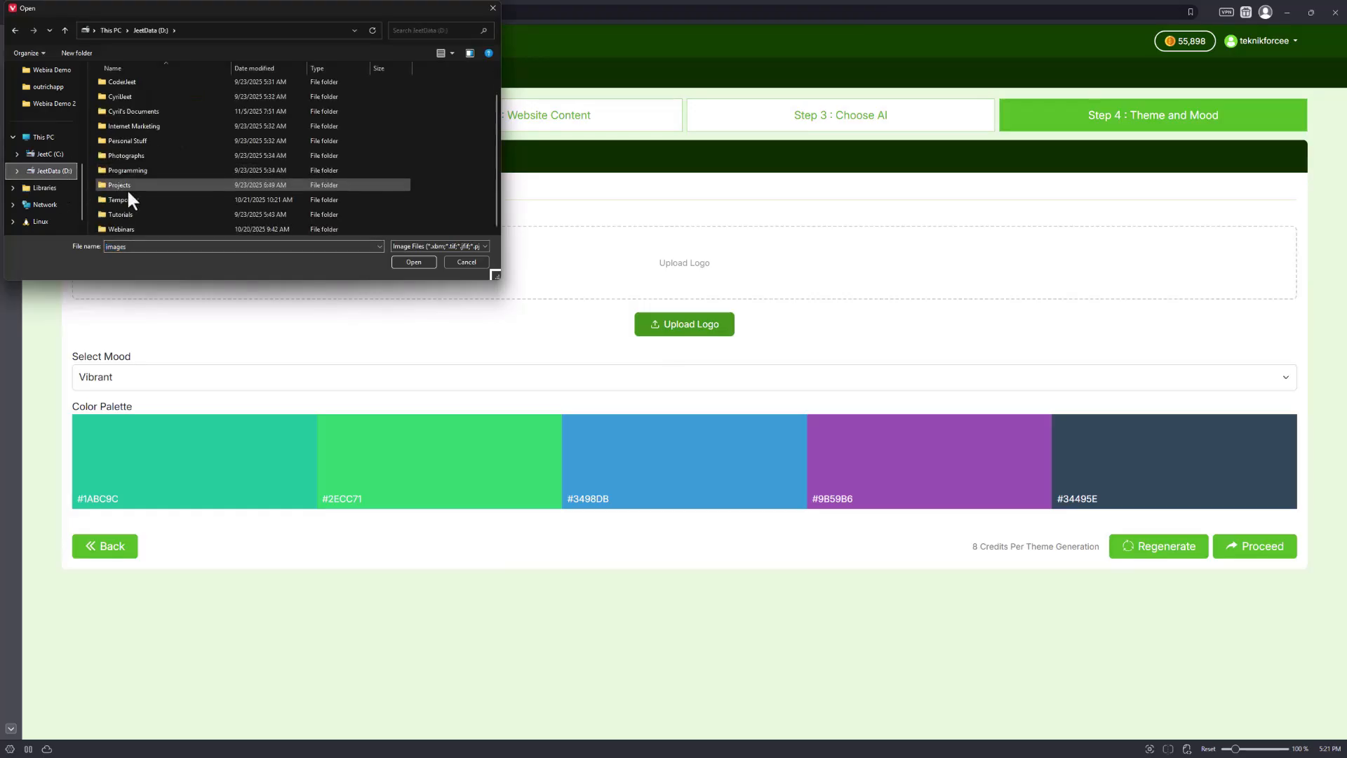
double_click(127, 184)
double_click(122, 114)
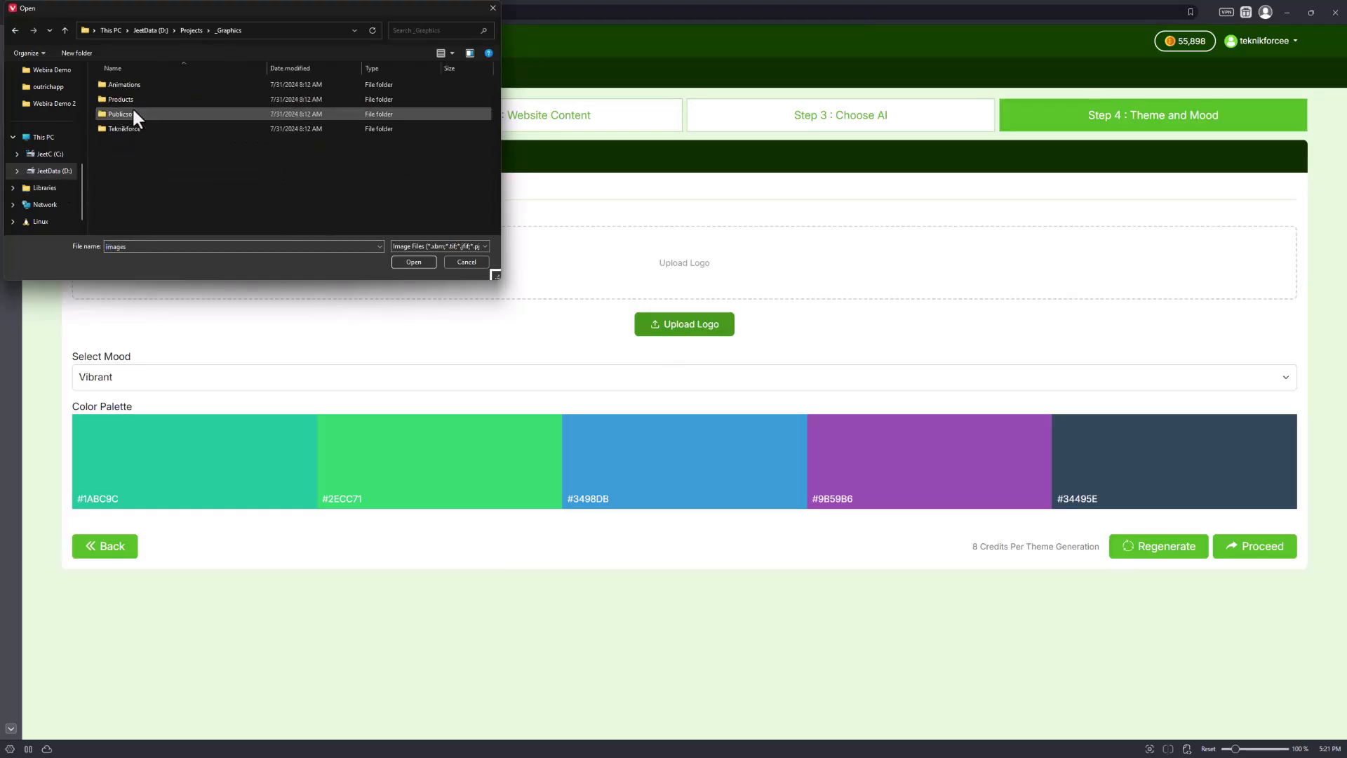
double_click(137, 112)
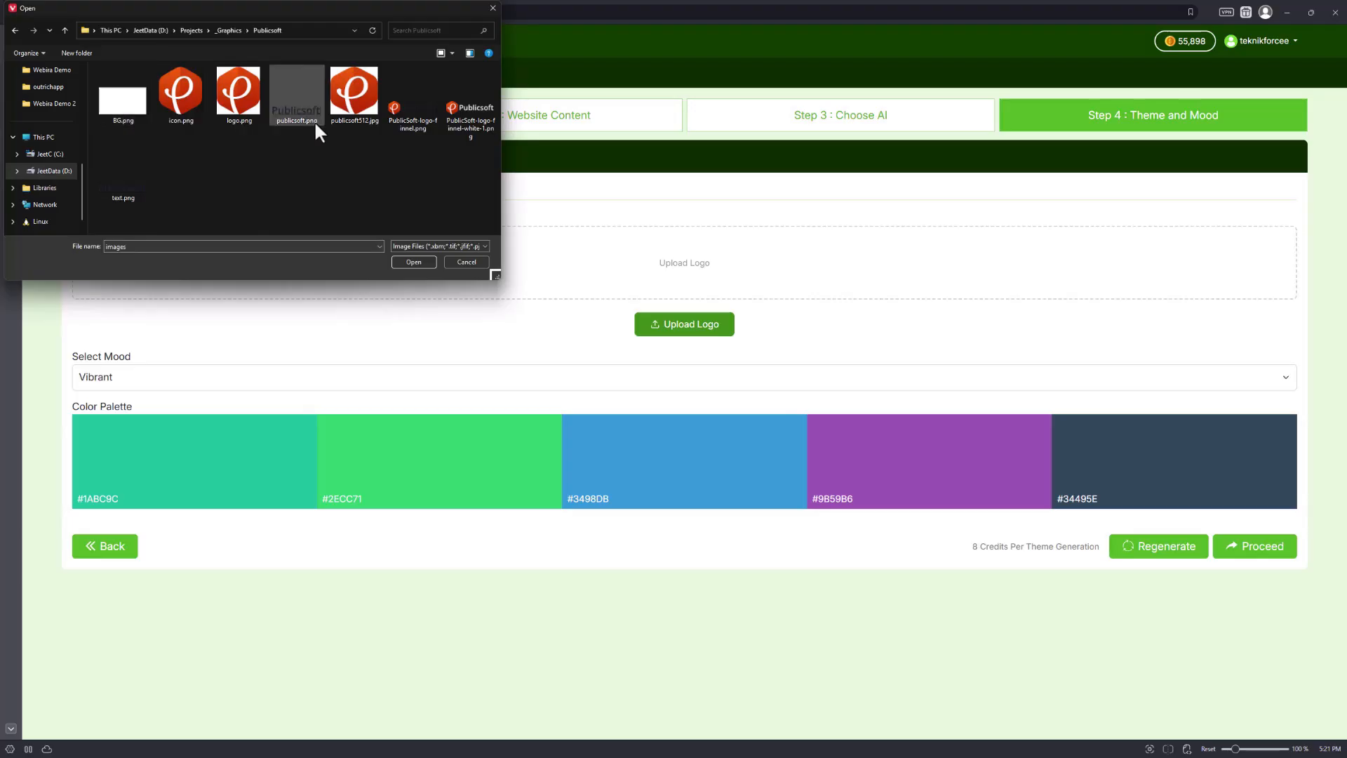
double_click(238, 91)
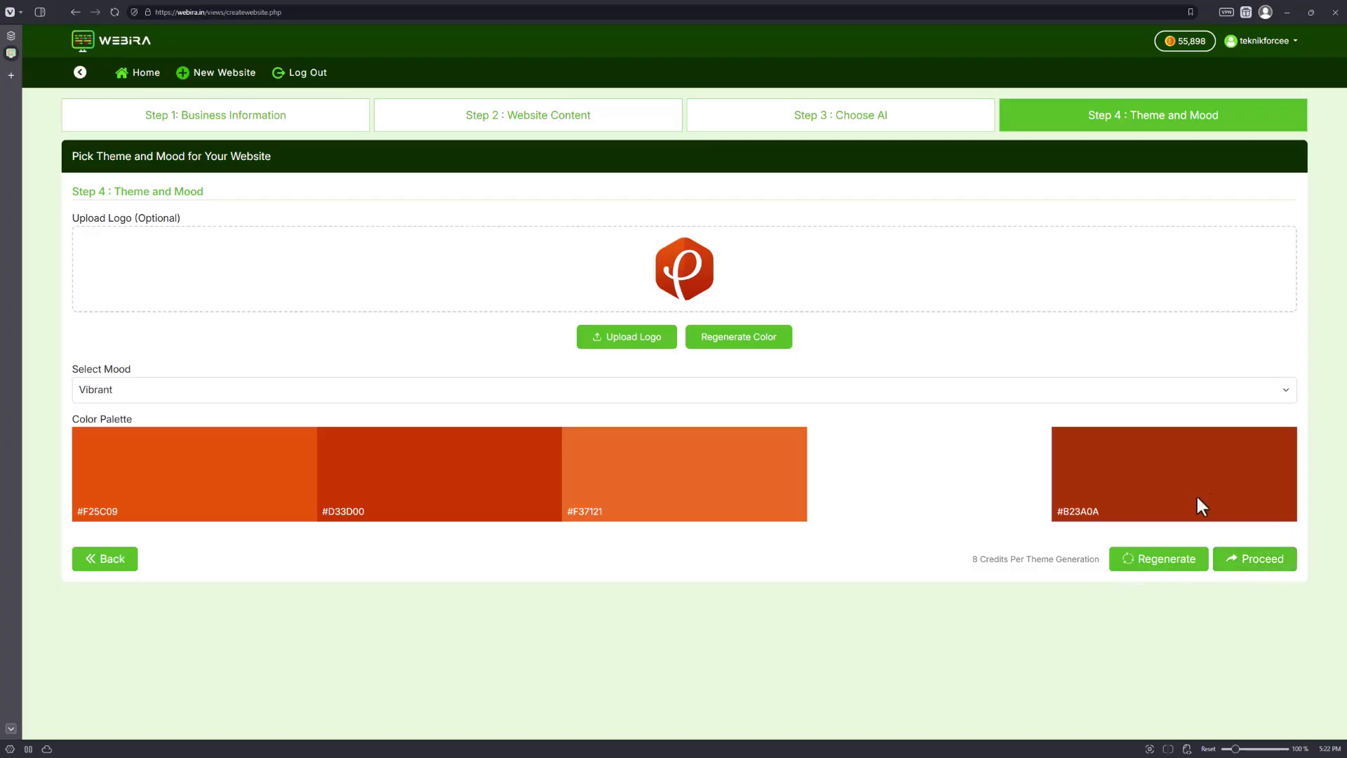
Start generating the website with the Vibrant mood and the logo-based color palette, and check the page generation progress.
click(1275, 567)
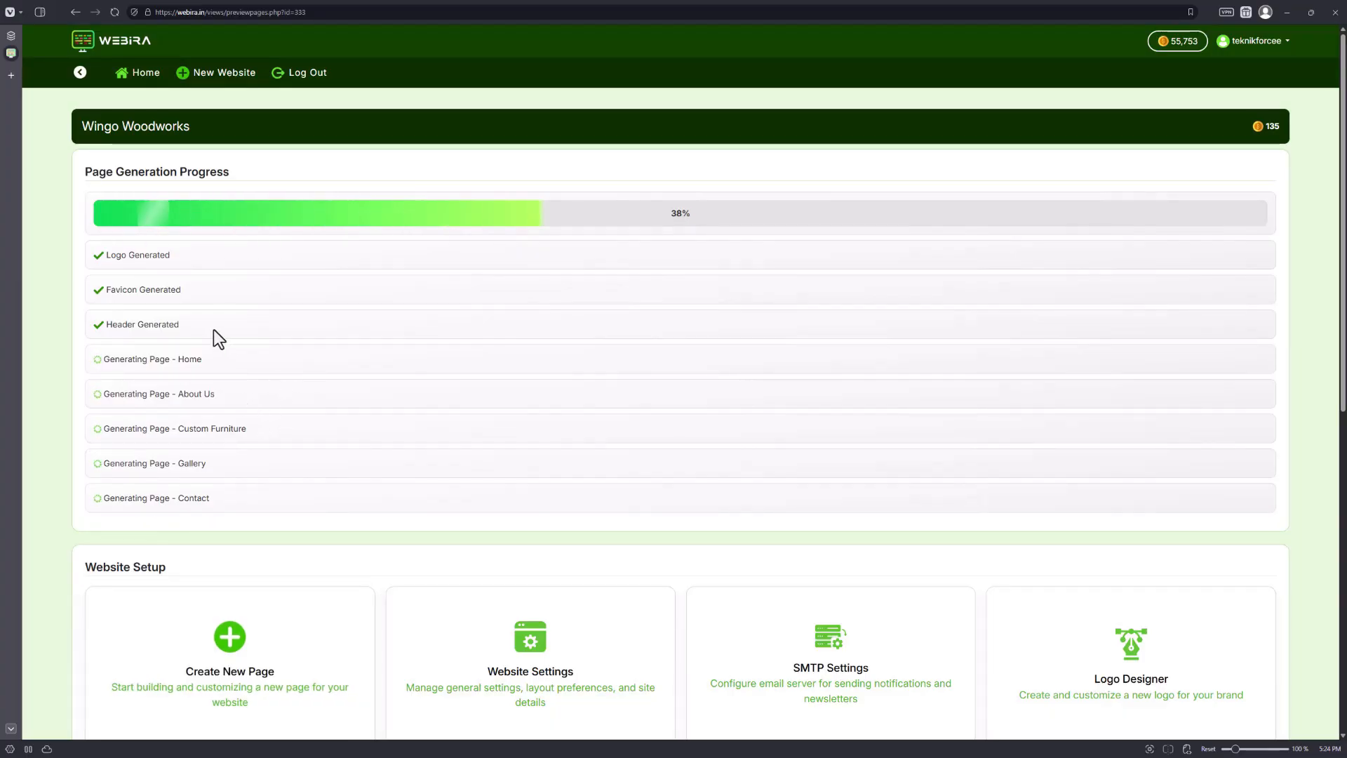
scroll(268, 420, down, 2)
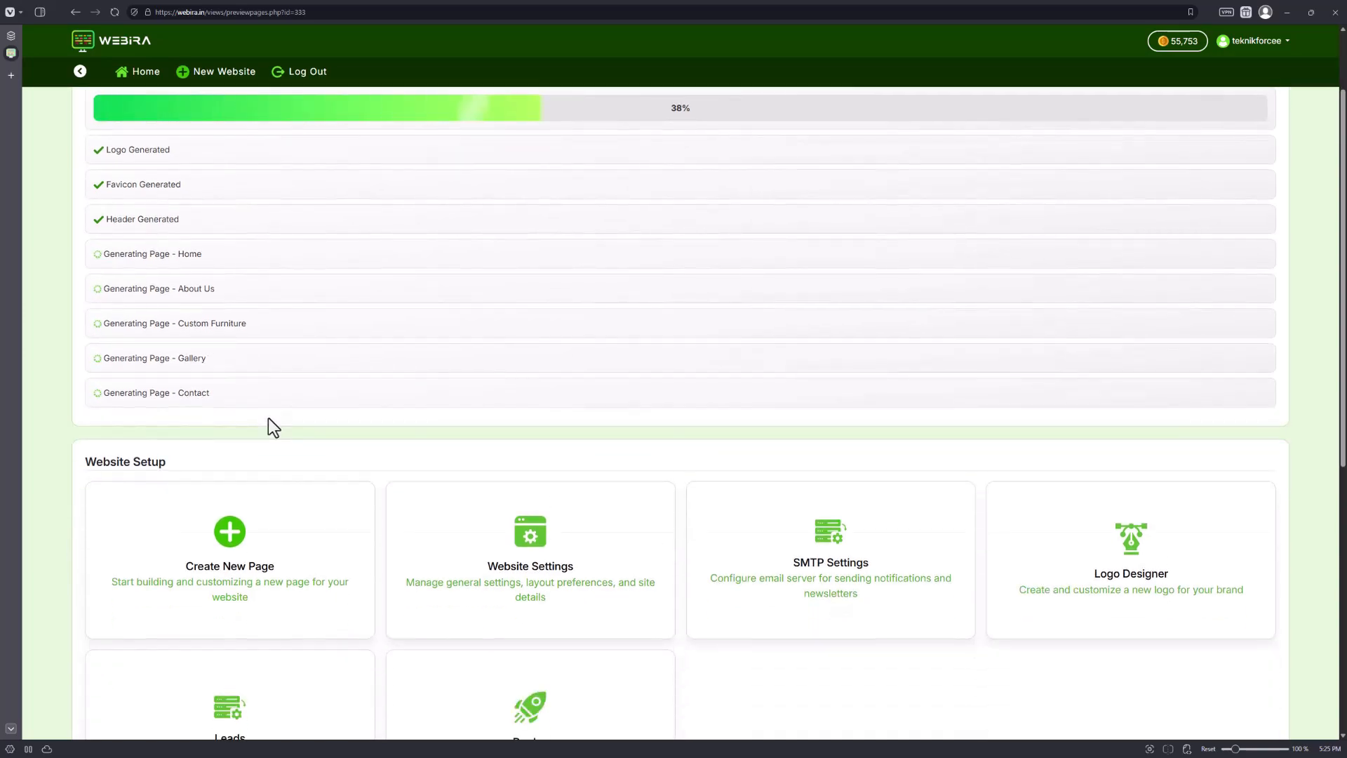
scroll(740, 197, up, 1)
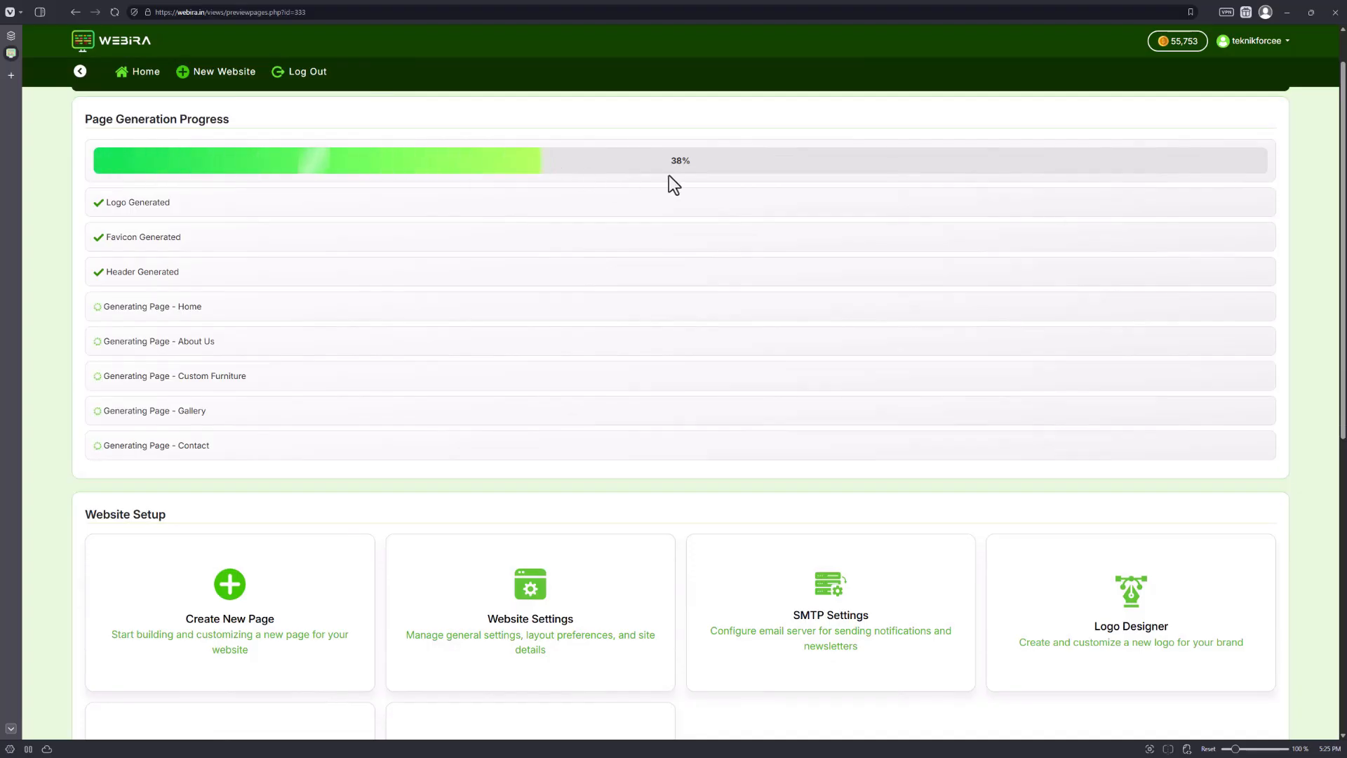
Open the generated Home page from the website's page list in the editor.
scroll(523, 339, down, 7)
scroll(523, 339, down, 3)
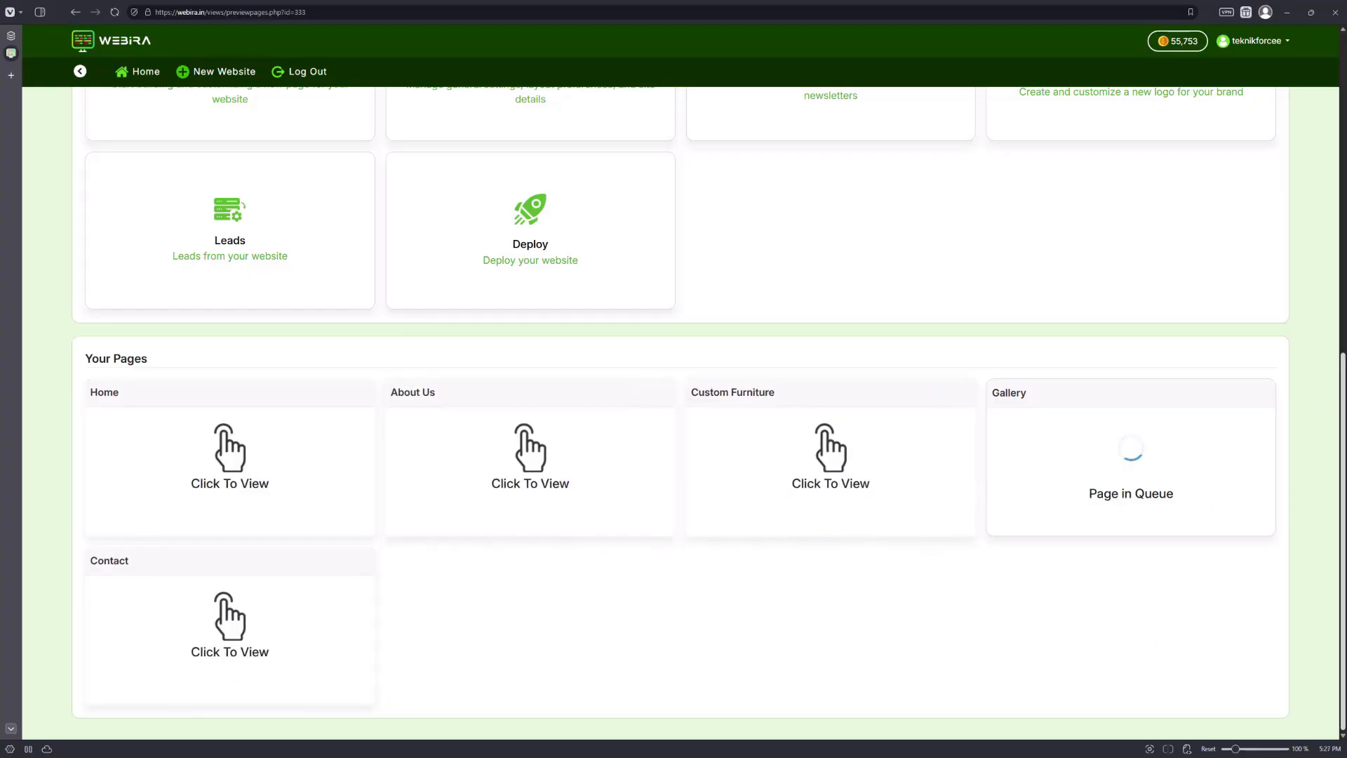
click(264, 481)
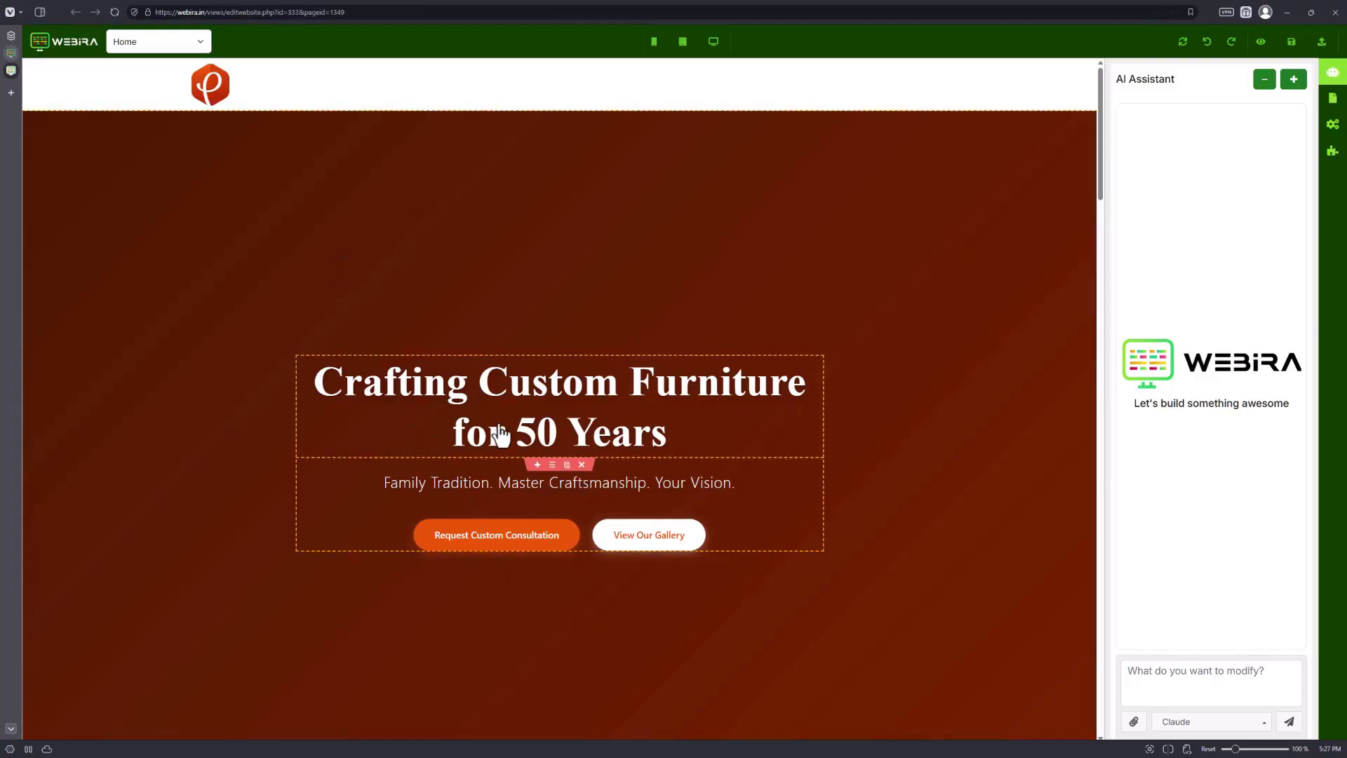
Examine the Home page's hero banner, introduction text and Custom Furniture We Create service cards.
scroll(480, 344, down, 2)
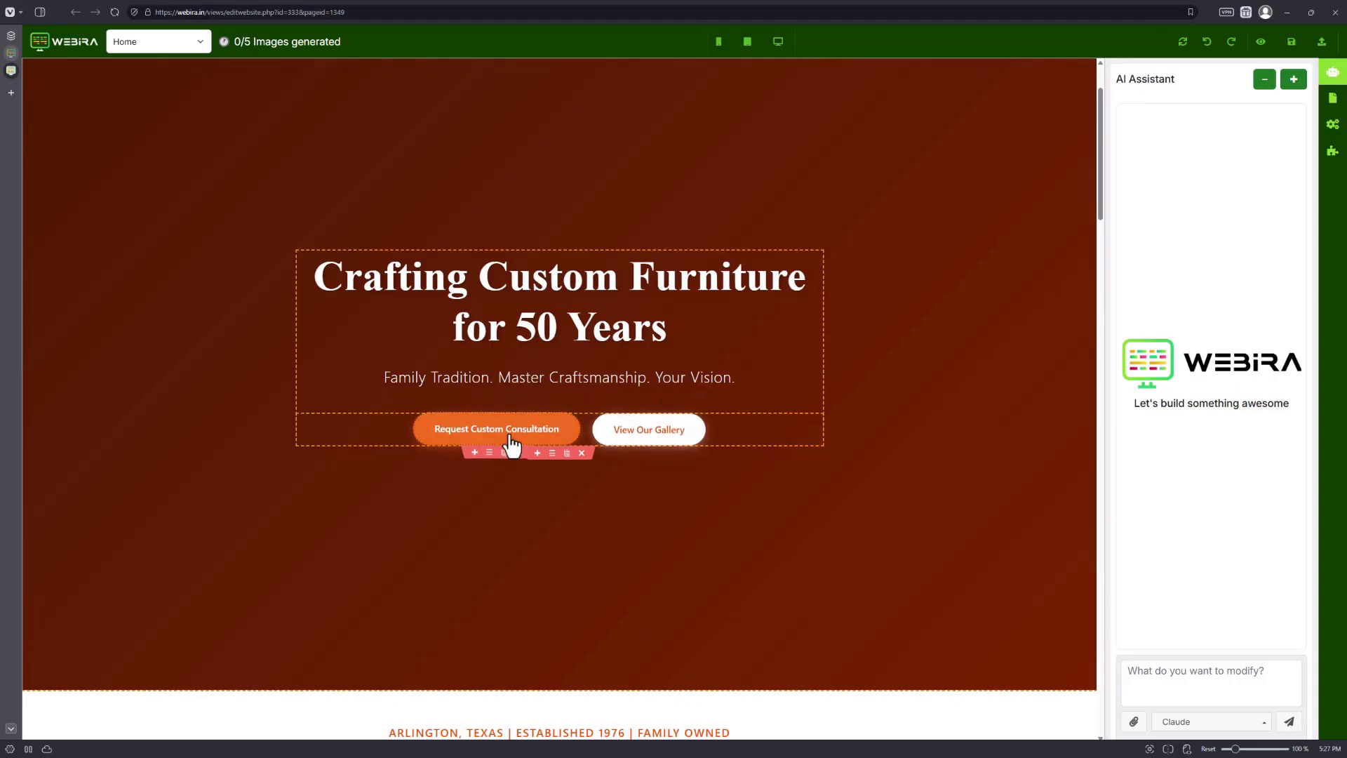
scroll(551, 442, down, 8)
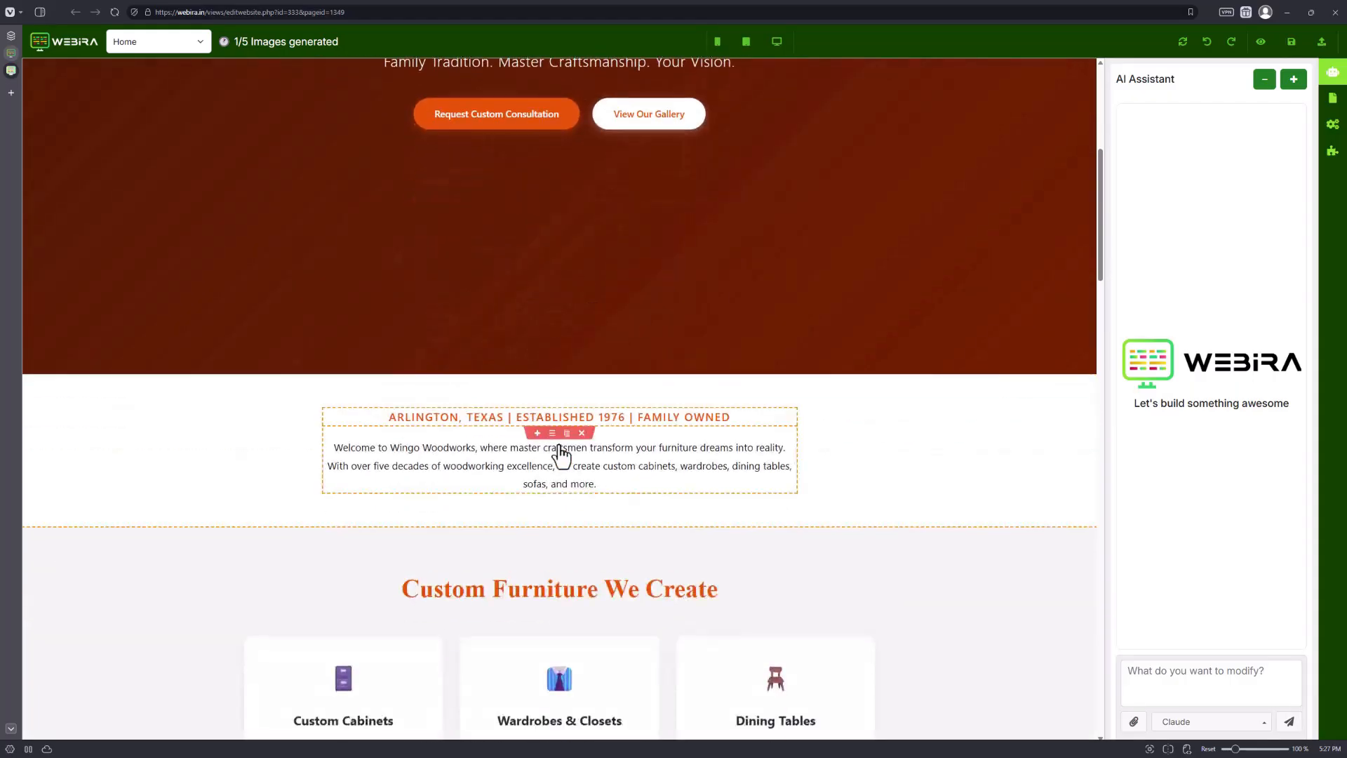
scroll(565, 459, down, 1)
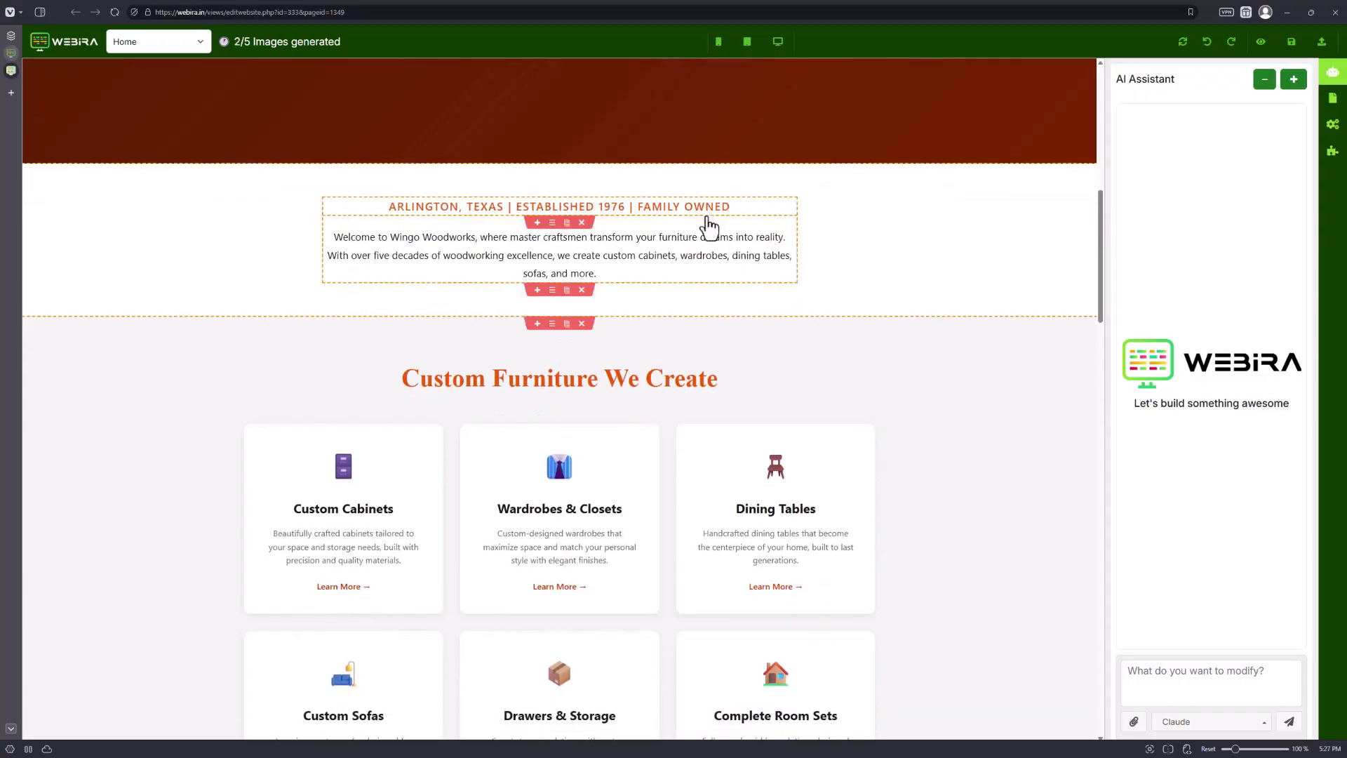
scroll(506, 386, up, 10)
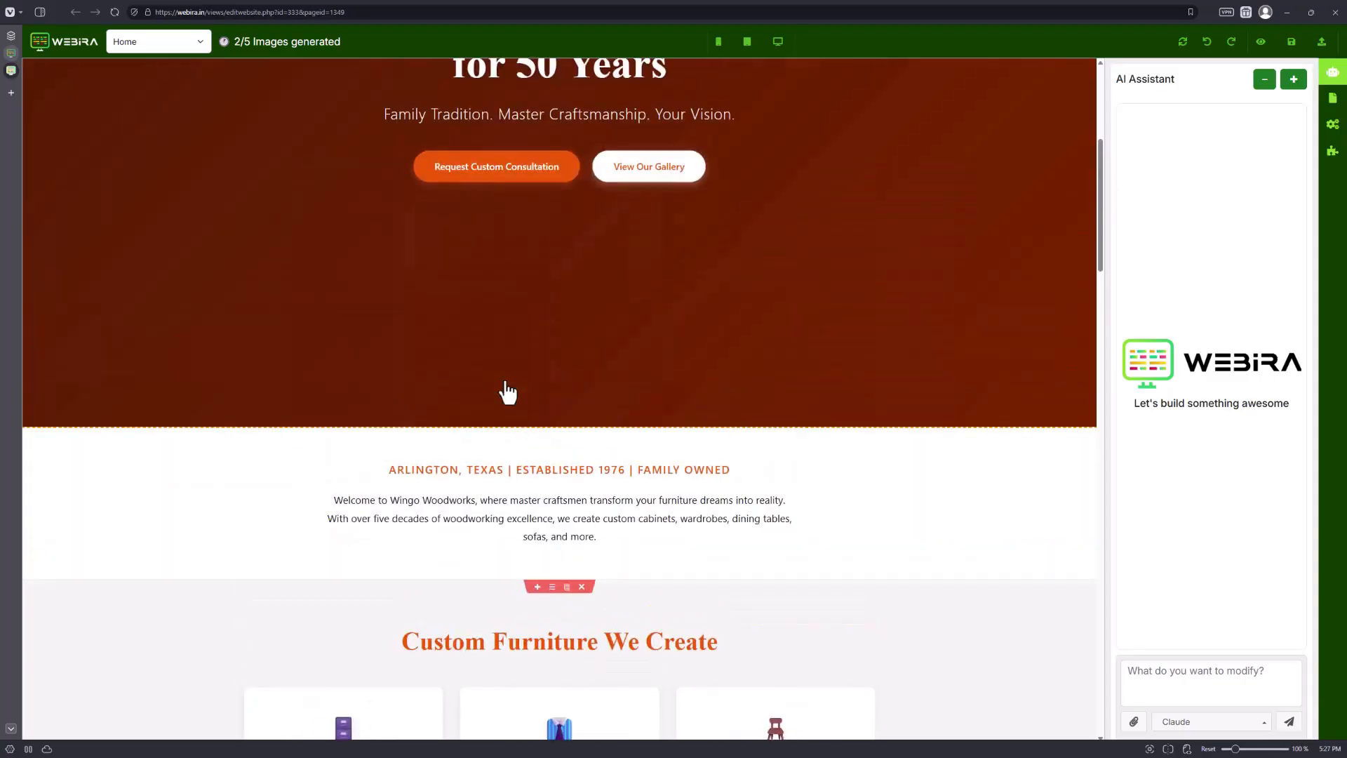
scroll(510, 394, down, 2)
scroll(509, 397, down, 3)
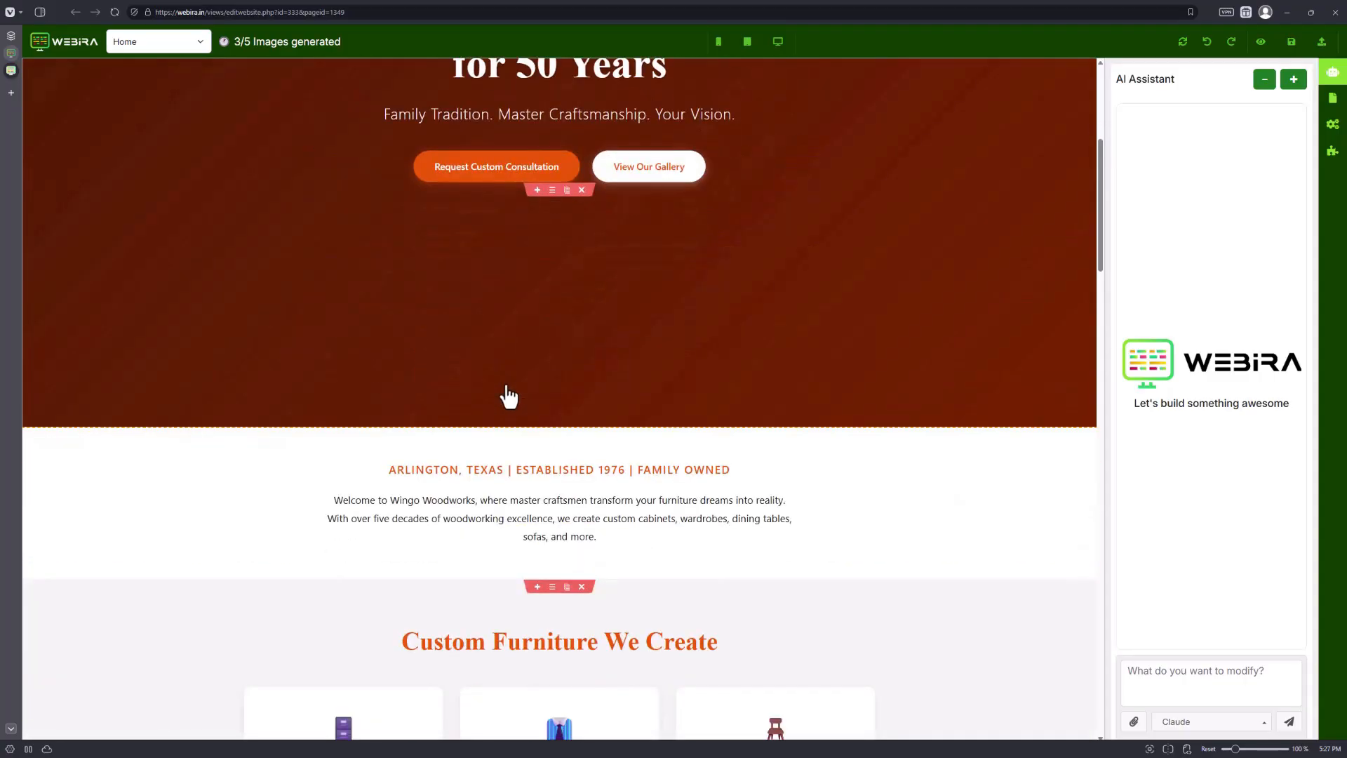
scroll(505, 395, down, 5)
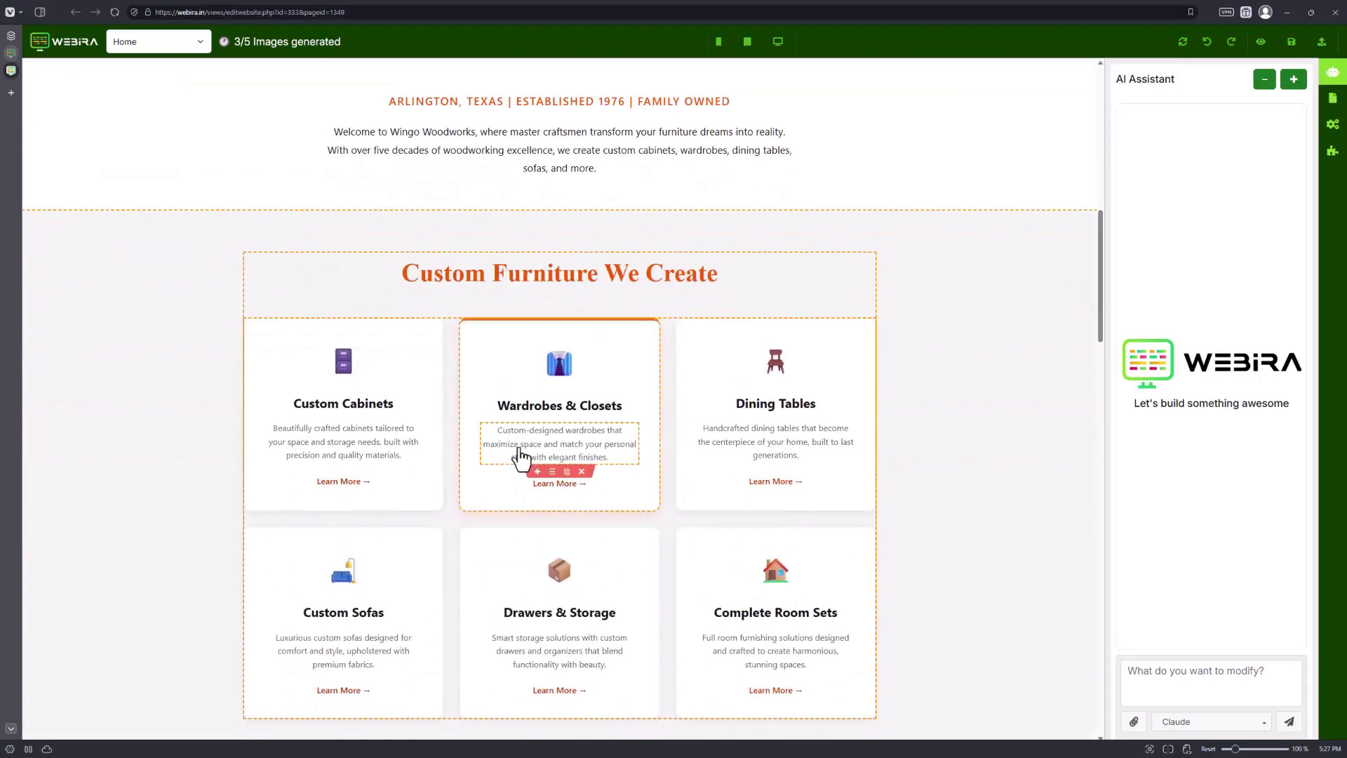
scroll(519, 458, down, 2)
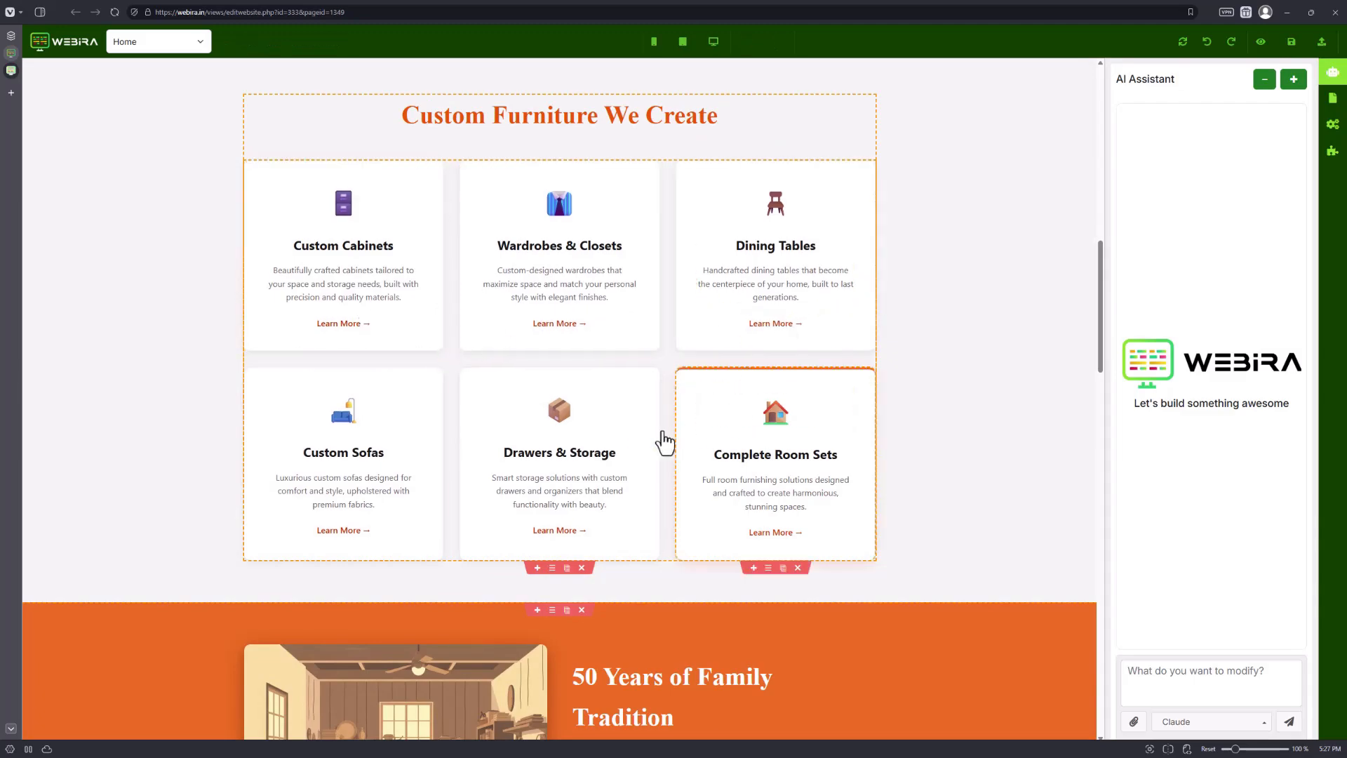
scroll(662, 442, down, 2)
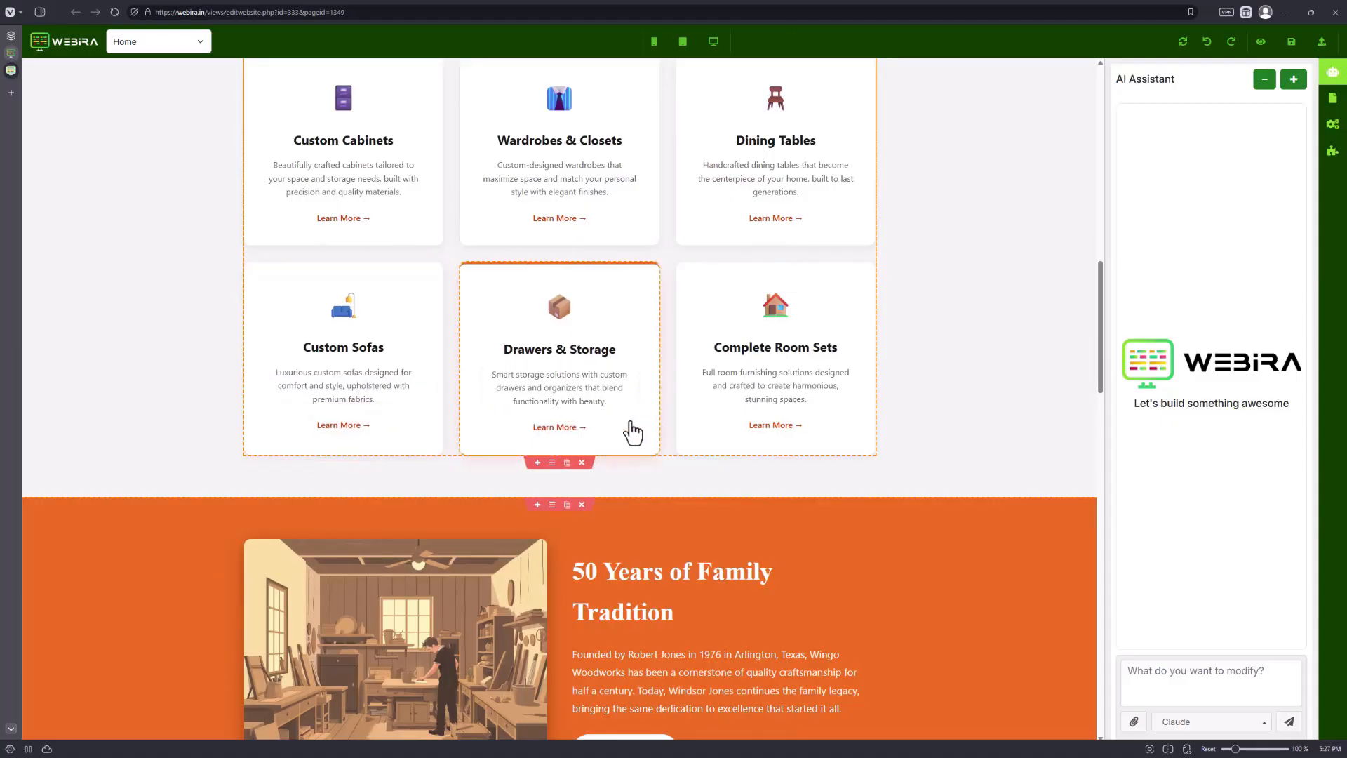
Review the Home page's family tradition, Why Wingo Woodworks and Our Craftsmanship sections through to the client testimonials.
scroll(629, 442, down, 4)
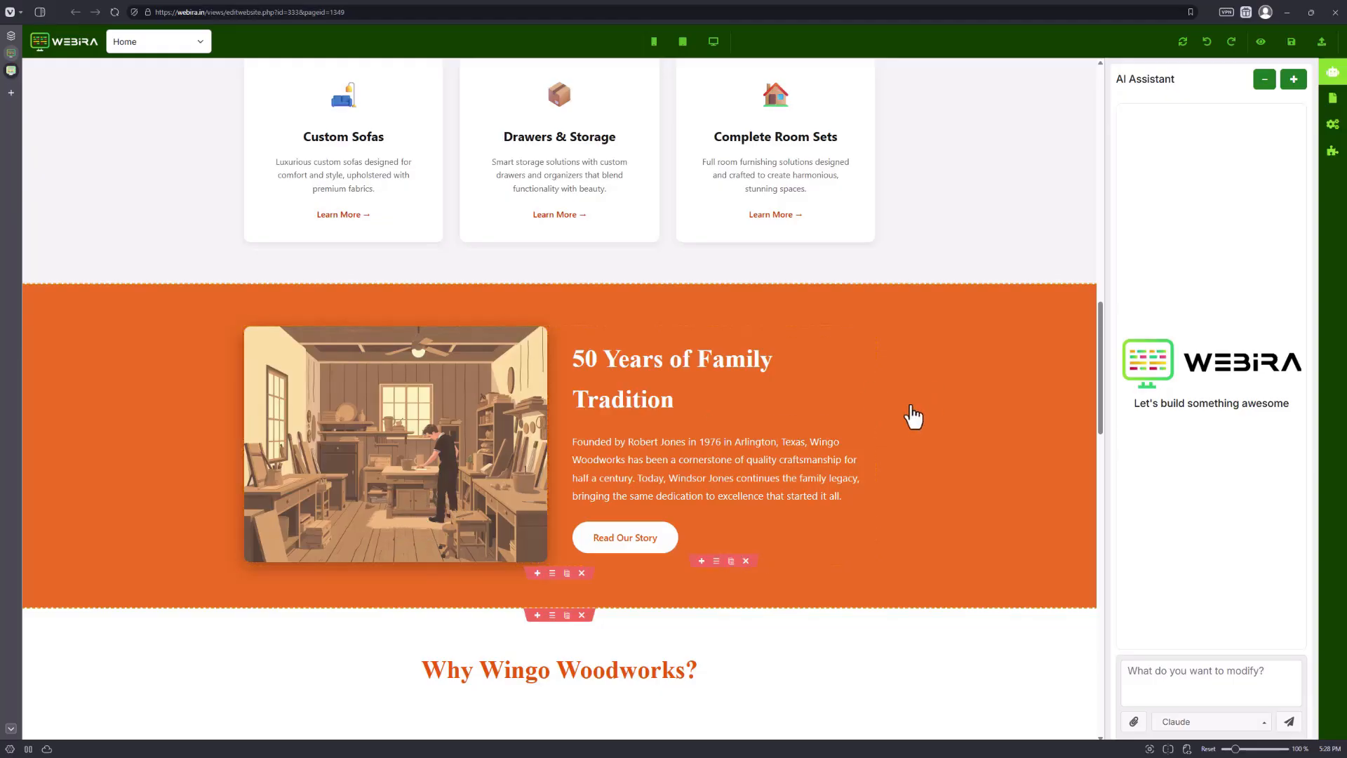
scroll(562, 484, down, 2)
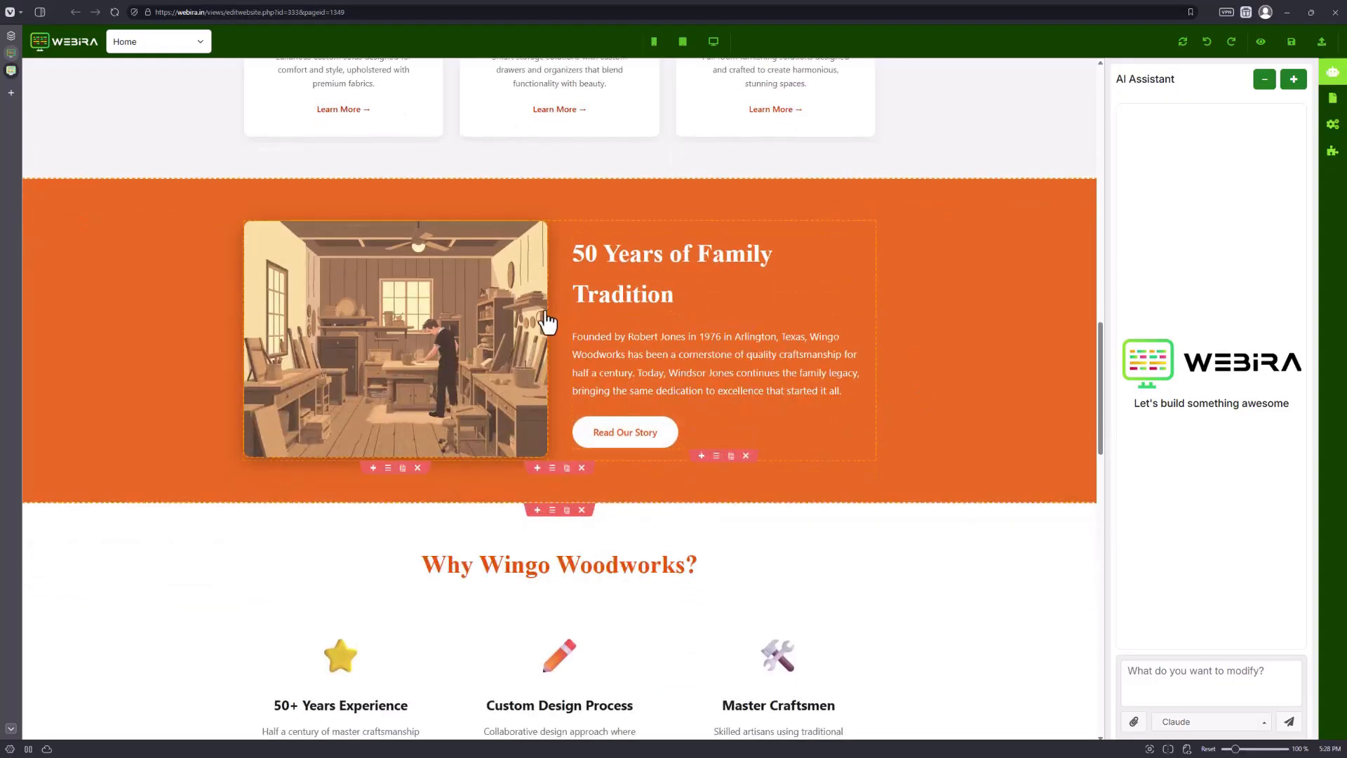
scroll(586, 442, down, 5)
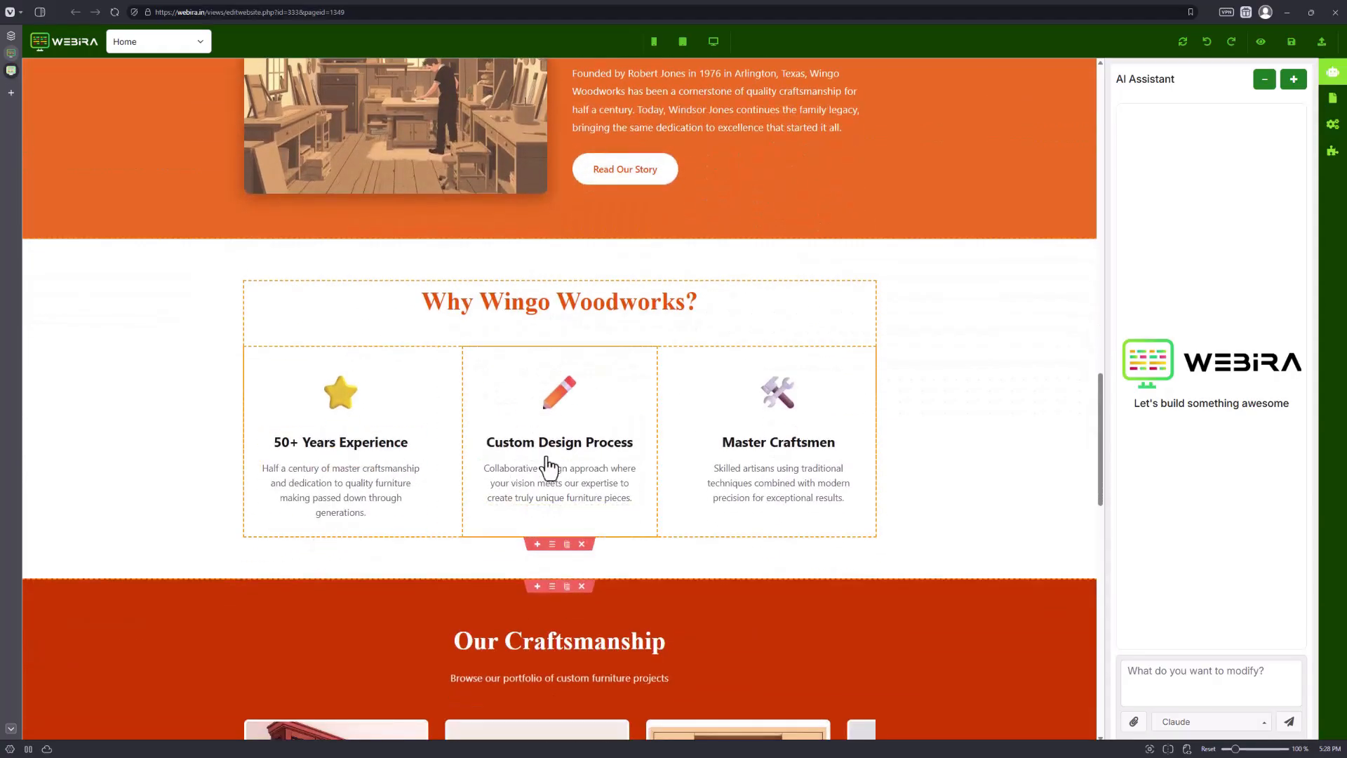
scroll(631, 484, down, 1)
scroll(647, 496, down, 2)
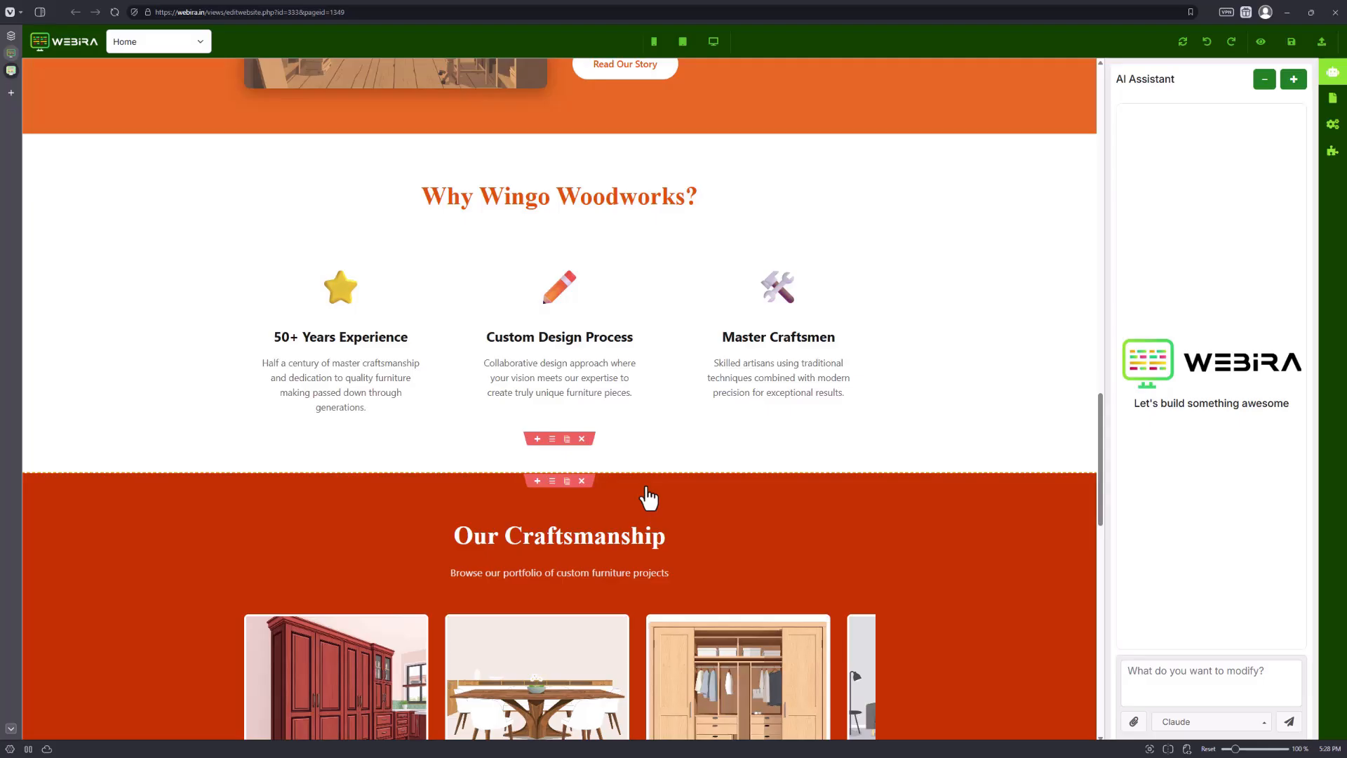
scroll(635, 516, down, 5)
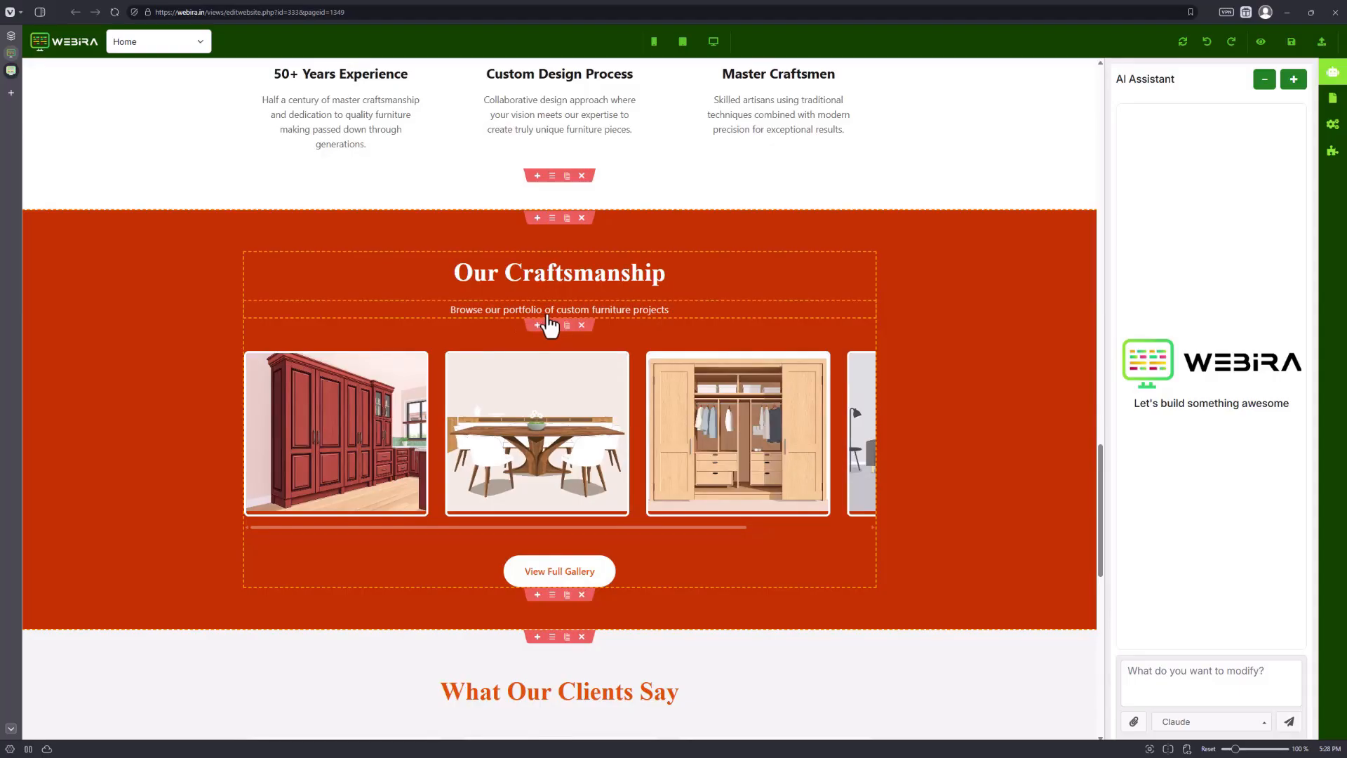
scroll(560, 337, down, 3)
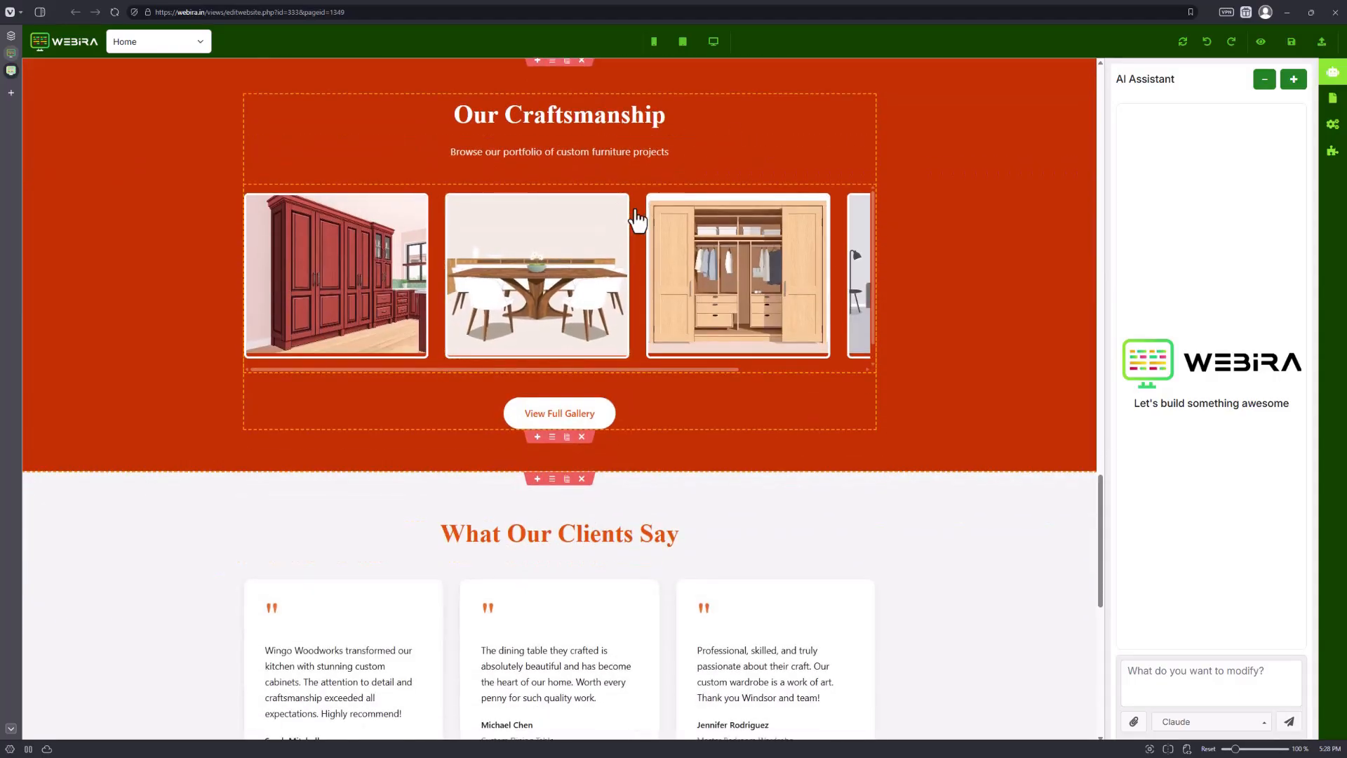
scroll(535, 416, down, 7)
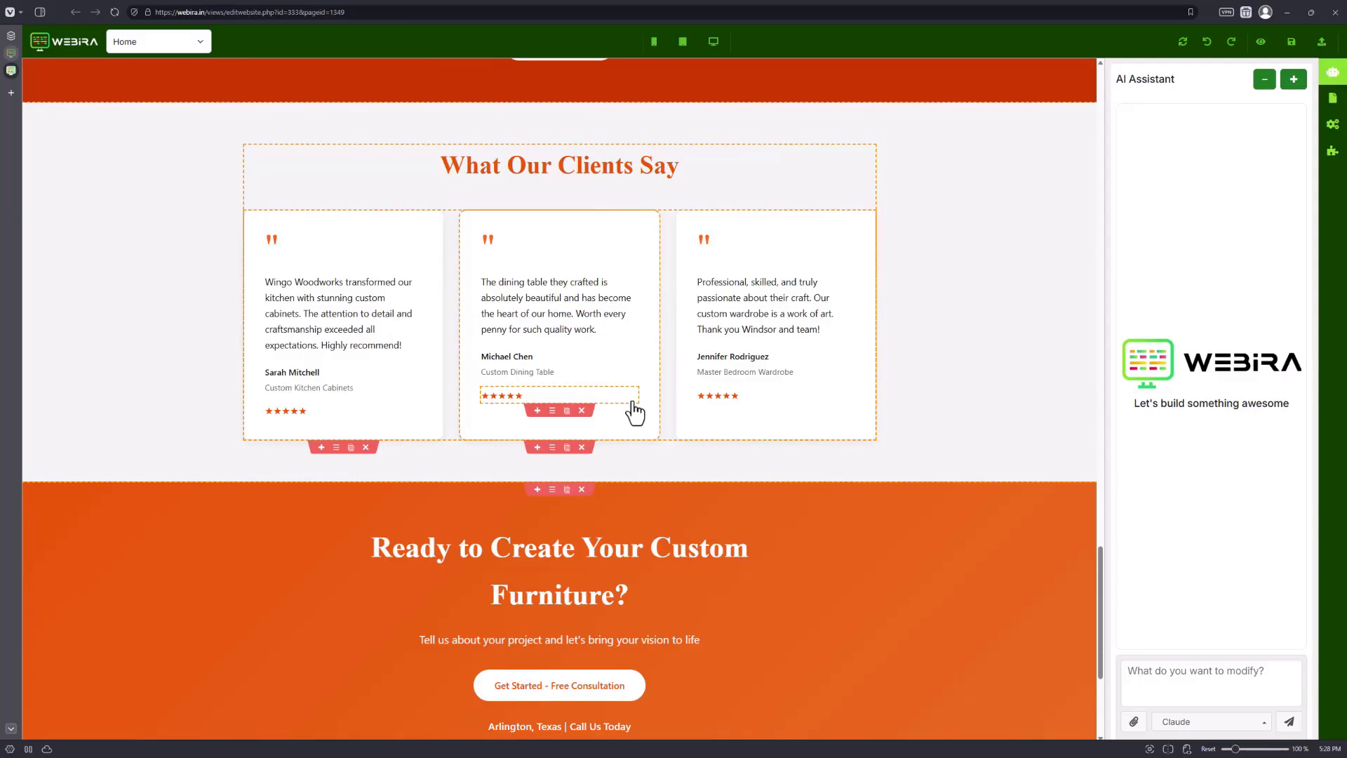
Inspect the text of the three client testimonials, and check the closing consultation call to action and the footer.
click(366, 315)
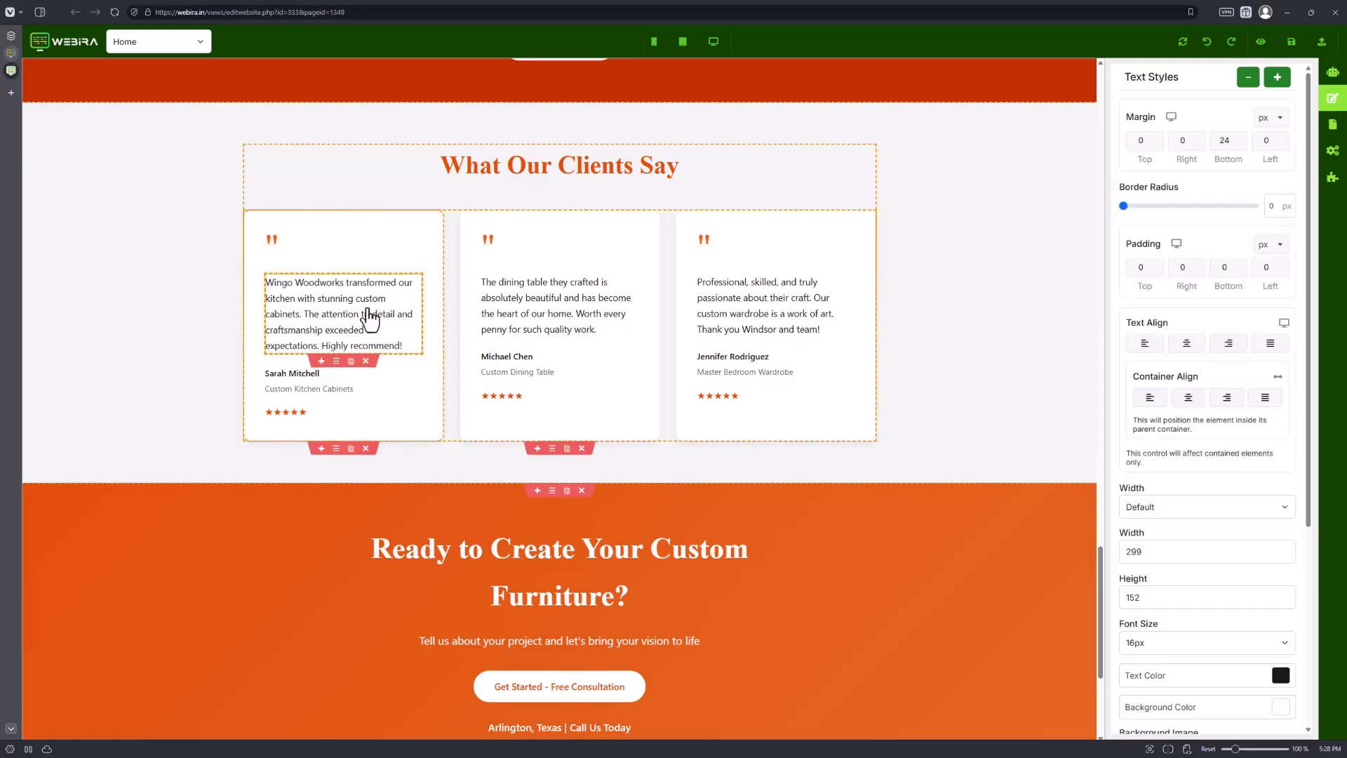
click(557, 328)
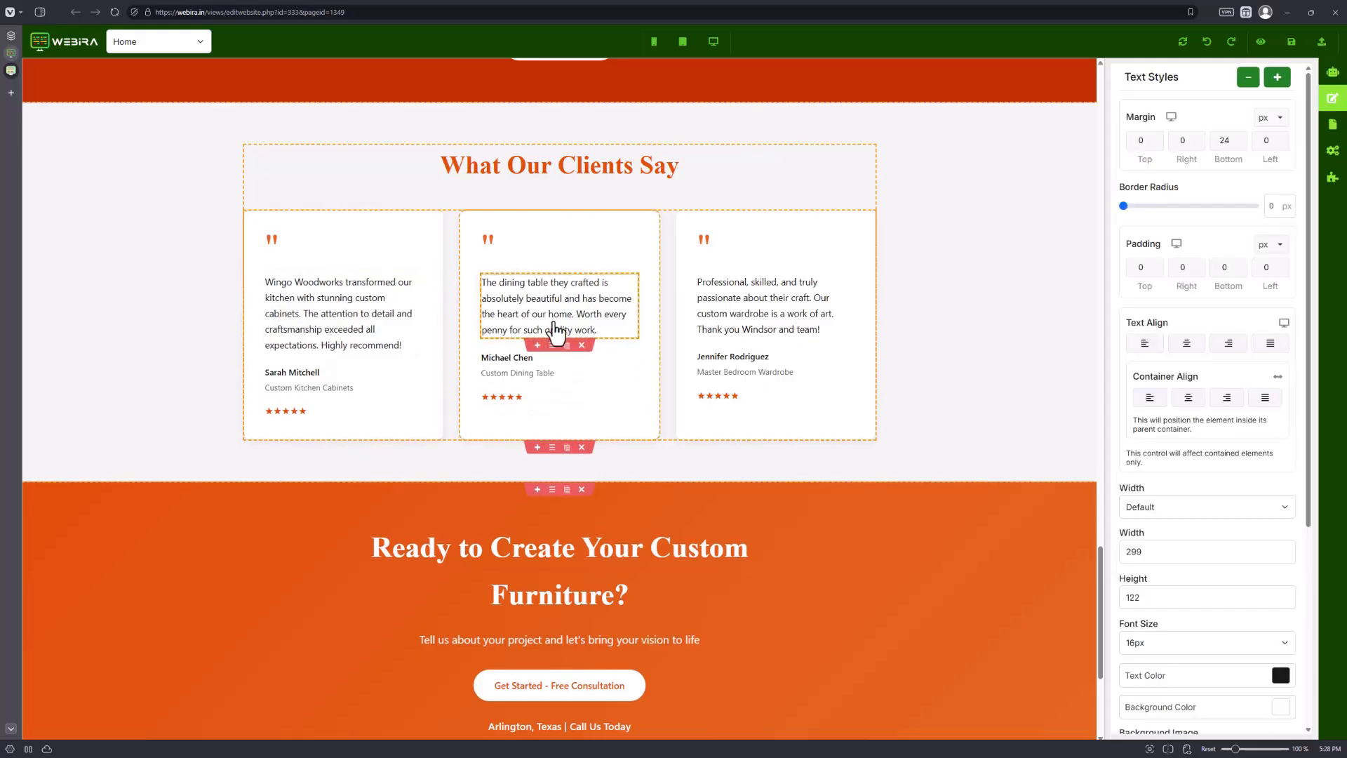
click(731, 316)
scroll(644, 393, down, 2)
scroll(593, 420, down, 1)
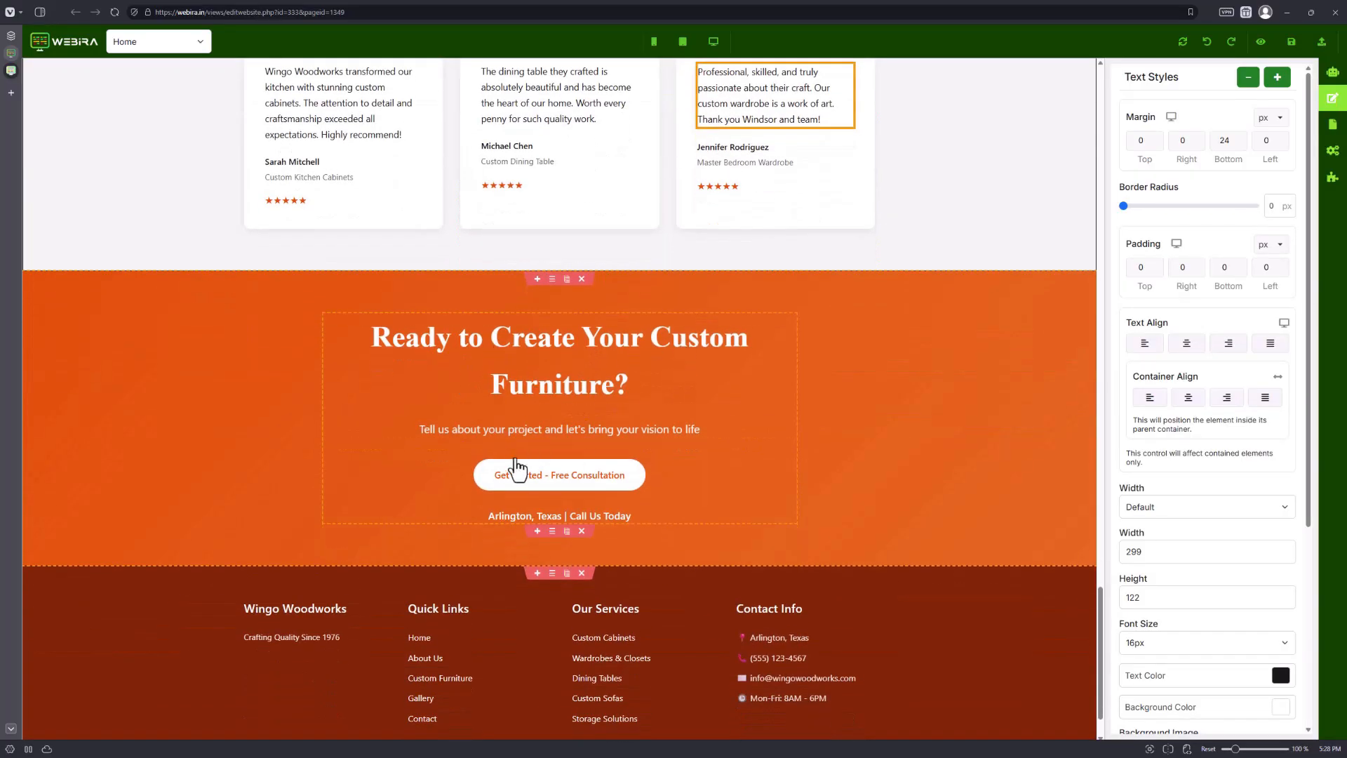
scroll(525, 469, down, 1)
scroll(351, 463, down, 1)
scroll(617, 548, up, 8)
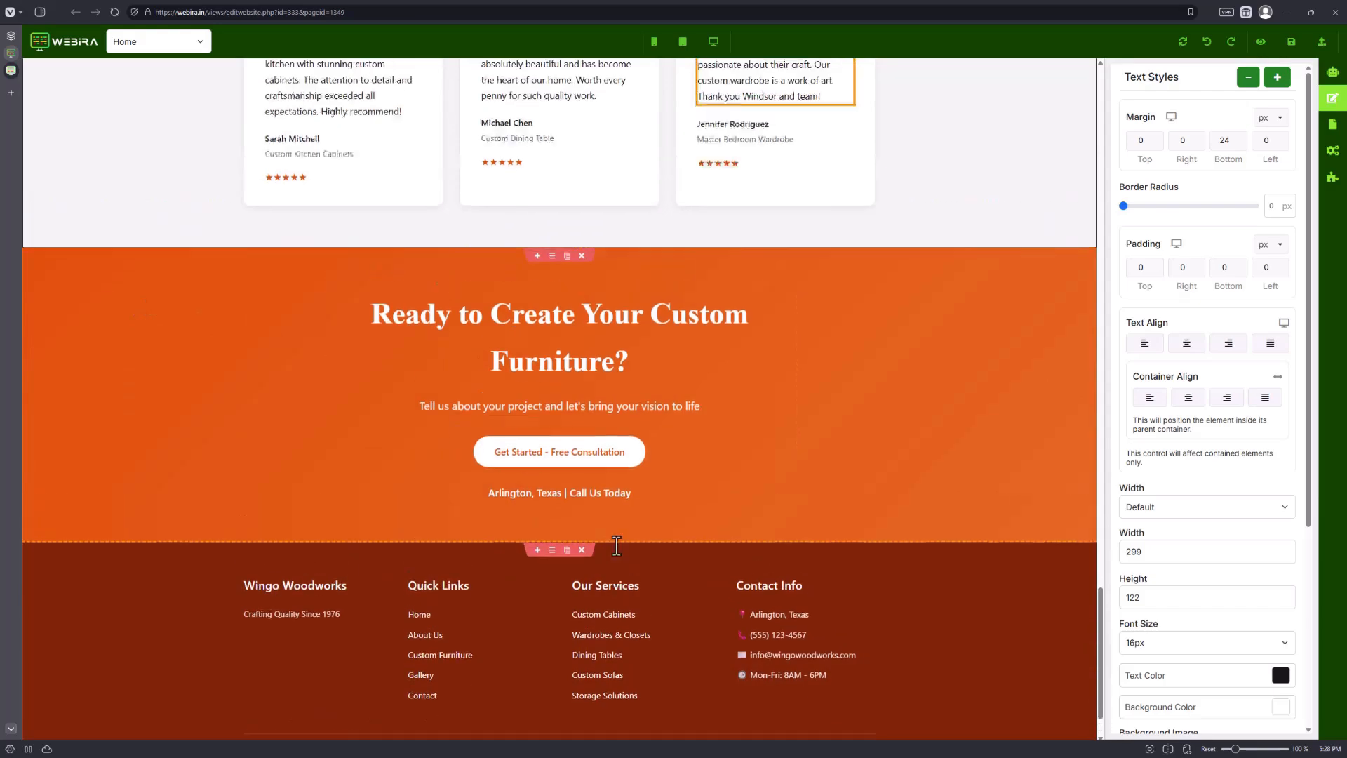
scroll(931, 577, up, 15)
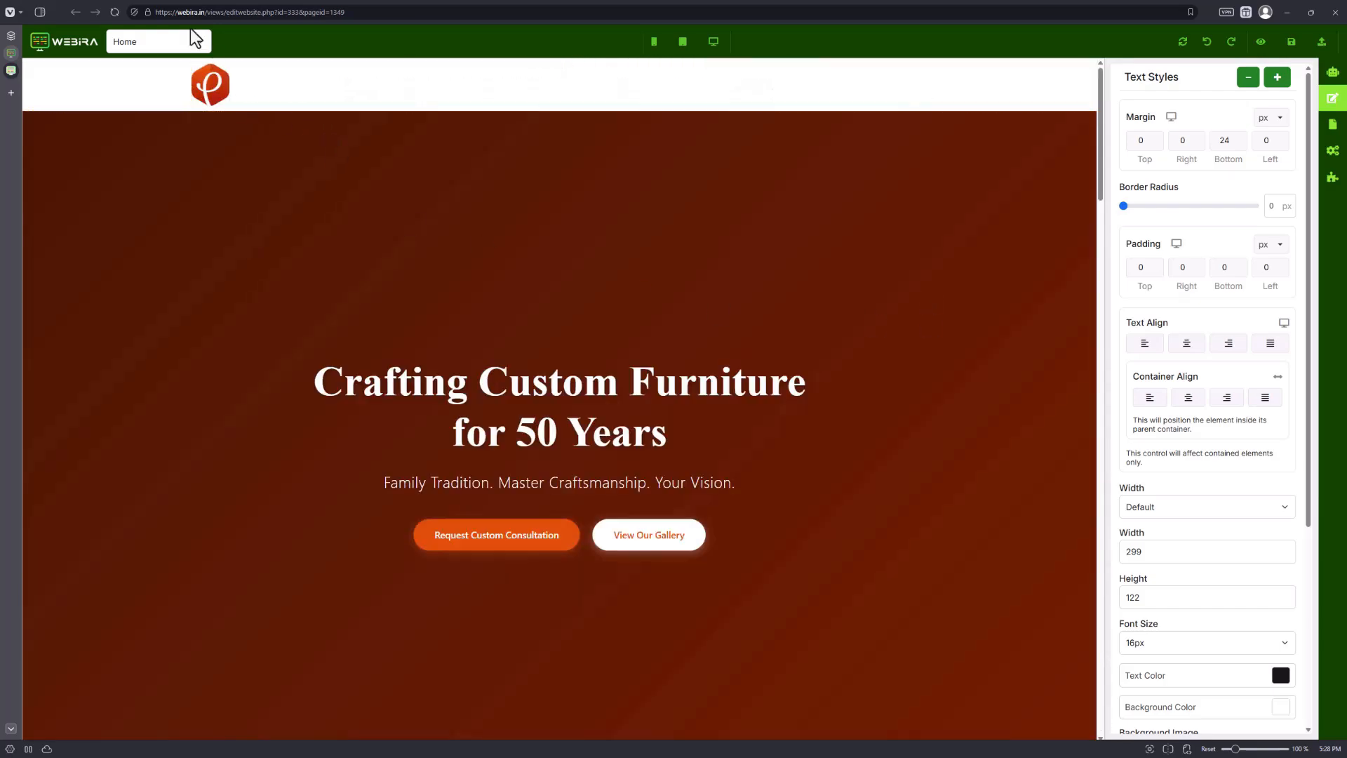
Open the About Us page in the editor and review its company story sections and 50 Years of Excellence timeline.
click(196, 42)
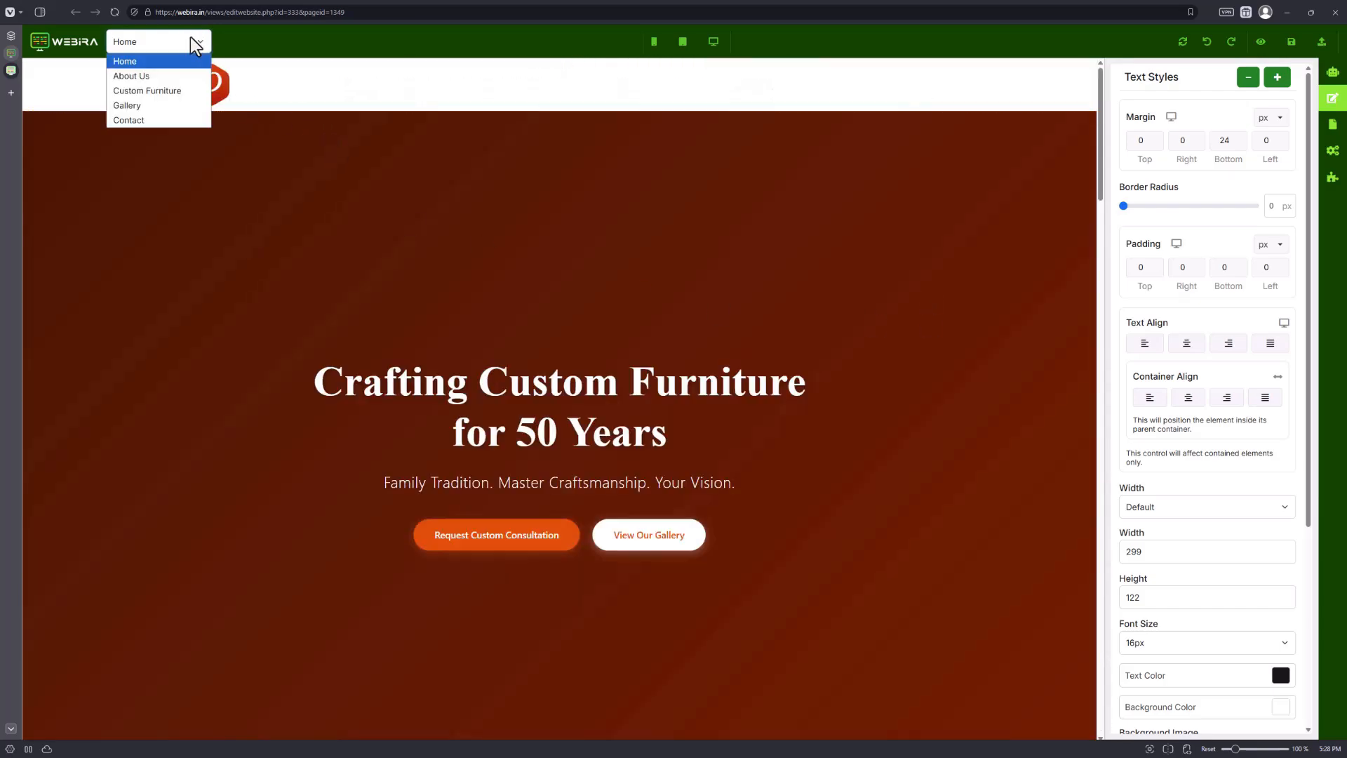
click(179, 76)
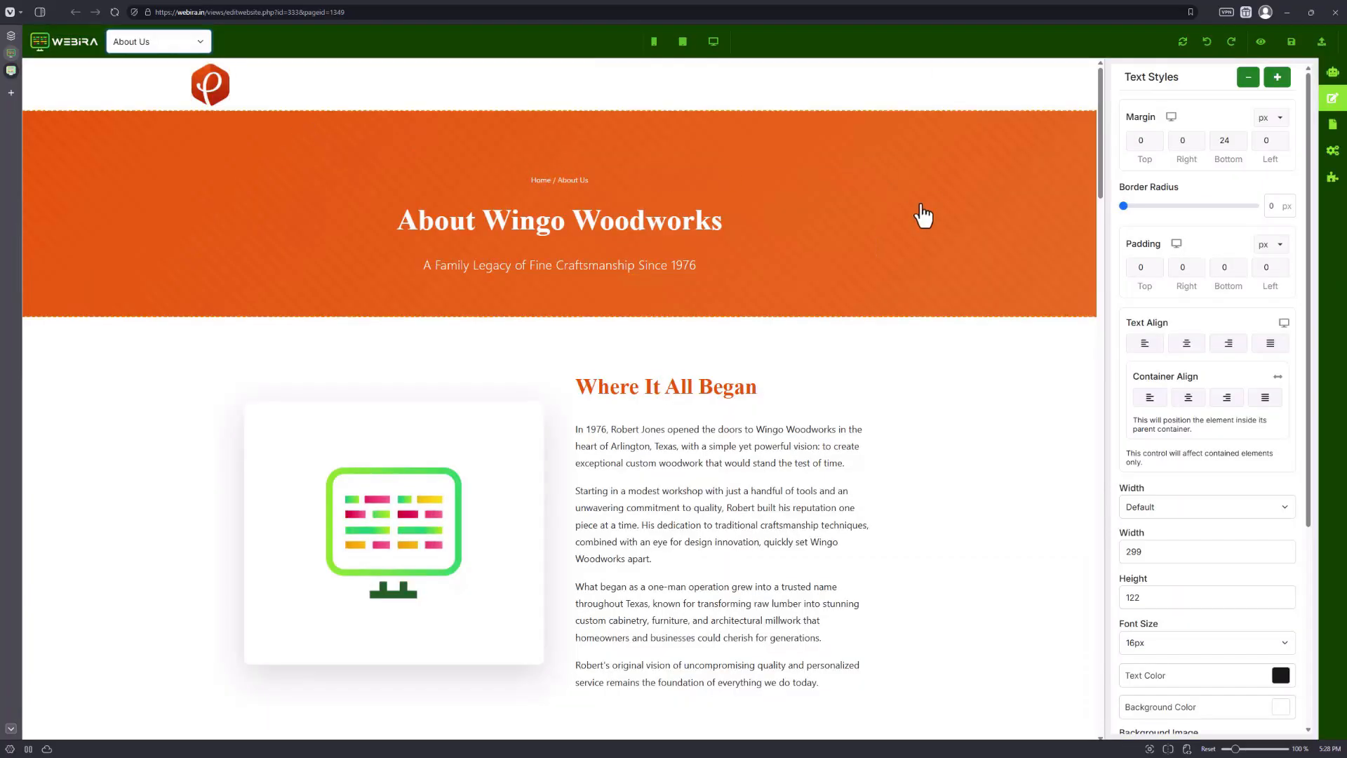
scroll(709, 364, down, 2)
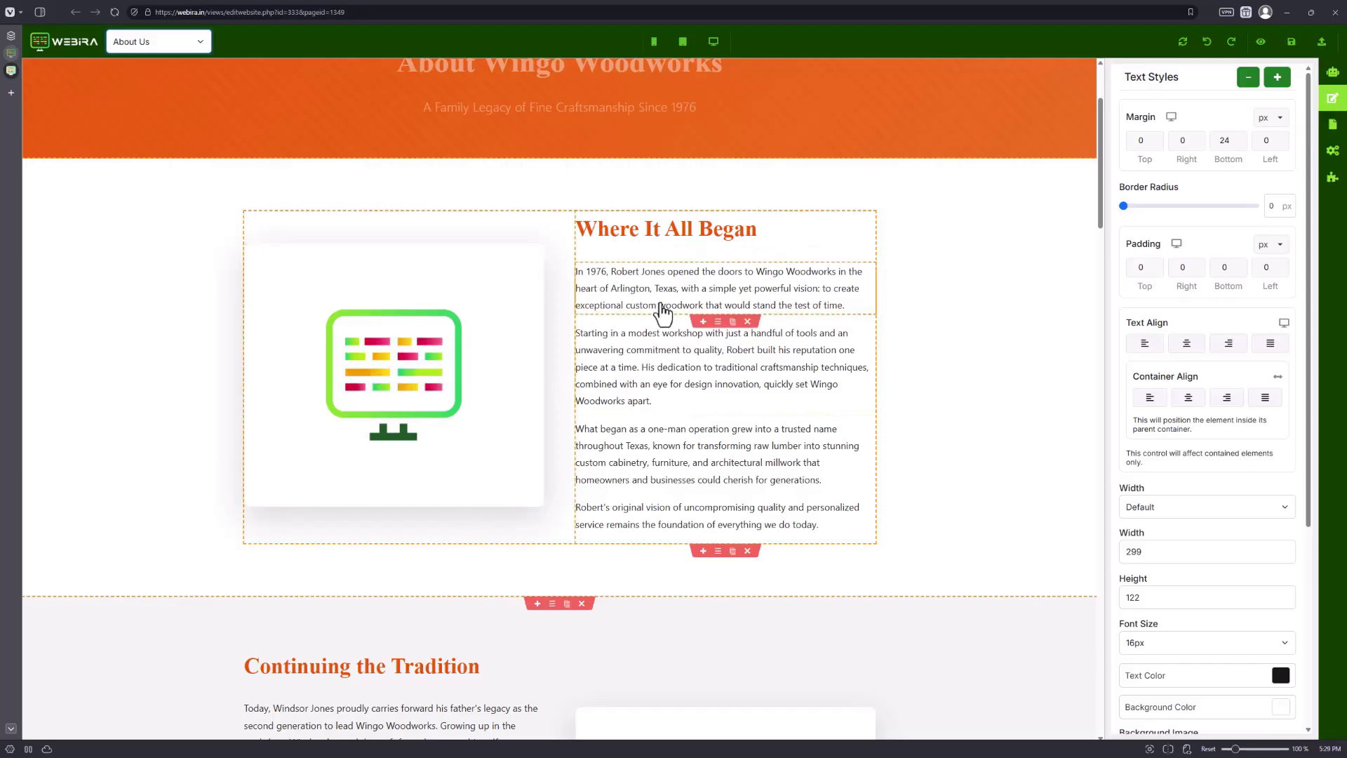
scroll(660, 323, down, 4)
scroll(646, 346, up, 3)
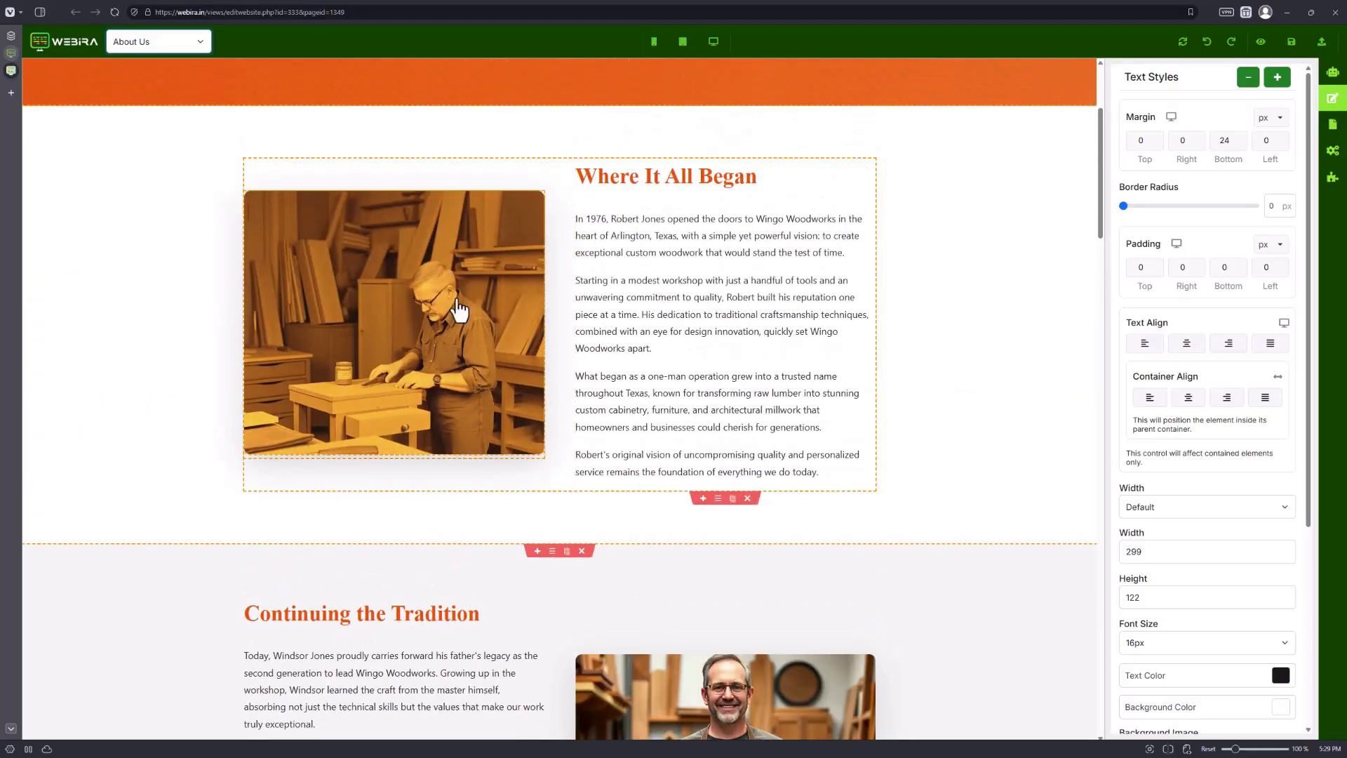
scroll(457, 356, down, 8)
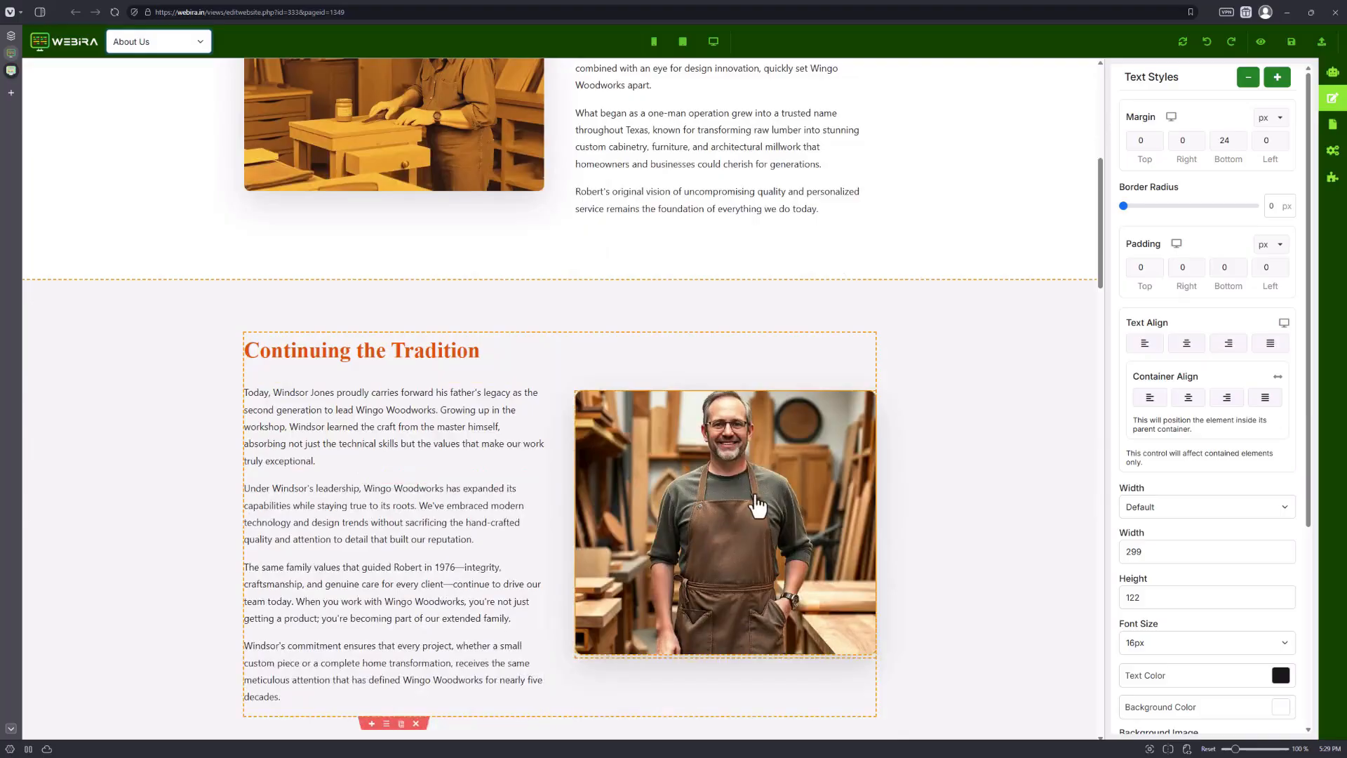
scroll(611, 533, down, 5)
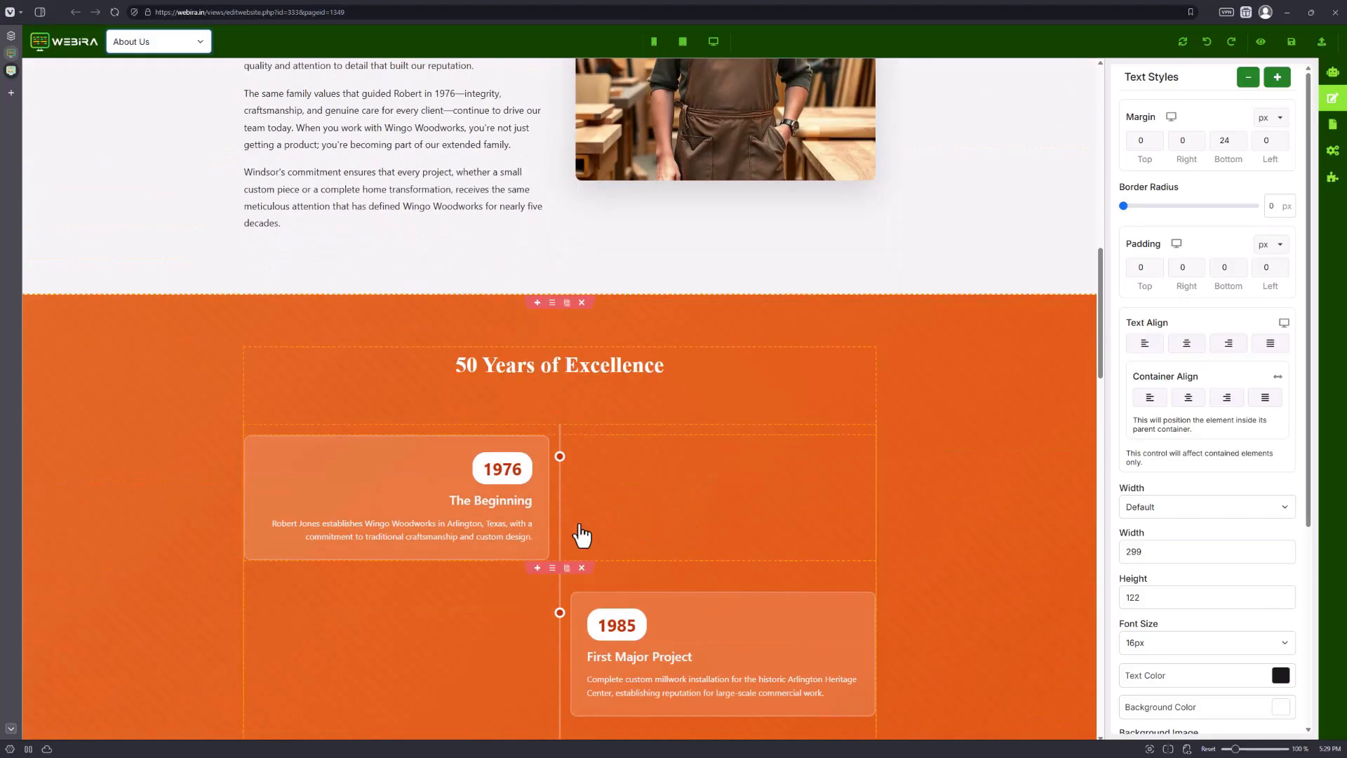
scroll(598, 497, down, 6)
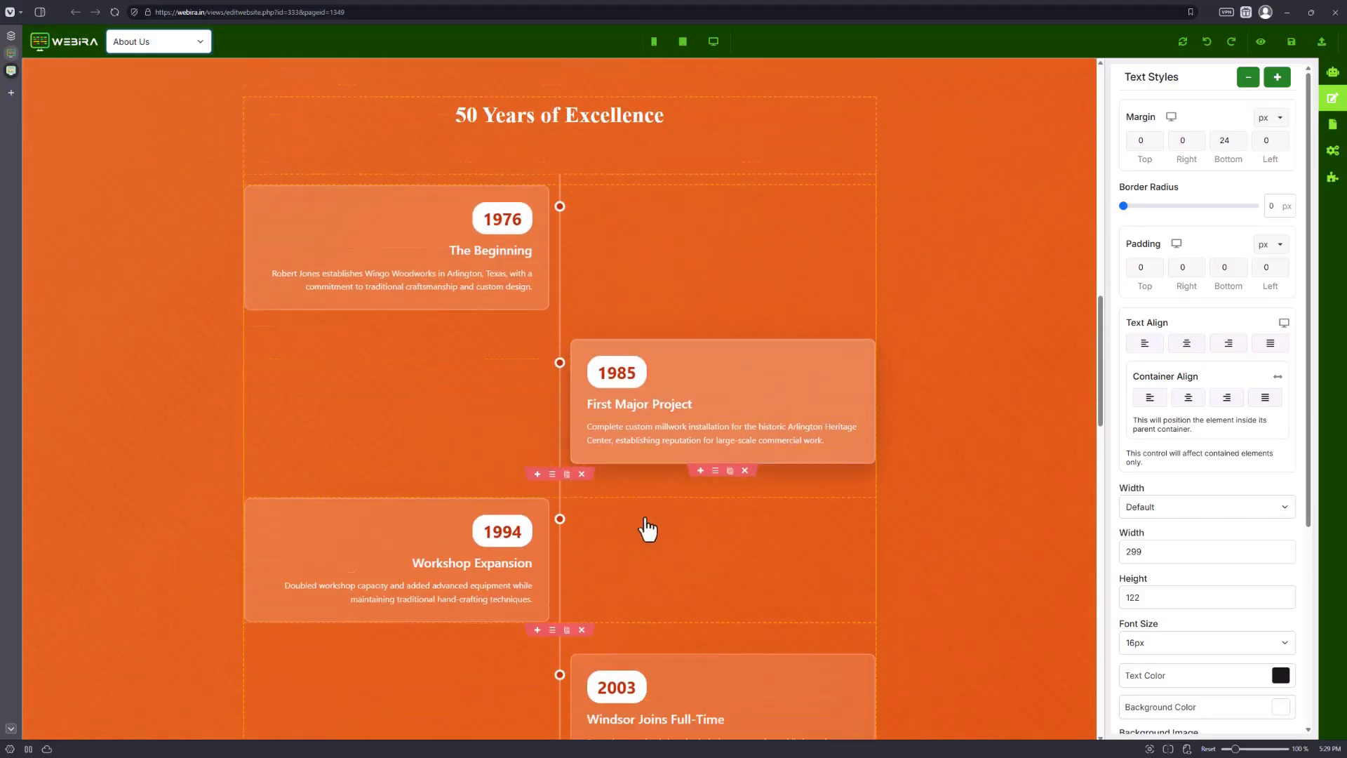
Change the year of the First Major Project entry in the About Us timeline to 1995.
scroll(316, 510, up, 4)
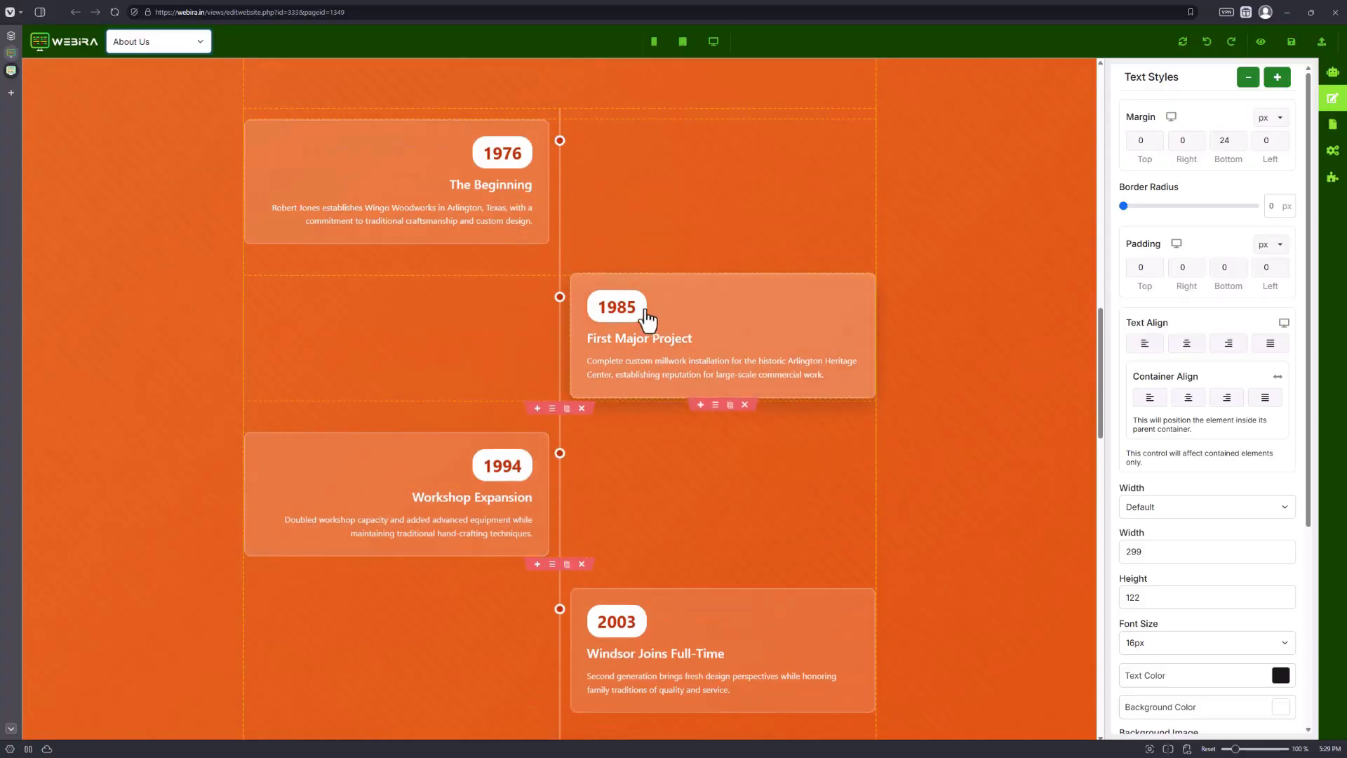
click(624, 317)
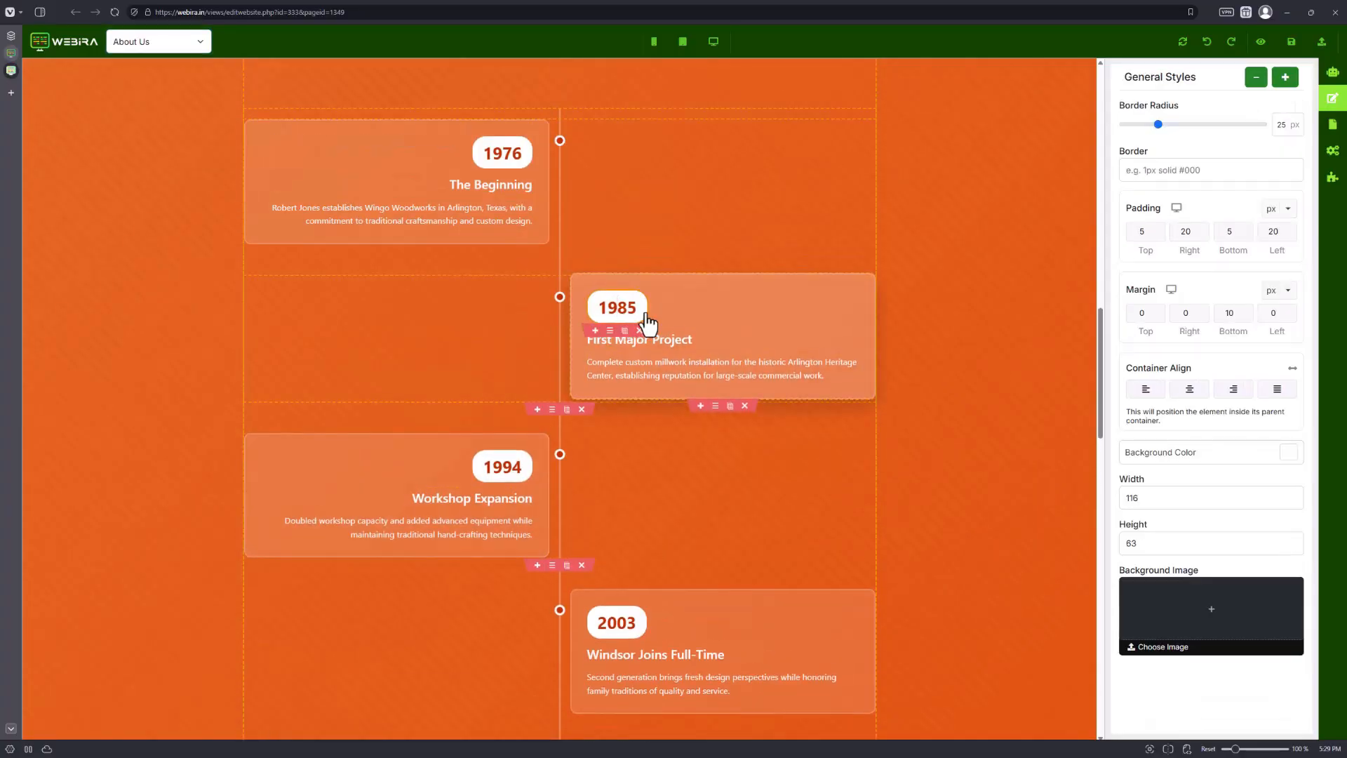
text(9)
key(BackSpace)
key(BackSpace)
text(9)
click(743, 587)
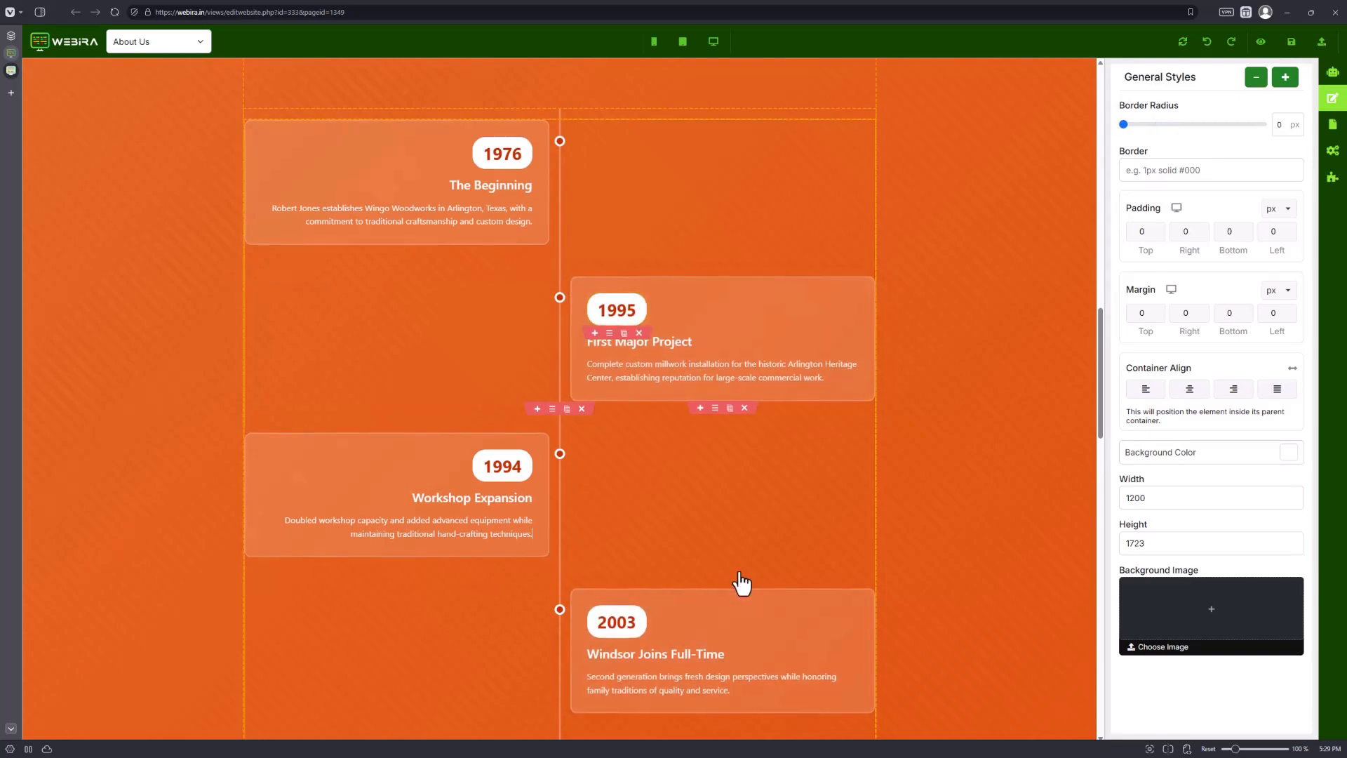
Change the year of the timeline entry directly after Workshop Expansion to 2005 and check the edited timeline.
scroll(756, 539, down, 1)
scroll(755, 539, down, 2)
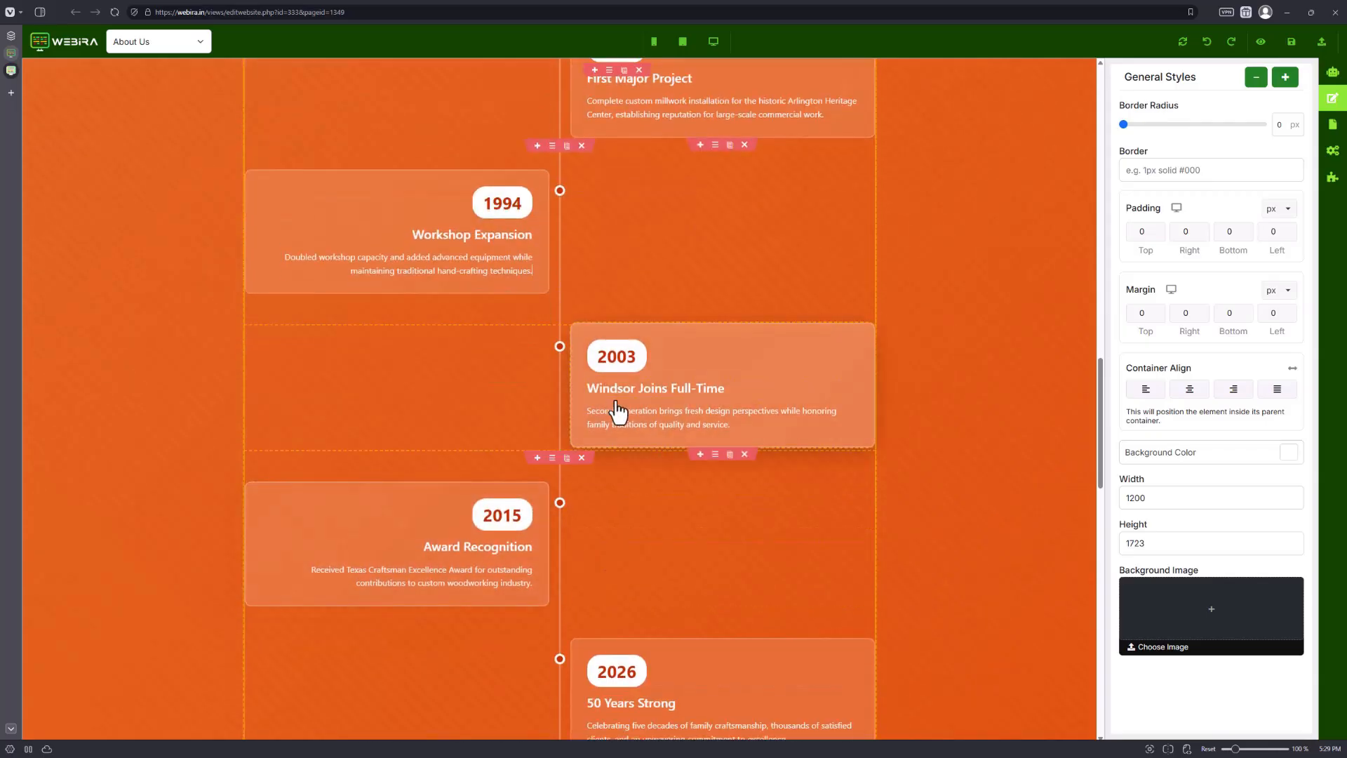
double_click(616, 392)
click(624, 370)
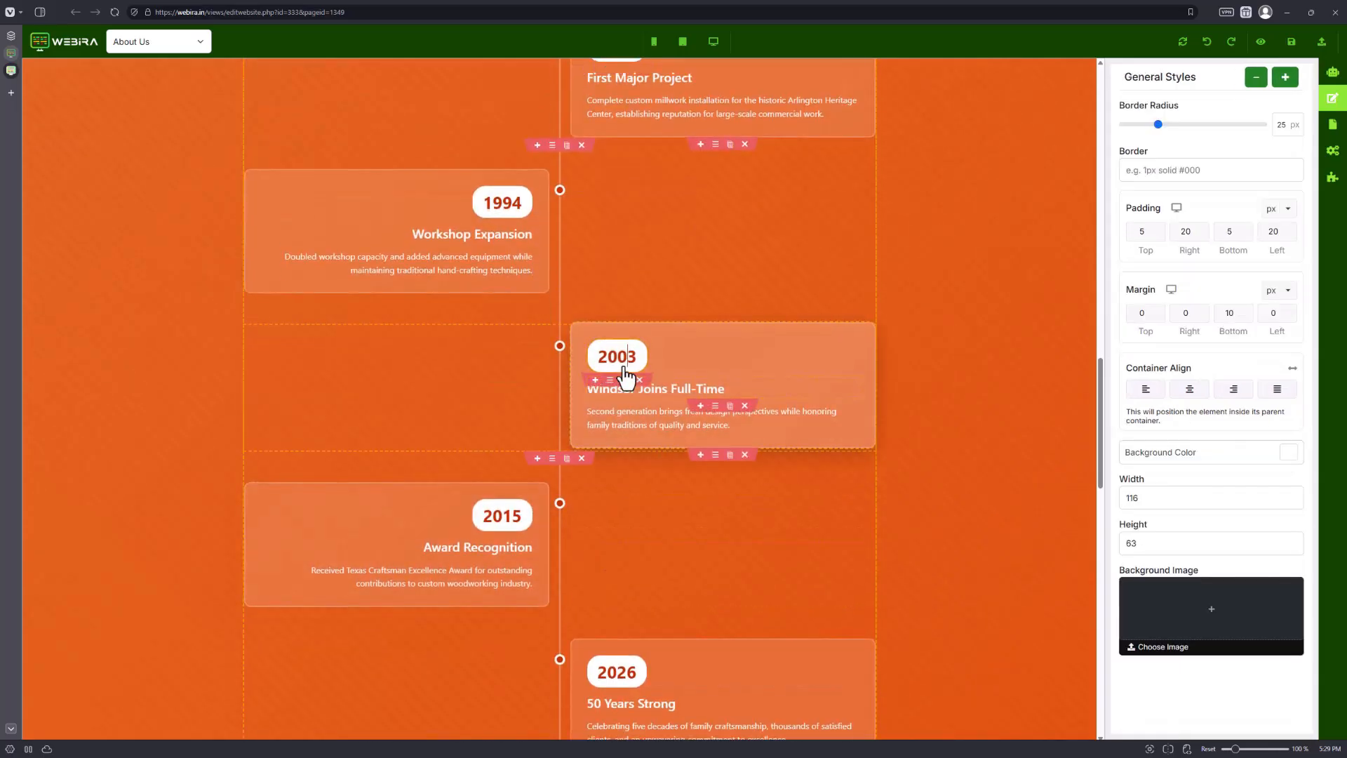
drag(625, 368, 639, 372)
click(592, 416)
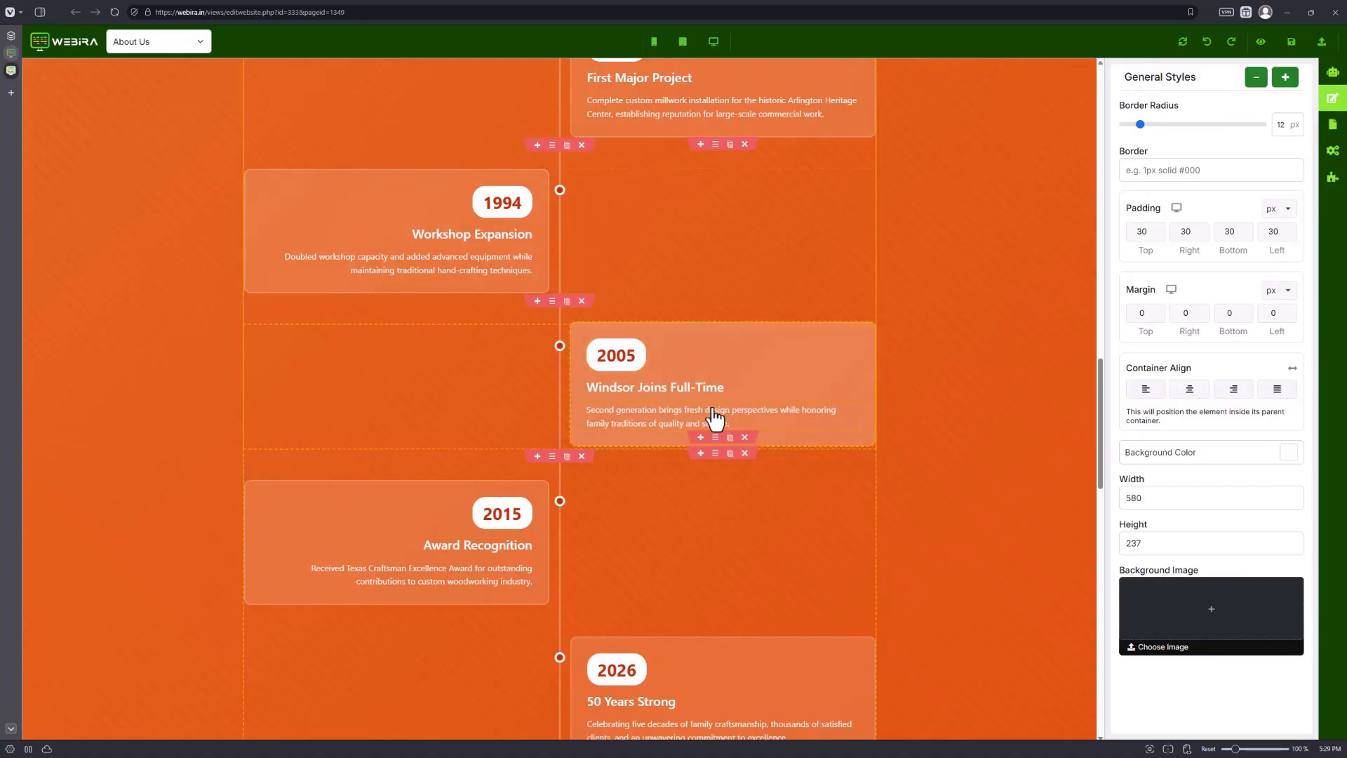
scroll(639, 386, up, 6)
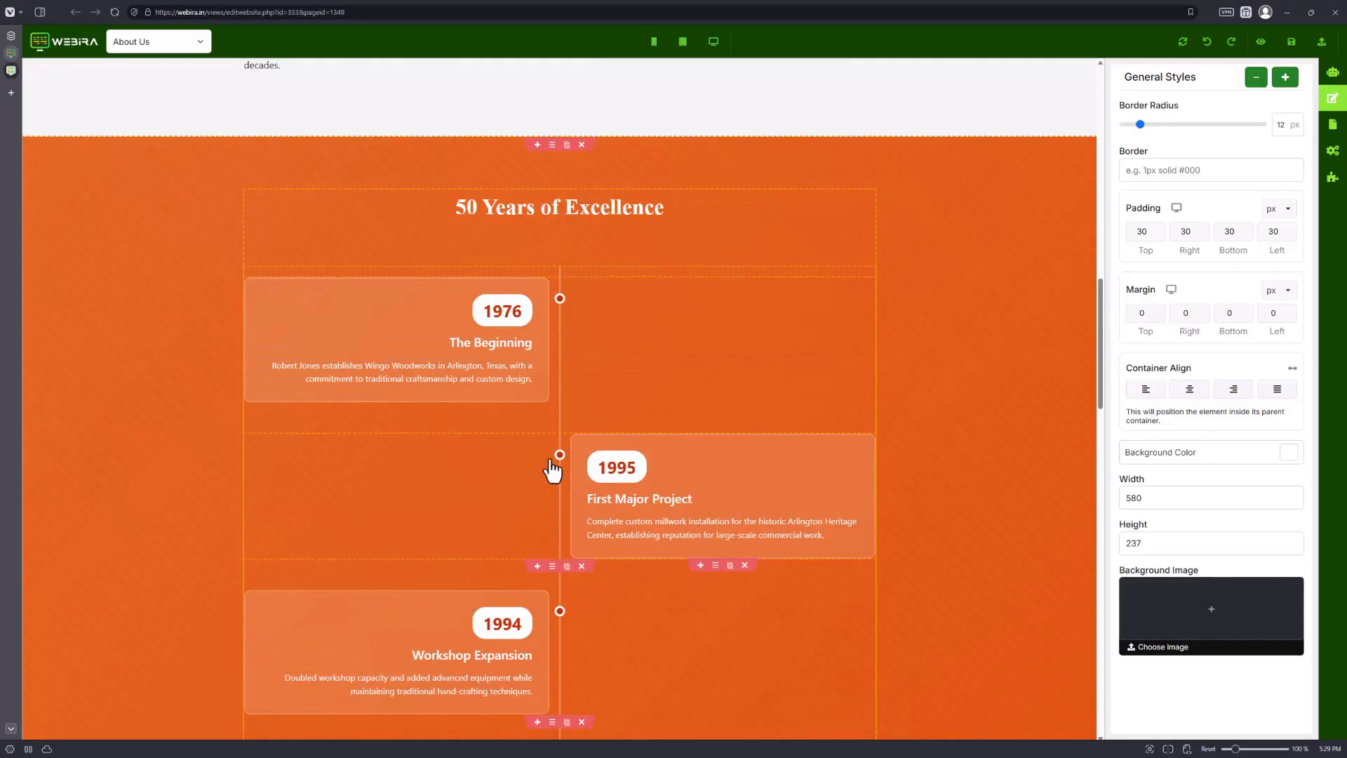
scroll(600, 469, down, 3)
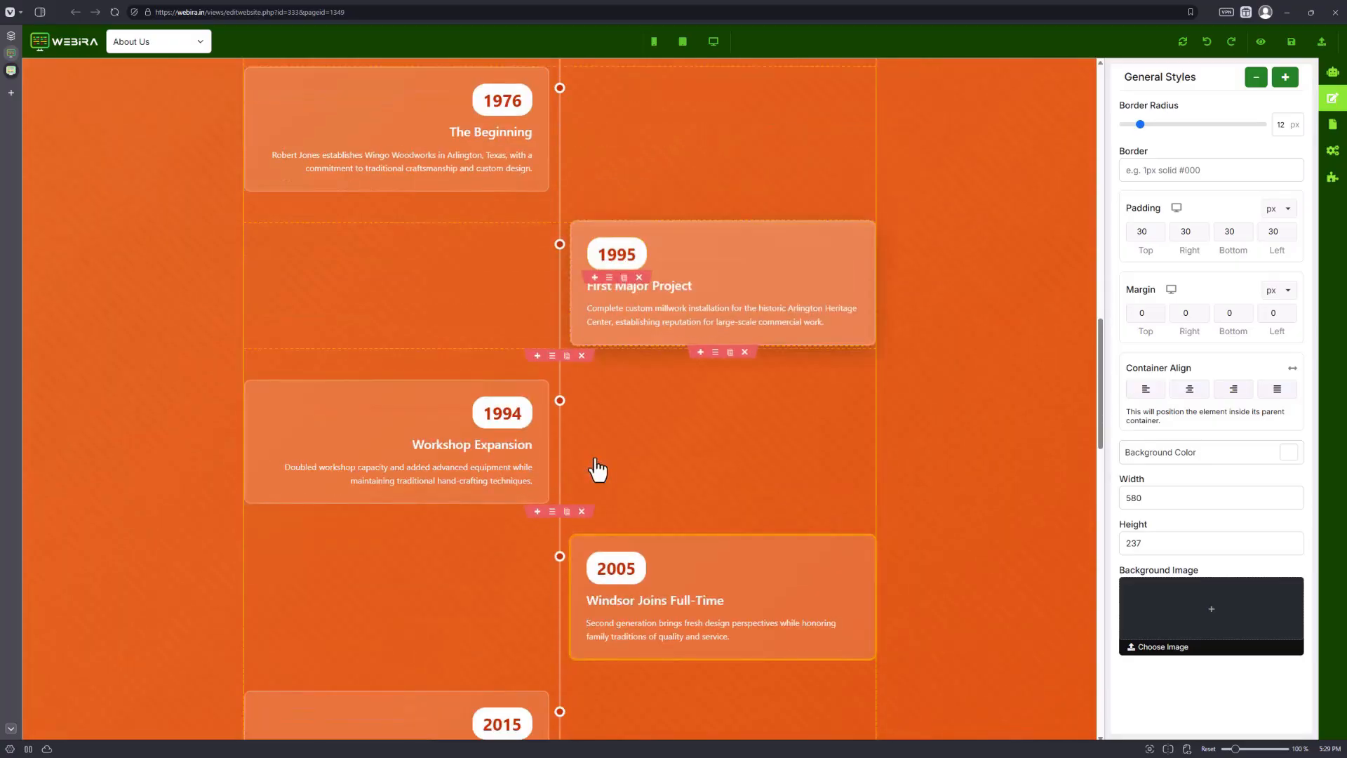
Review the rest of the About Us page, including the Master Craftsmen, Our Commitment to You and Experience the Wingo Difference sections.
scroll(758, 436, down, 10)
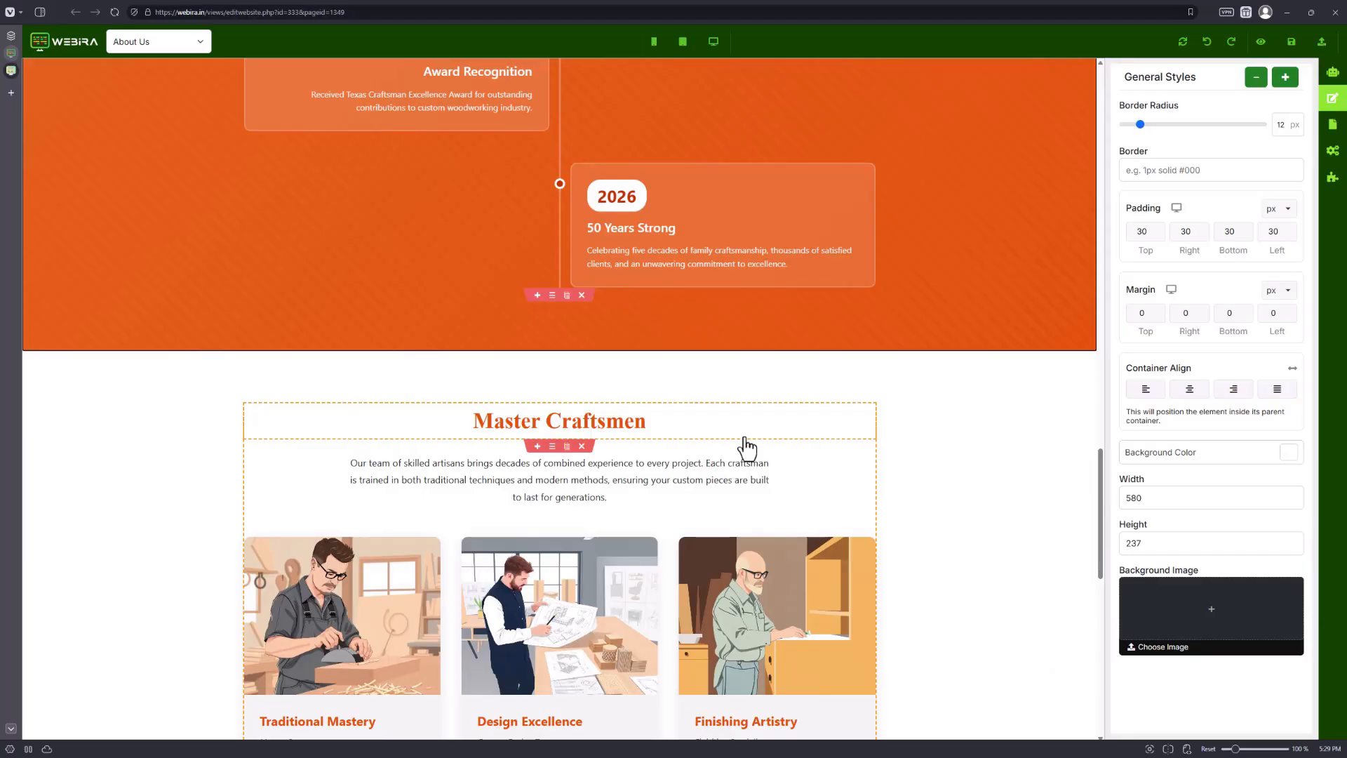
scroll(746, 446, down, 2)
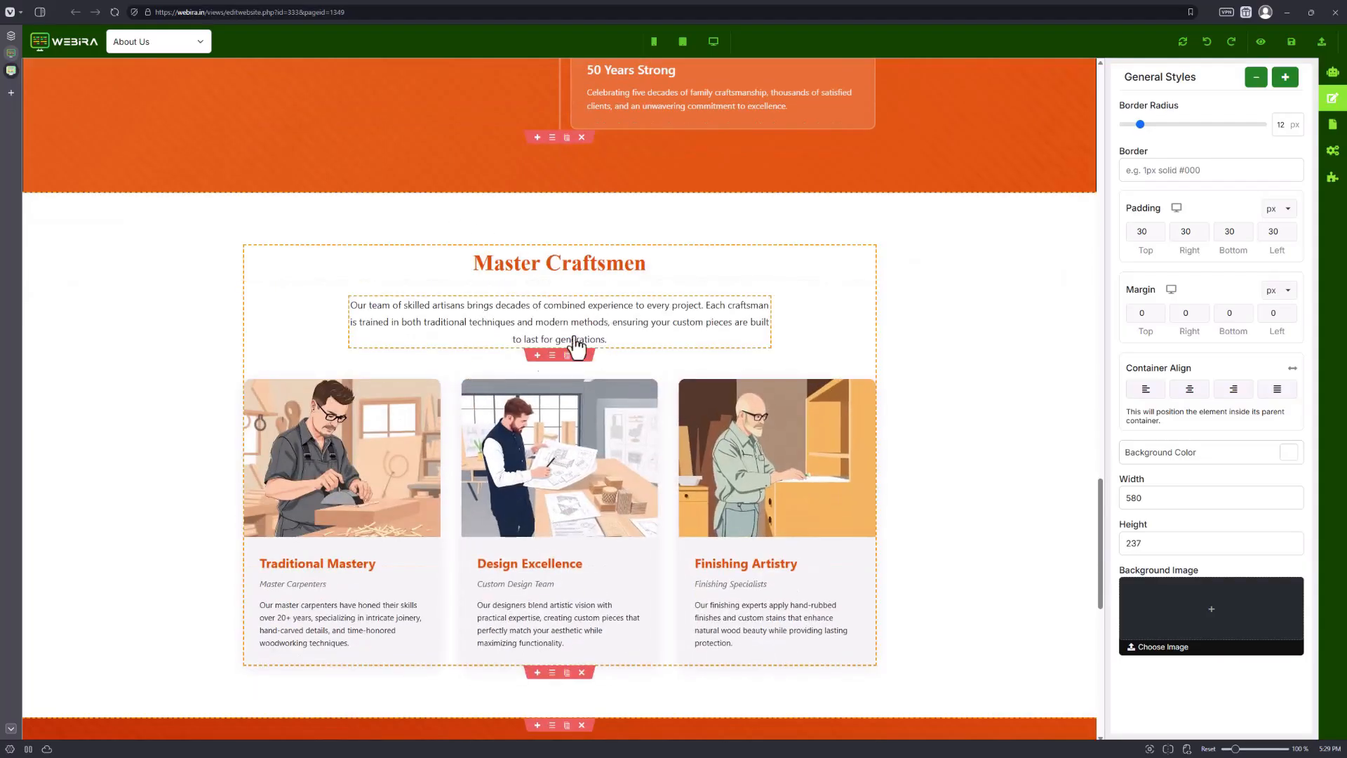
scroll(590, 325, down, 2)
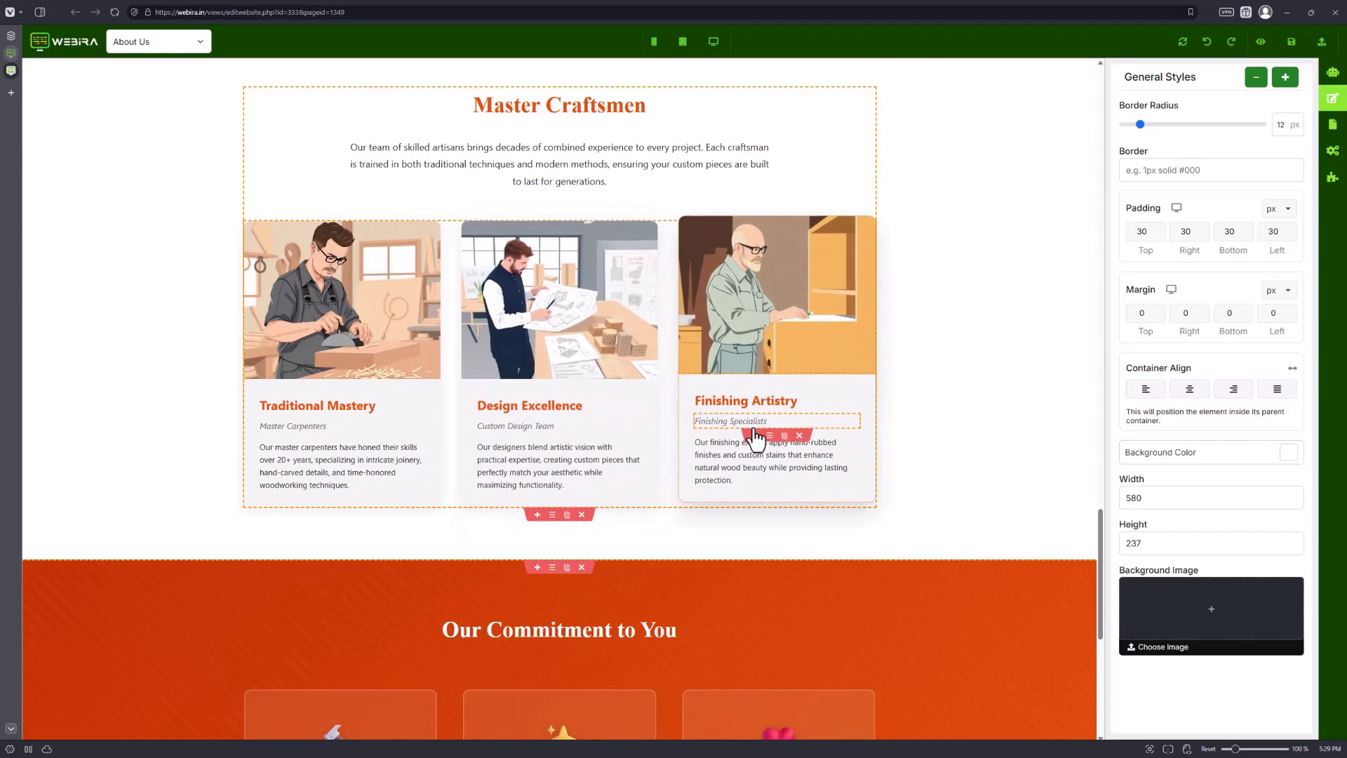
scroll(562, 528, down, 5)
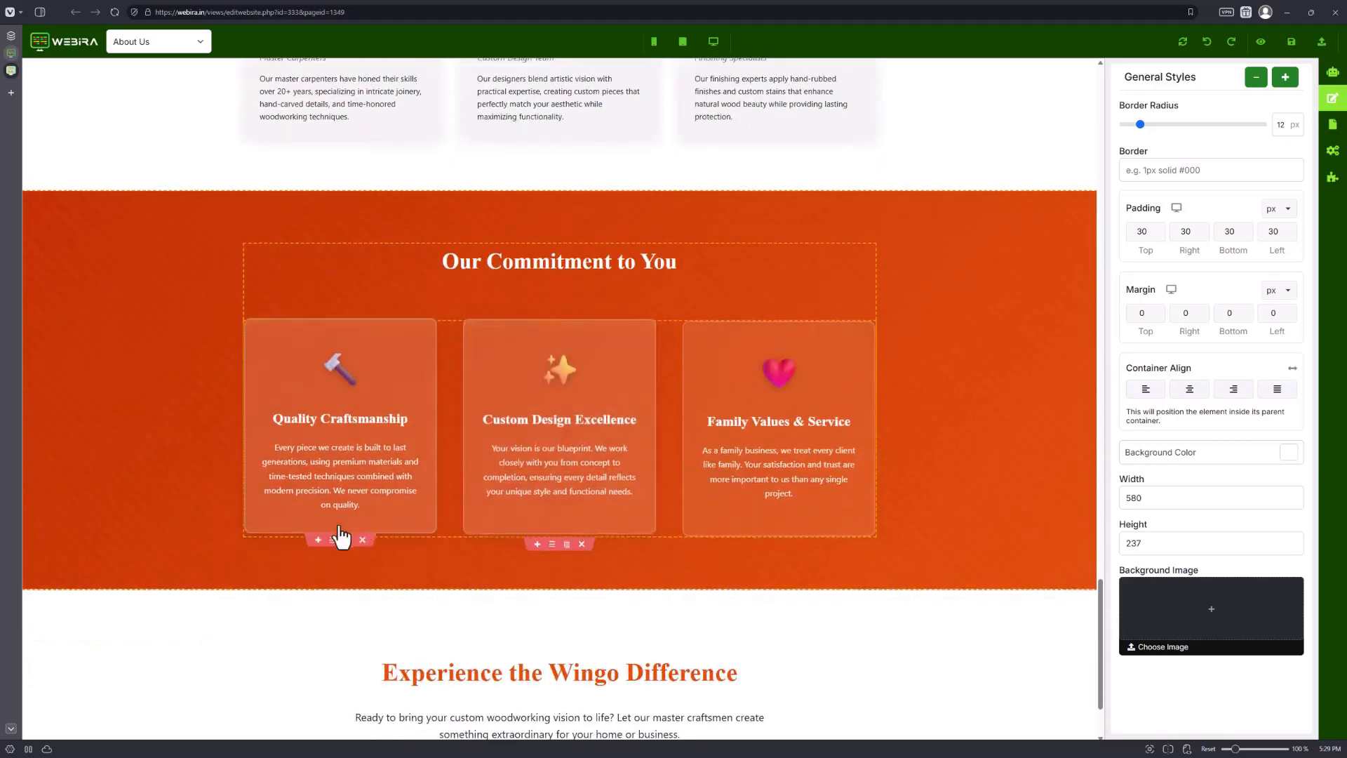
scroll(593, 442, down, 1)
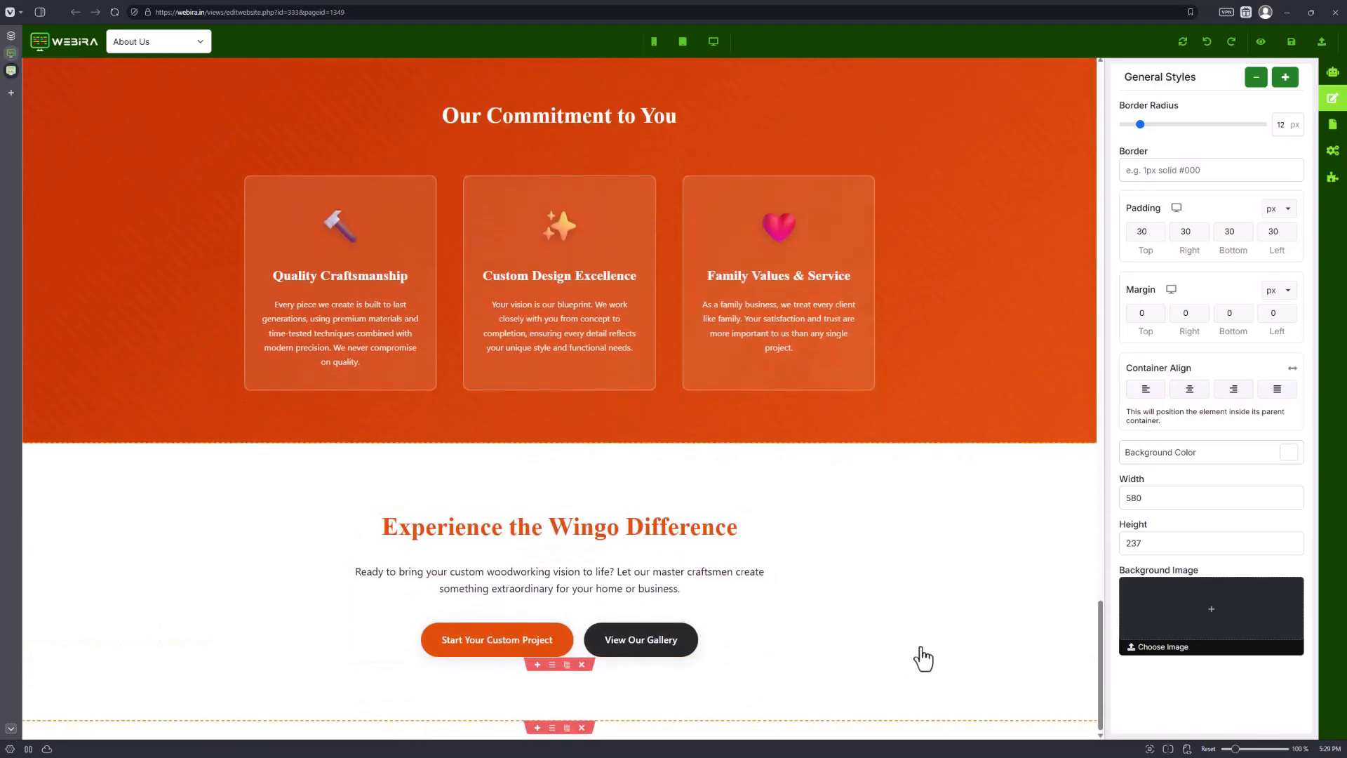
scroll(941, 598, up, 3)
scroll(933, 625, down, 3)
scroll(920, 597, up, 8)
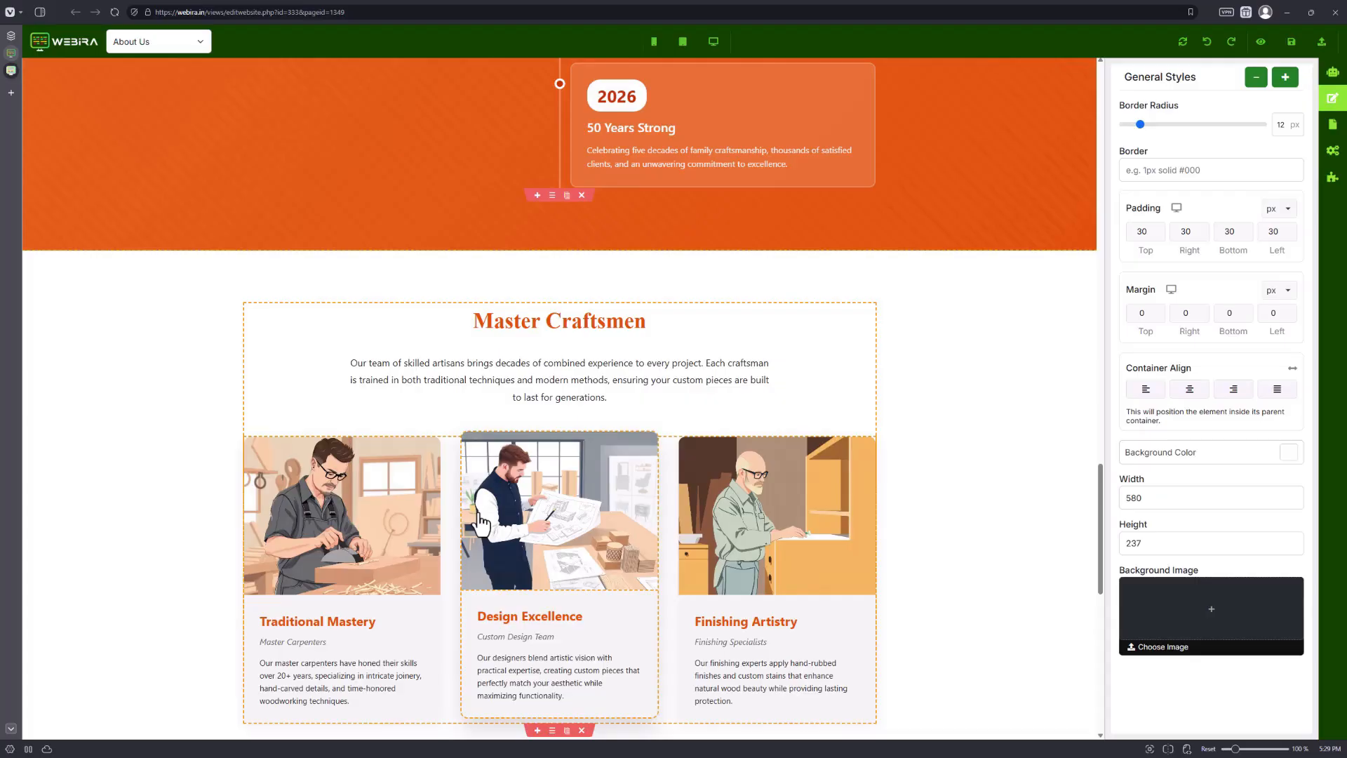
Open AI editing for the workshop image beside Where It All Began and choose the Flux Kontext Pro model.
scroll(920, 491, up, 20)
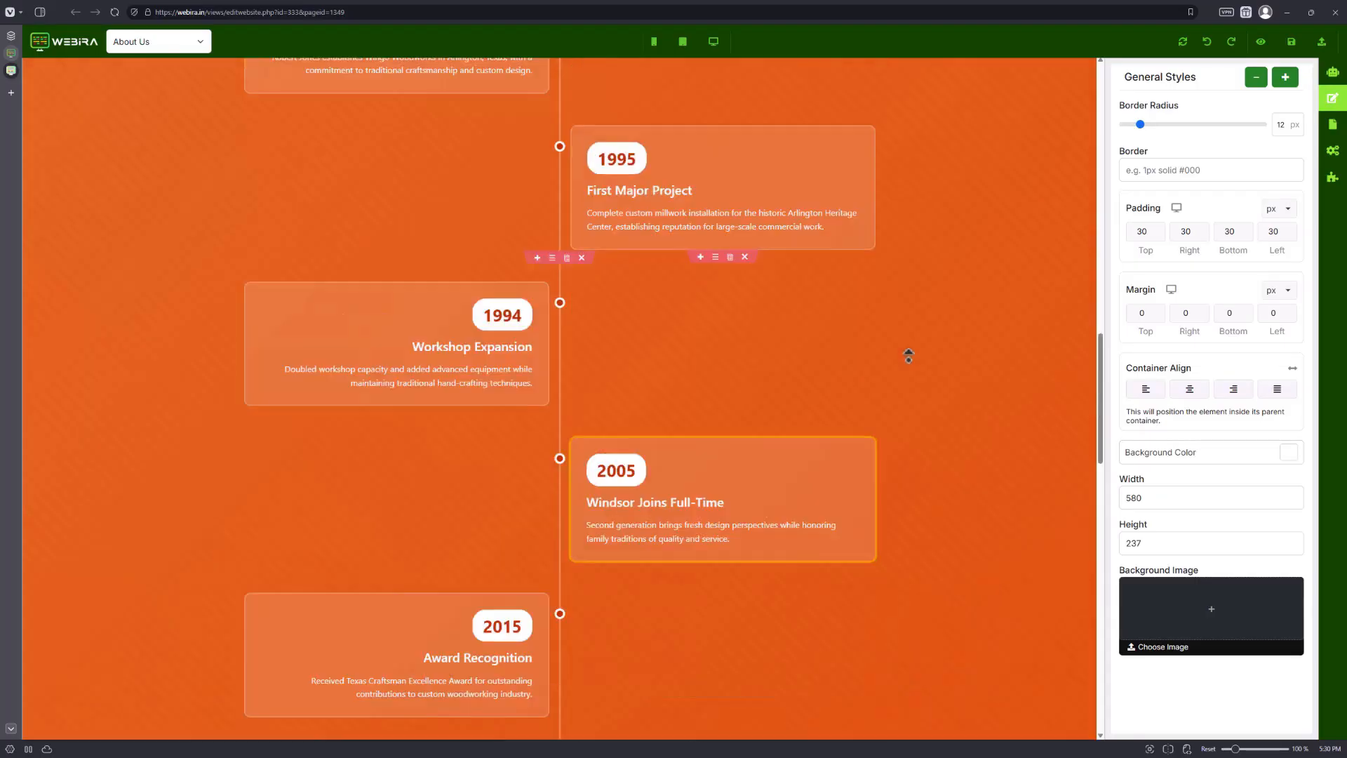
scroll(617, 481, down, 6)
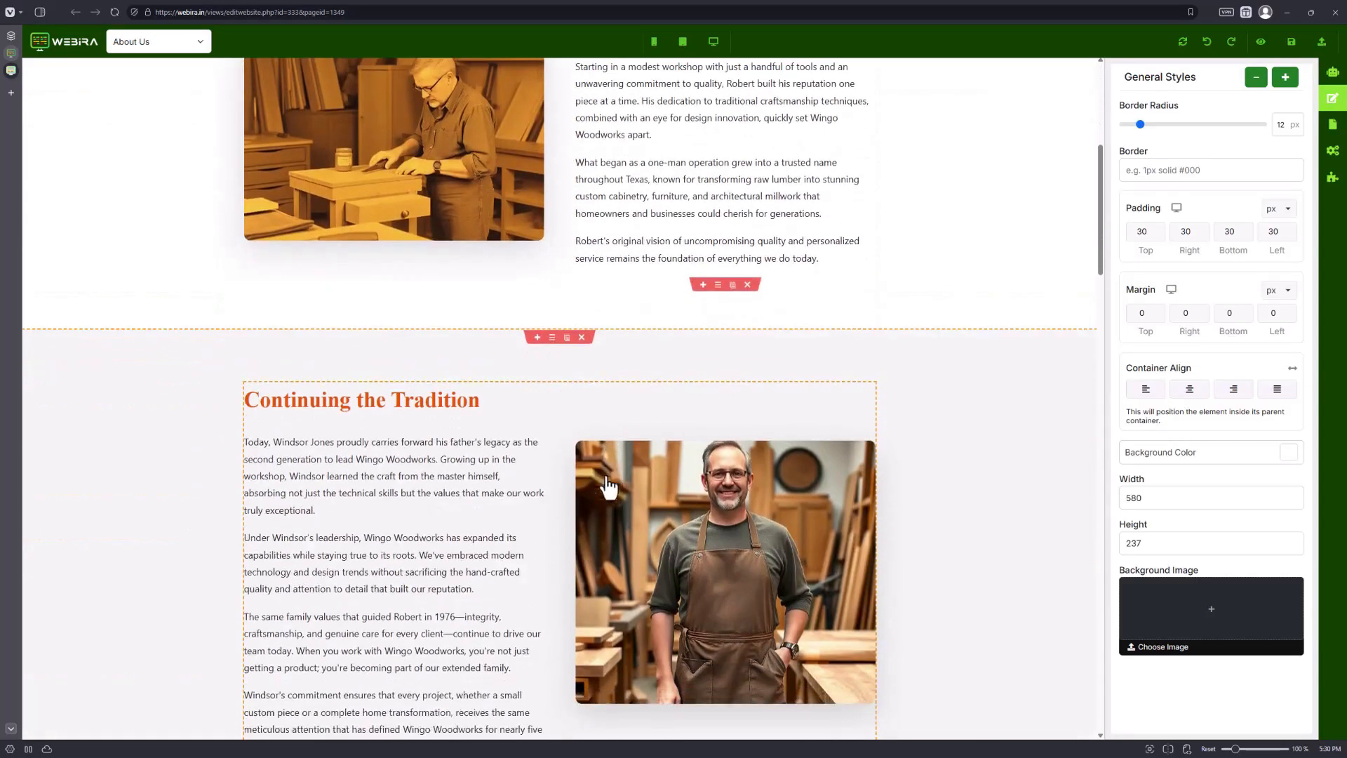
scroll(484, 429, up, 4)
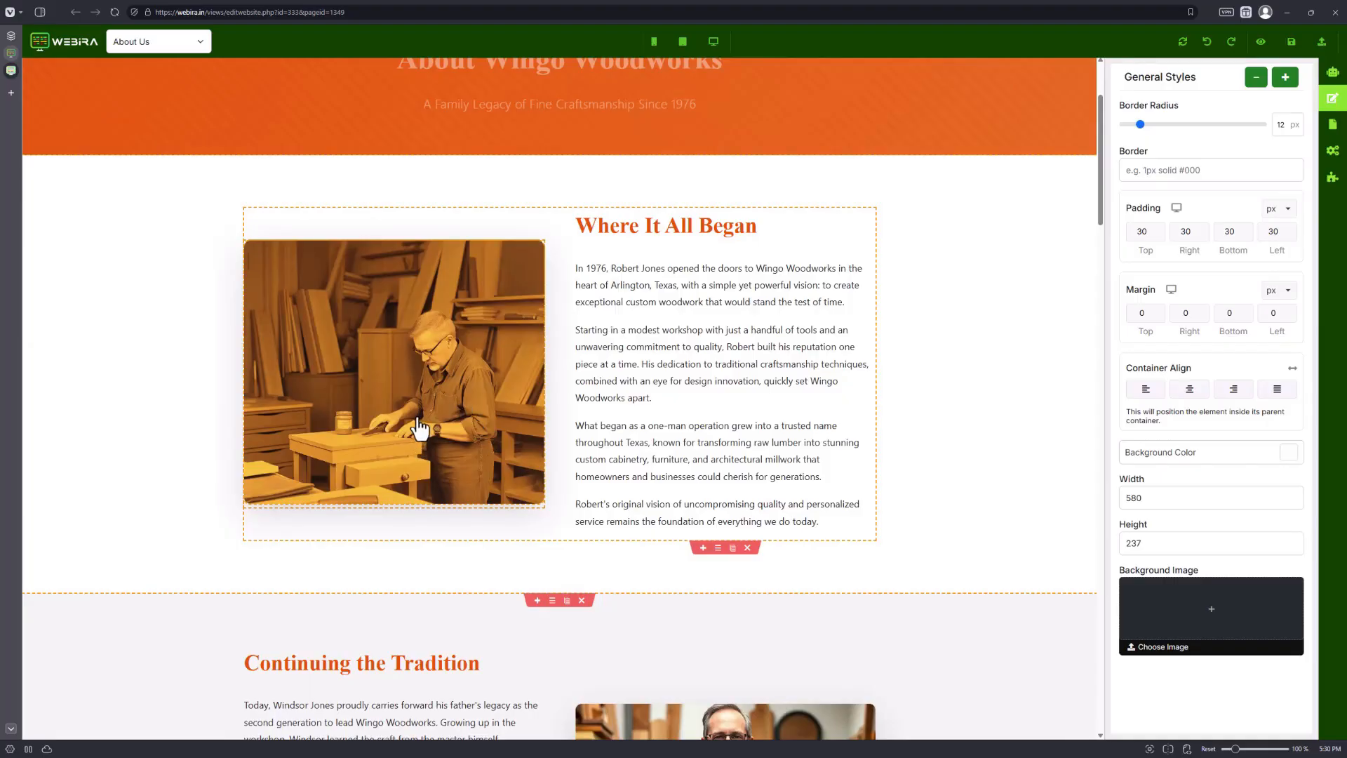
click(412, 323)
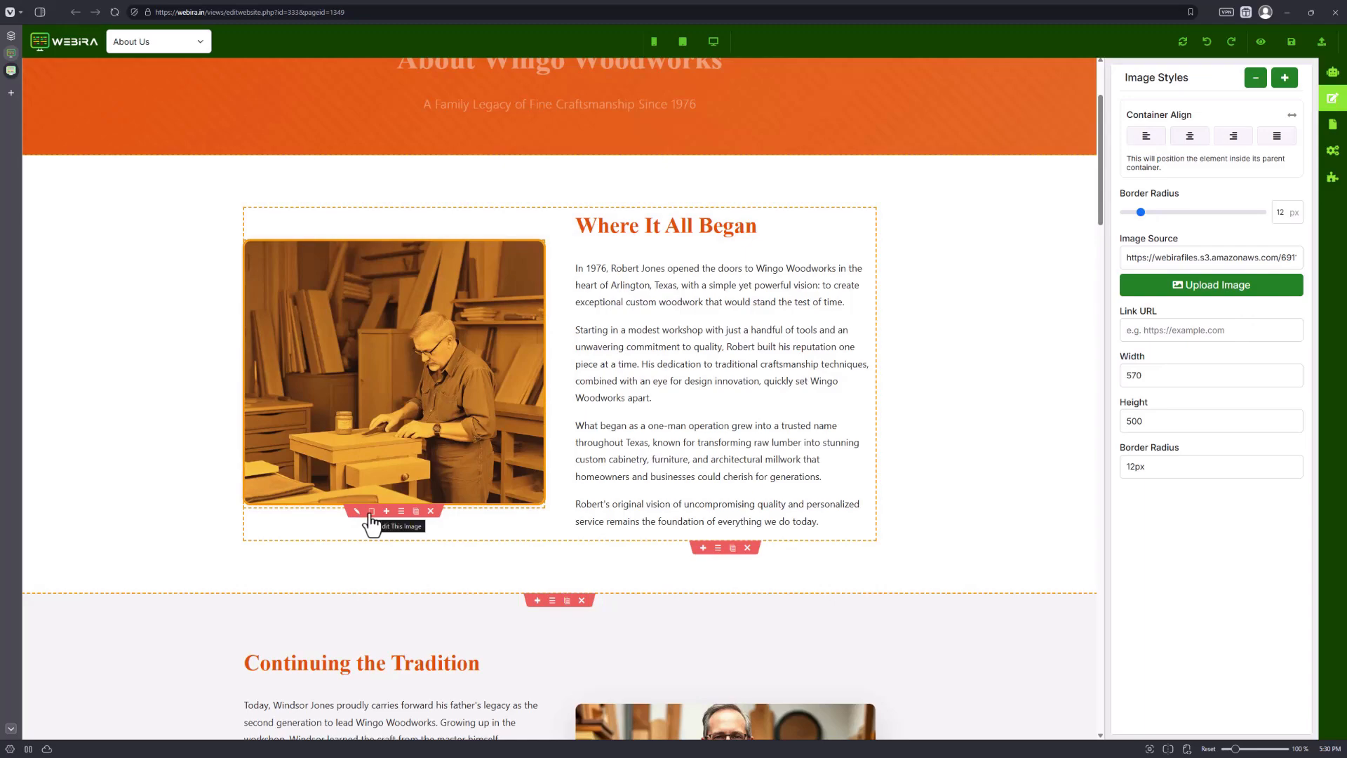
click(371, 513)
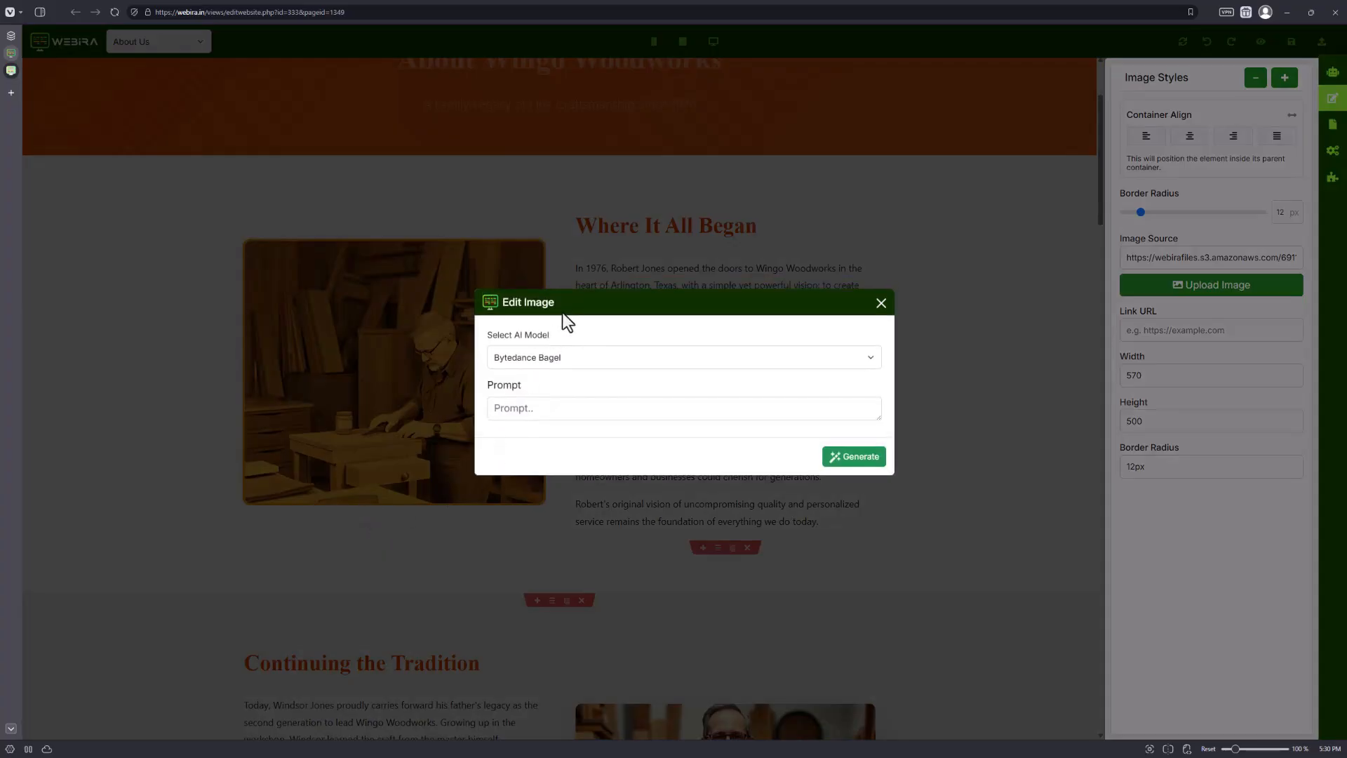
click(605, 355)
click(605, 354)
click(601, 356)
click(589, 393)
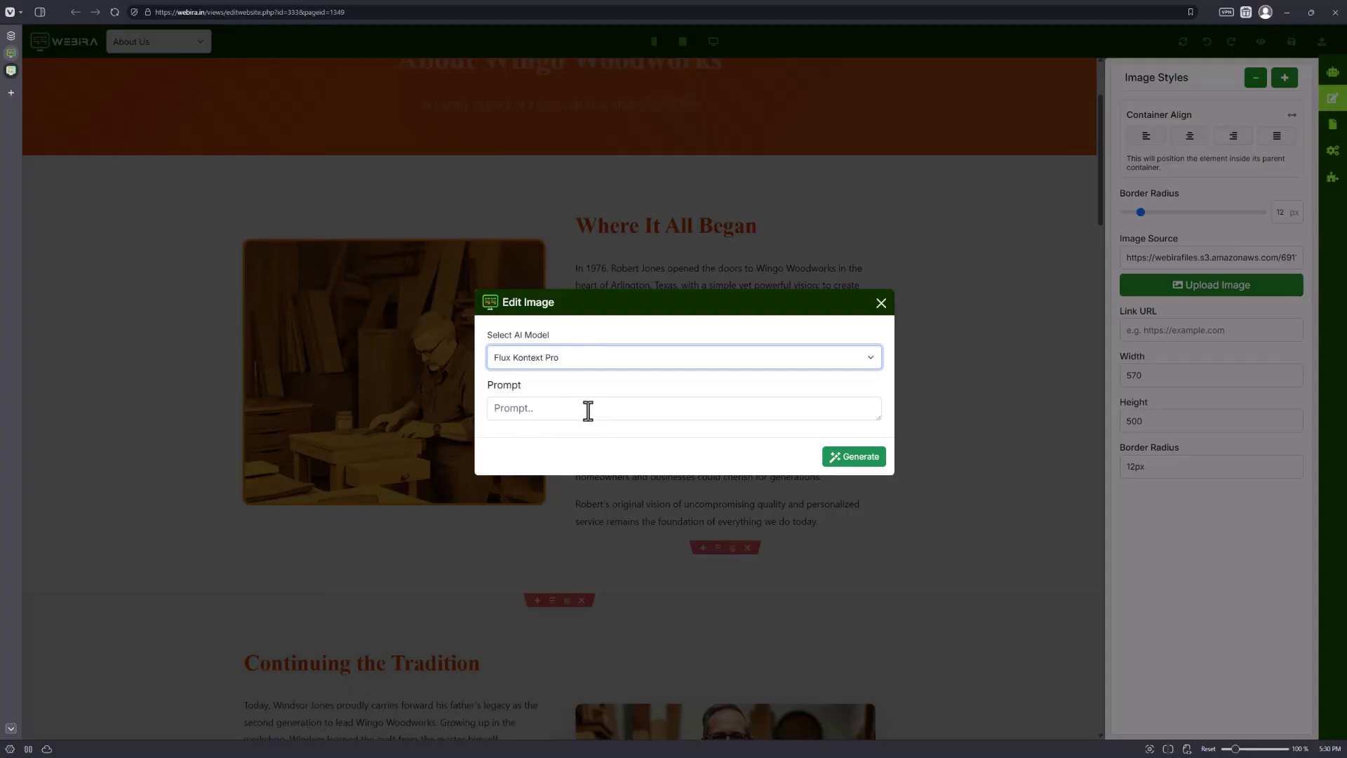
Generate the image edit with the prompt "Make the person hold a pen. Also make him smile and look at the camera.".
click(537, 410)
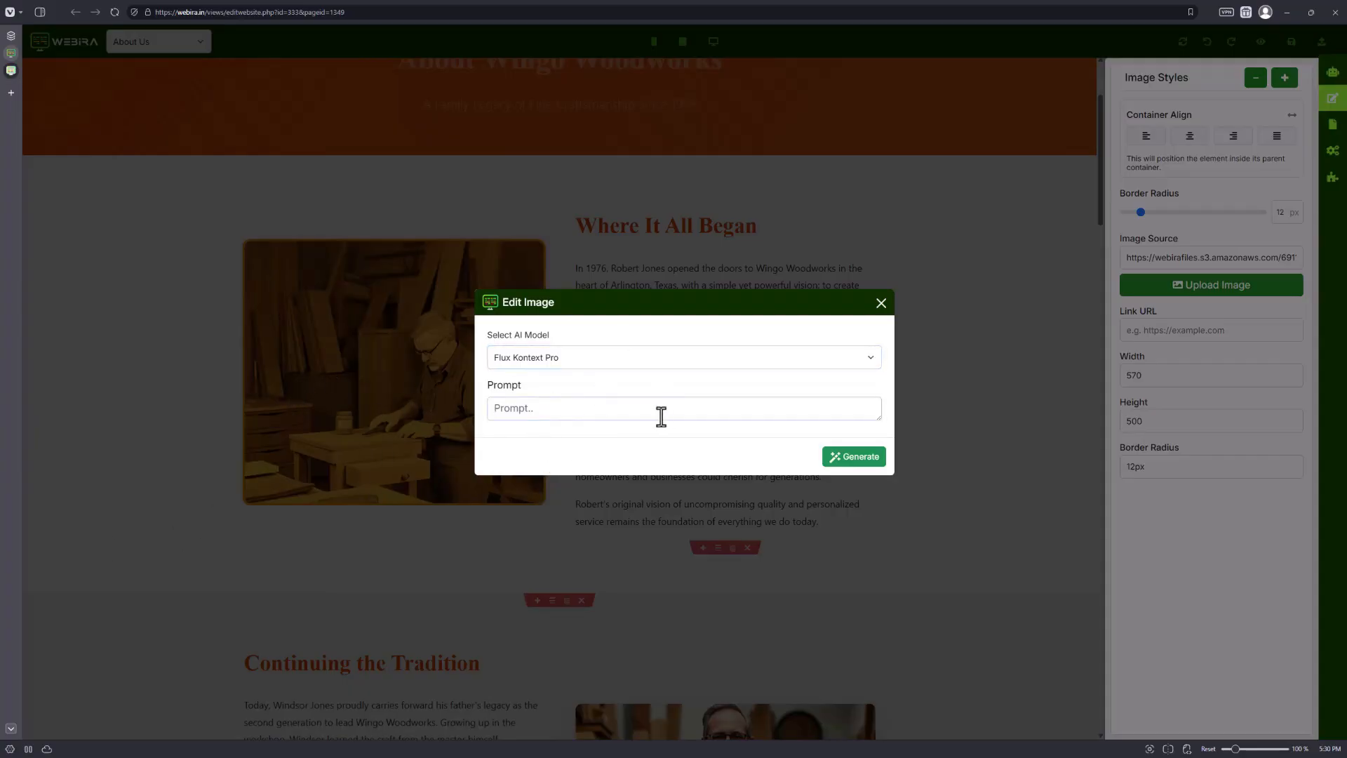
text(mAKE)
key(BackSpace)
text(Make the person hold a pen. Also make him smile and look at the camera.)
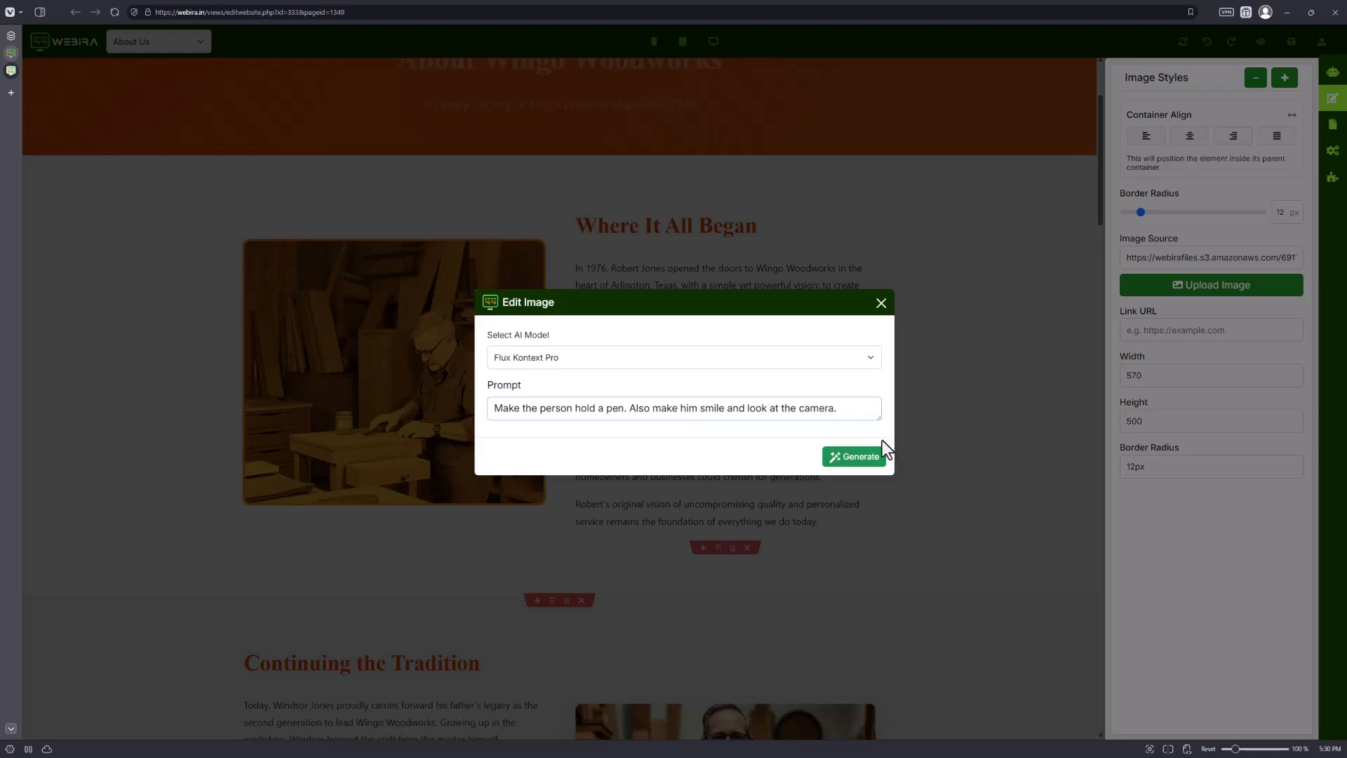
click(873, 466)
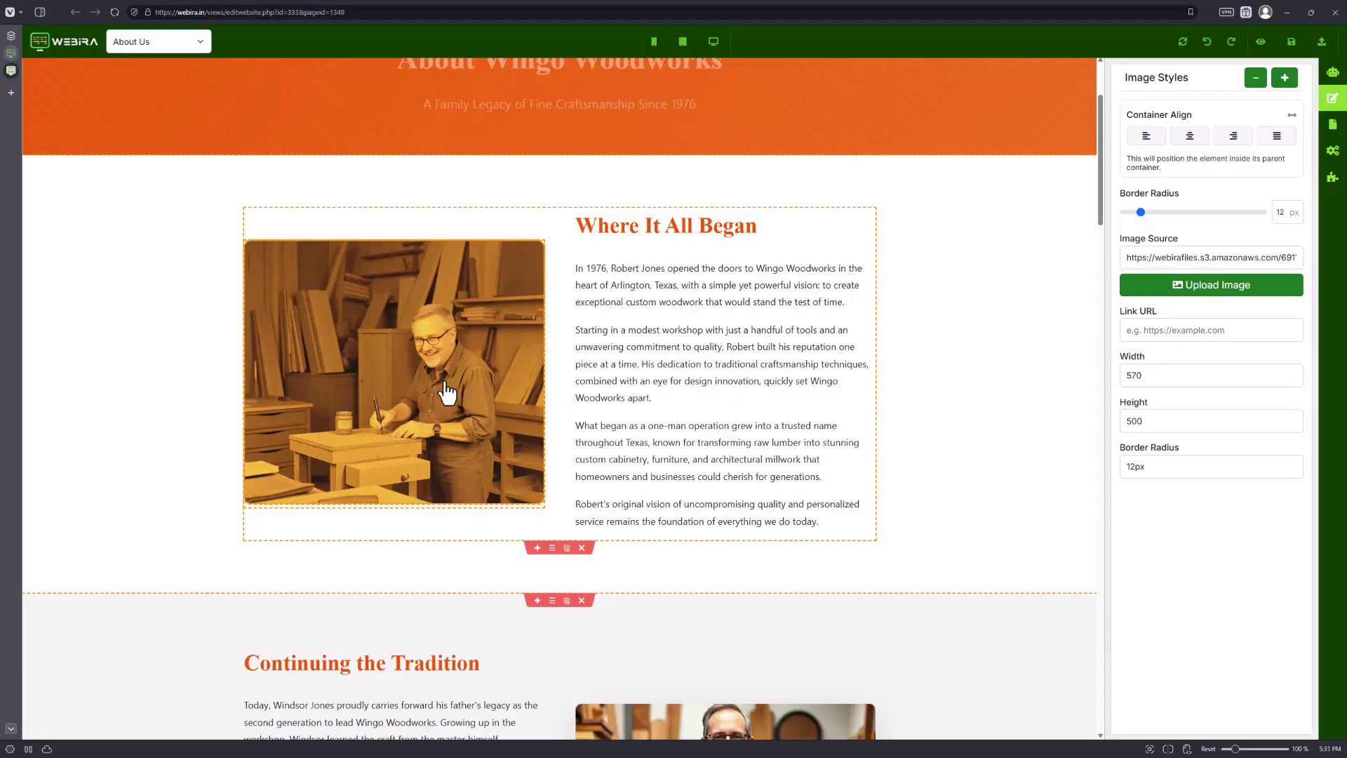
Start creating a new AI image in place of the Where It All Began picture, using the Ideogram model.
click(447, 393)
click(358, 512)
click(608, 359)
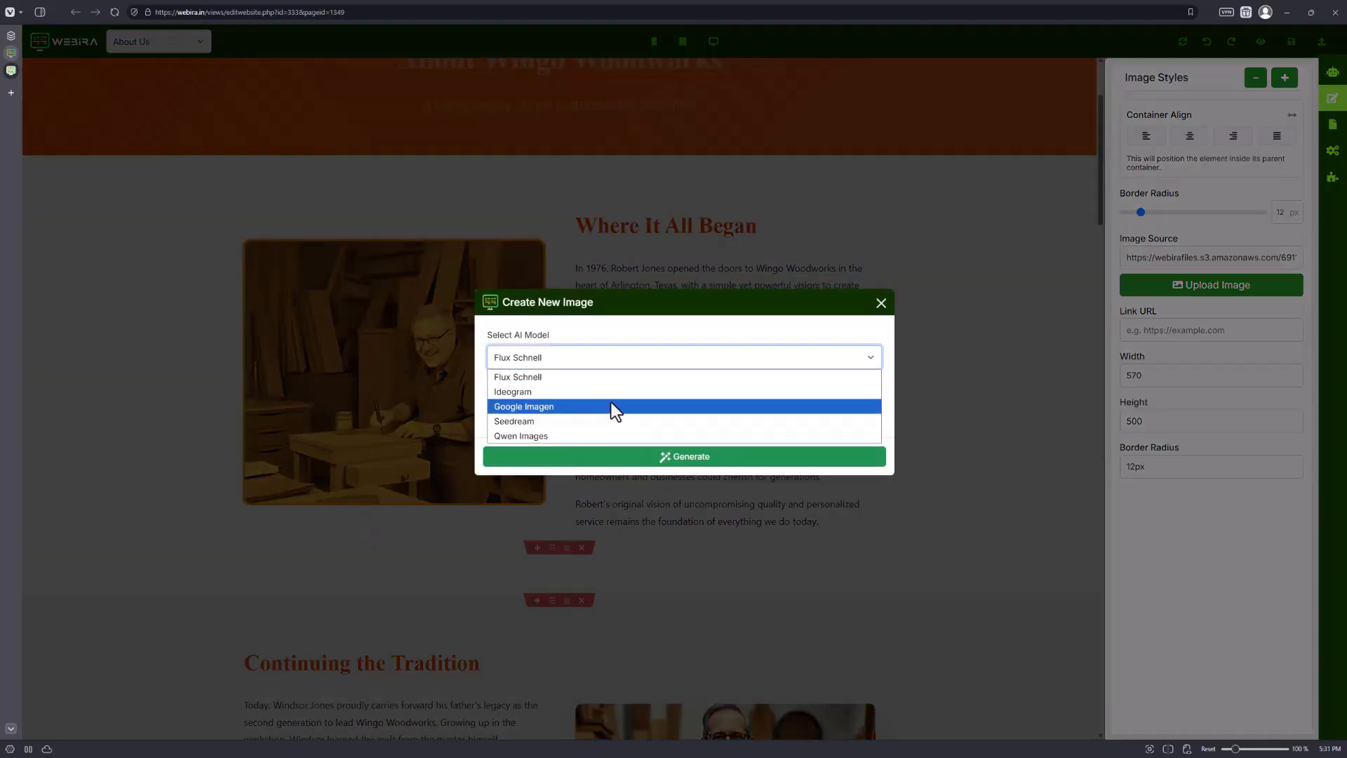
click(612, 397)
click(604, 347)
click(591, 386)
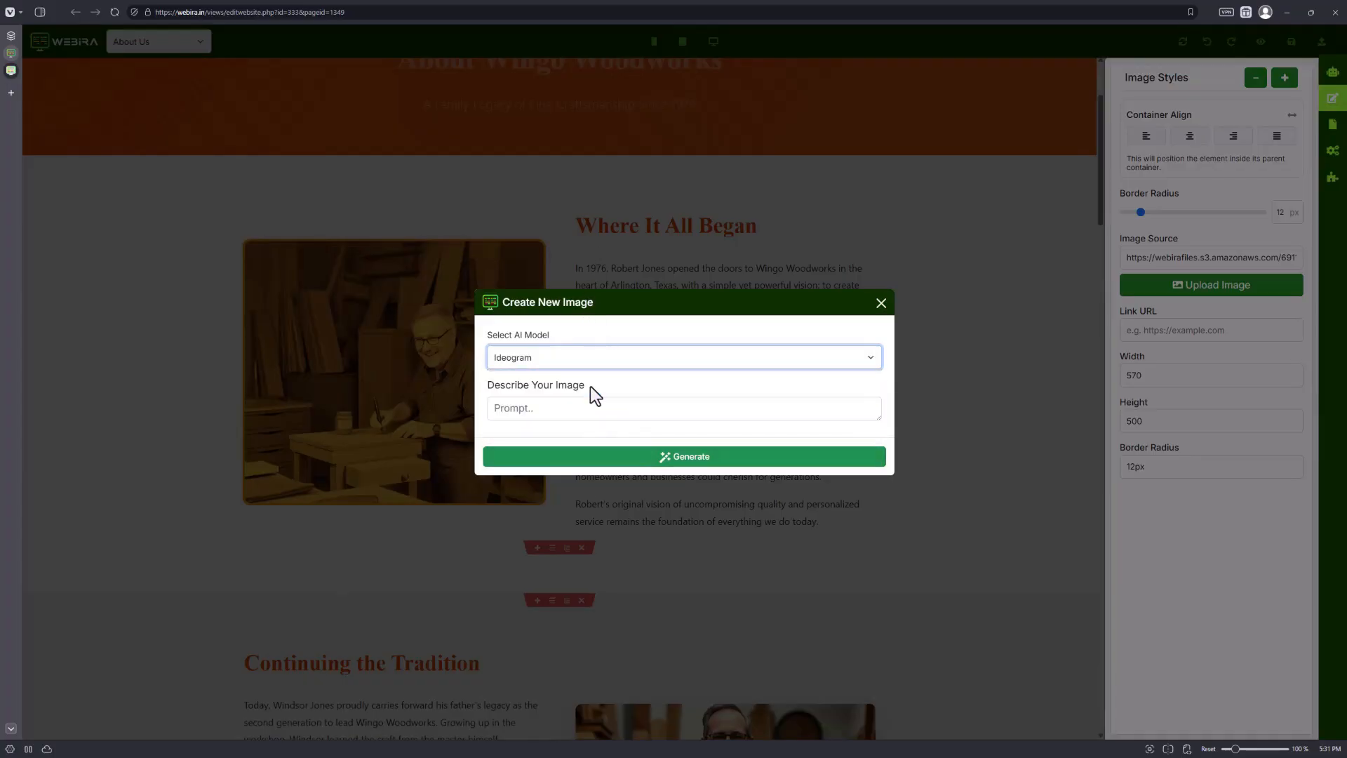
Generate the image from "Create a realistic of a 65 year old man in his carpentry workshop. He's making a fine oak table.".
click(547, 413)
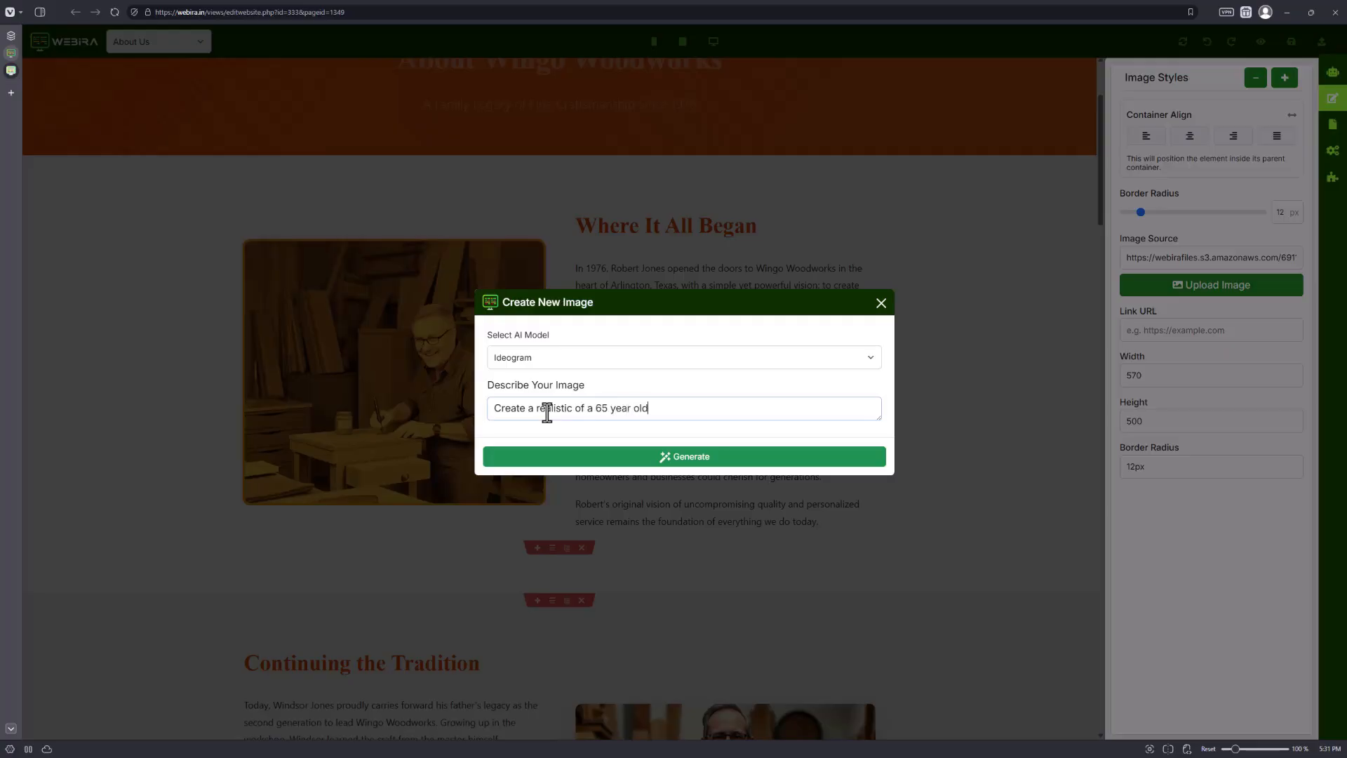
text(man in his carpentry workshop. He's making a)
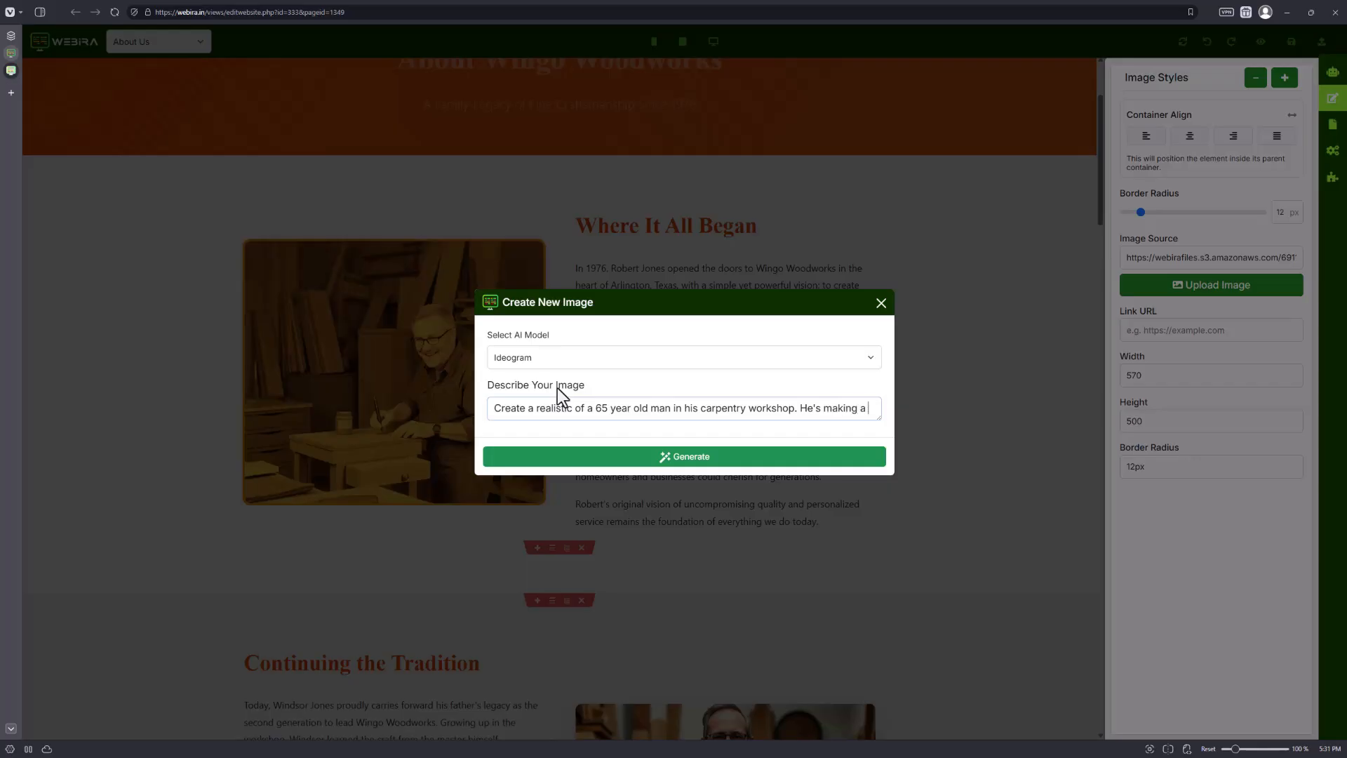
text( fine sea)
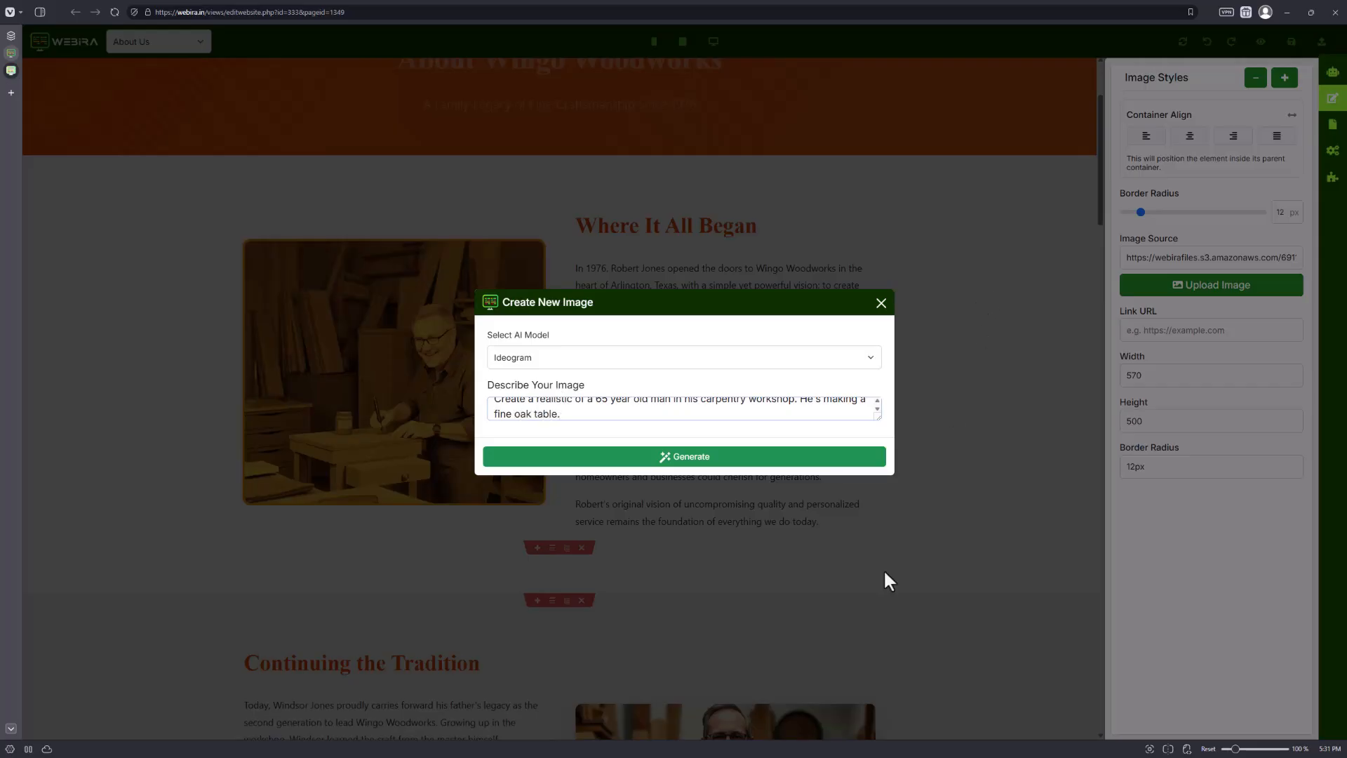
click(731, 458)
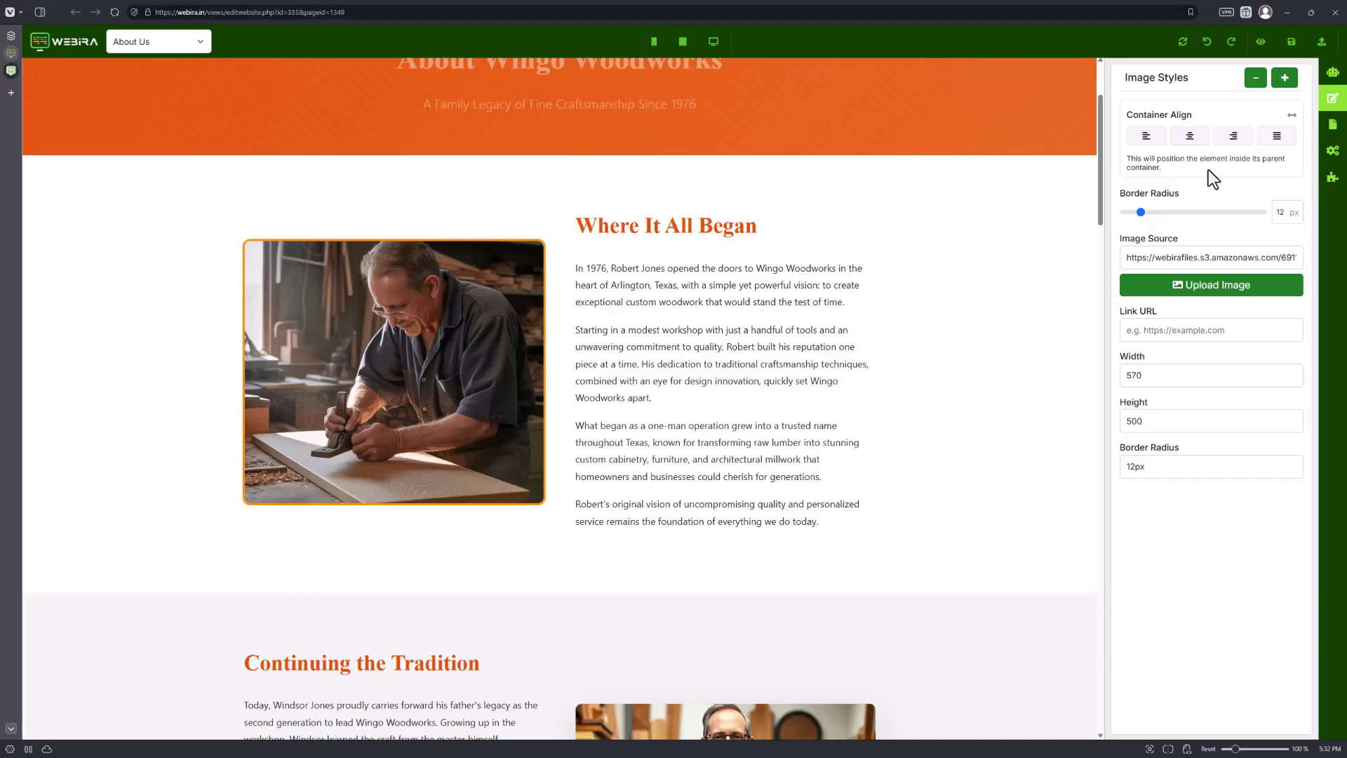
Select the inner container holding the whole Master Craftsmen section and open the AI Assistant for it.
scroll(722, 367, down, 15)
scroll(582, 429, down, 10)
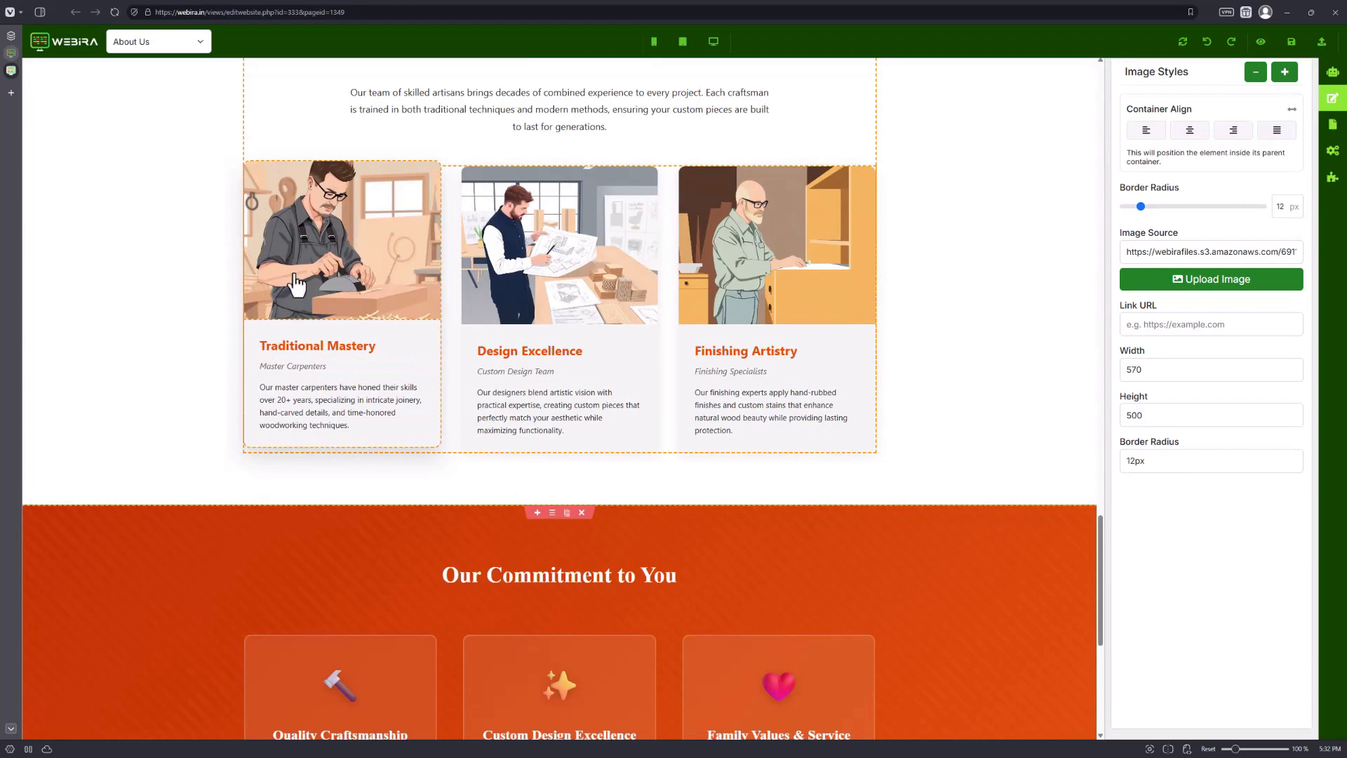
scroll(686, 427, up, 3)
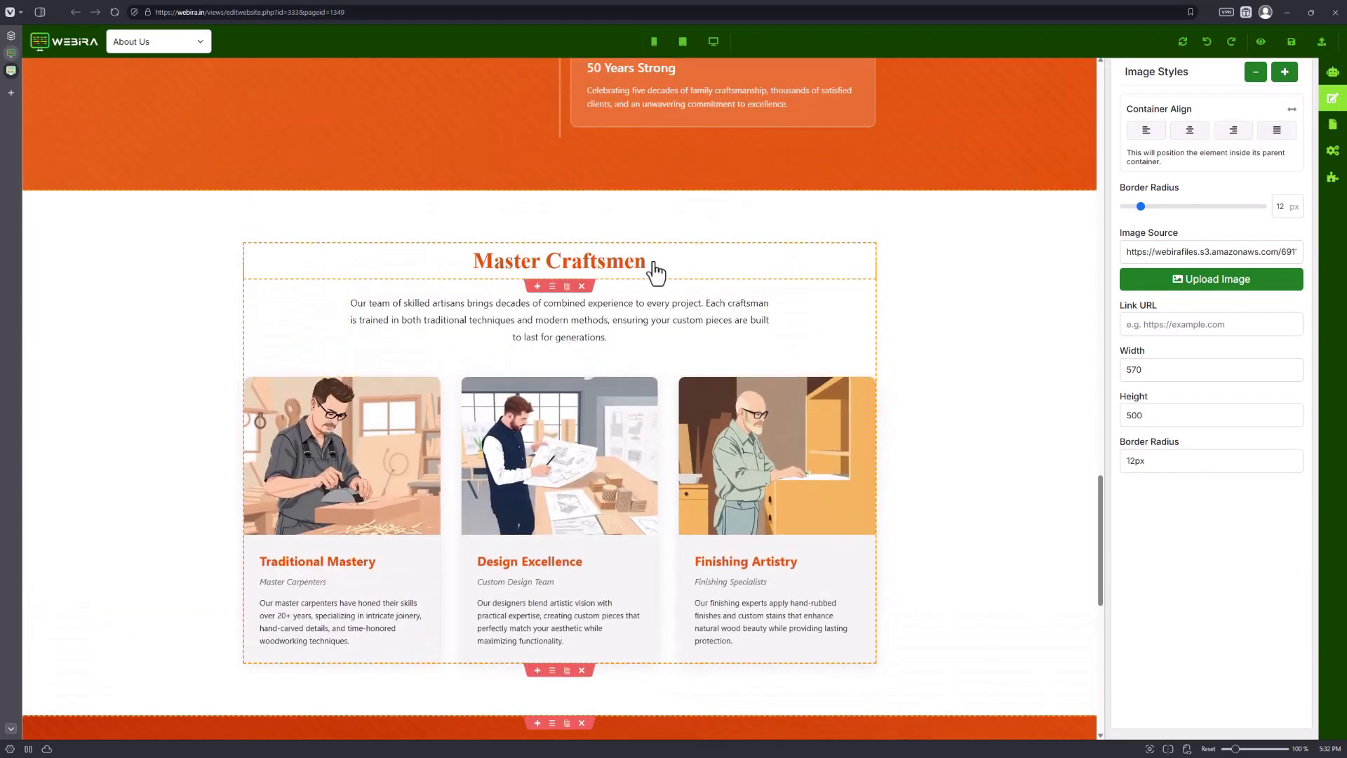
click(878, 335)
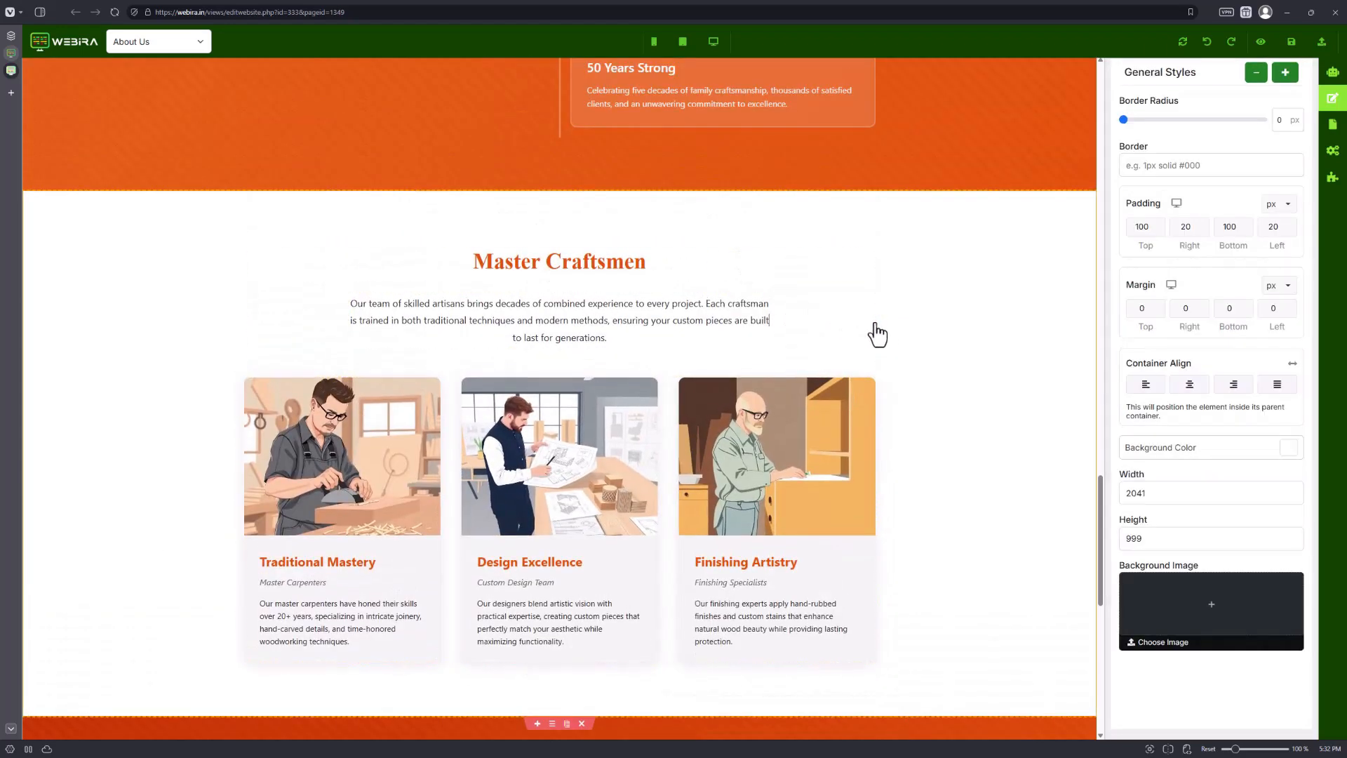
click(875, 334)
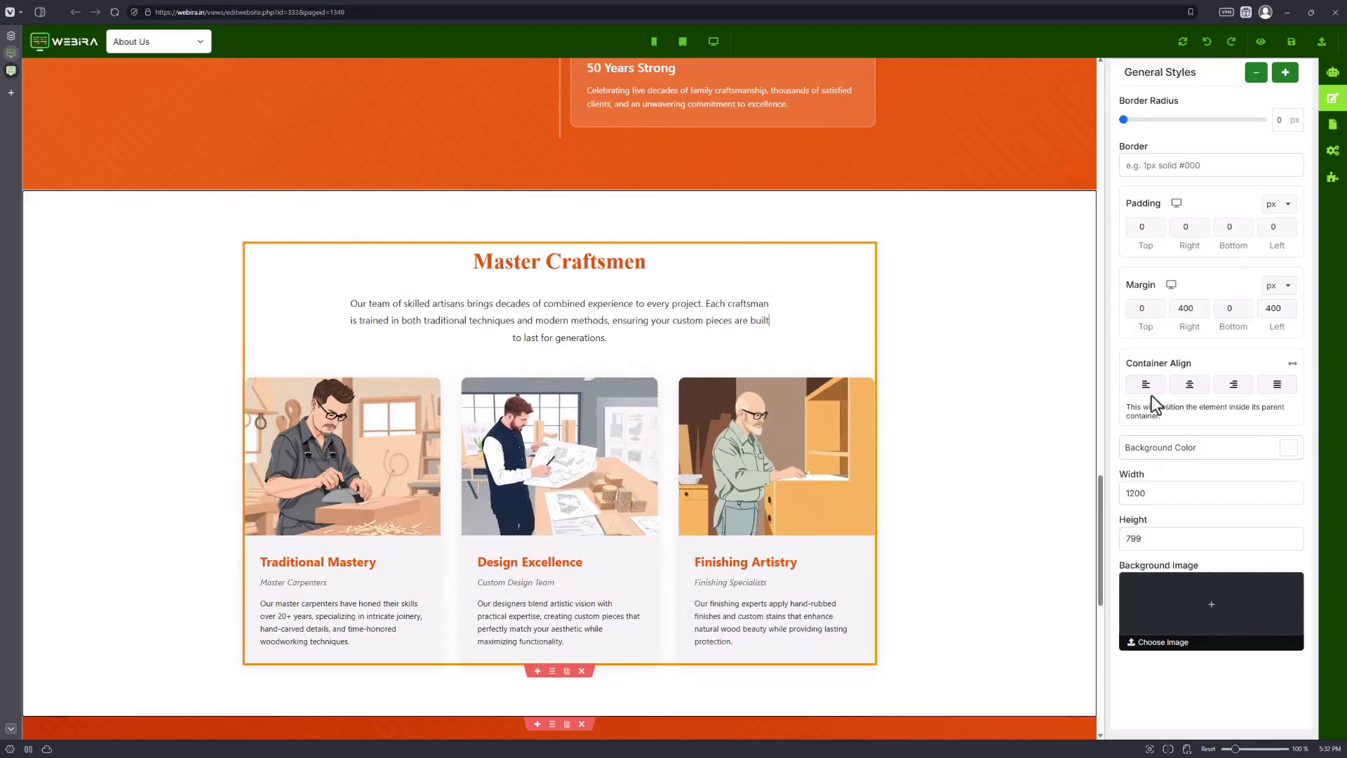
click(1332, 72)
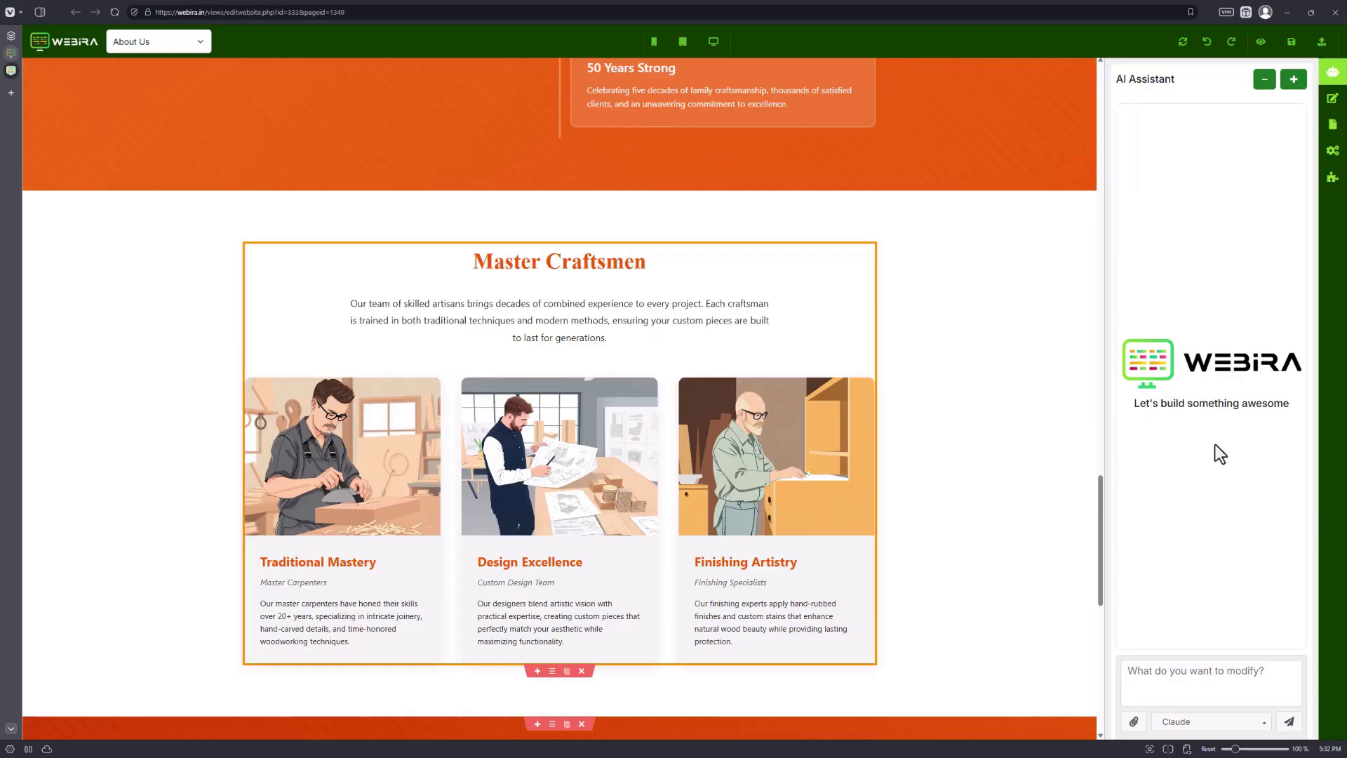
Enter a request to change the contents to a section about our team members, naming a master carpenter, a 20-year veteran and a young expert.
click(1222, 675)
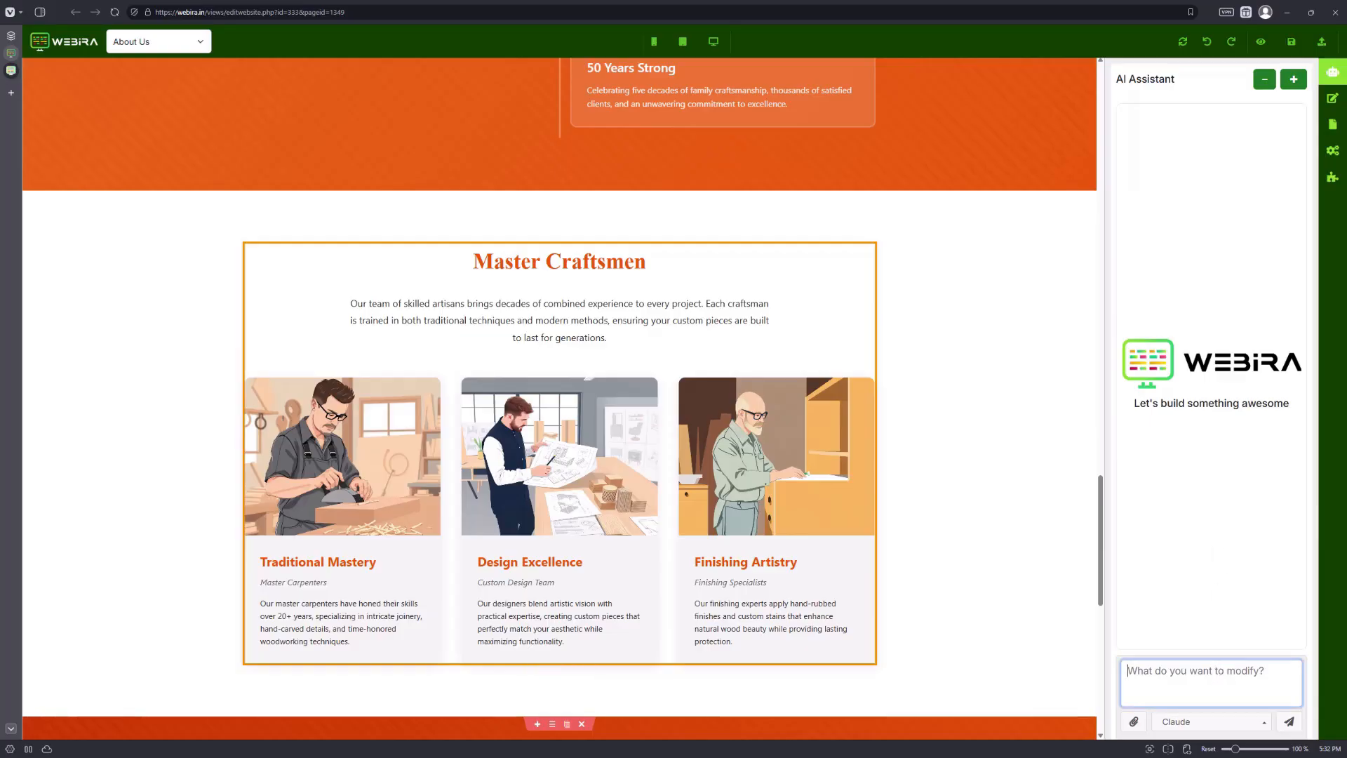
key(ctrl+v)
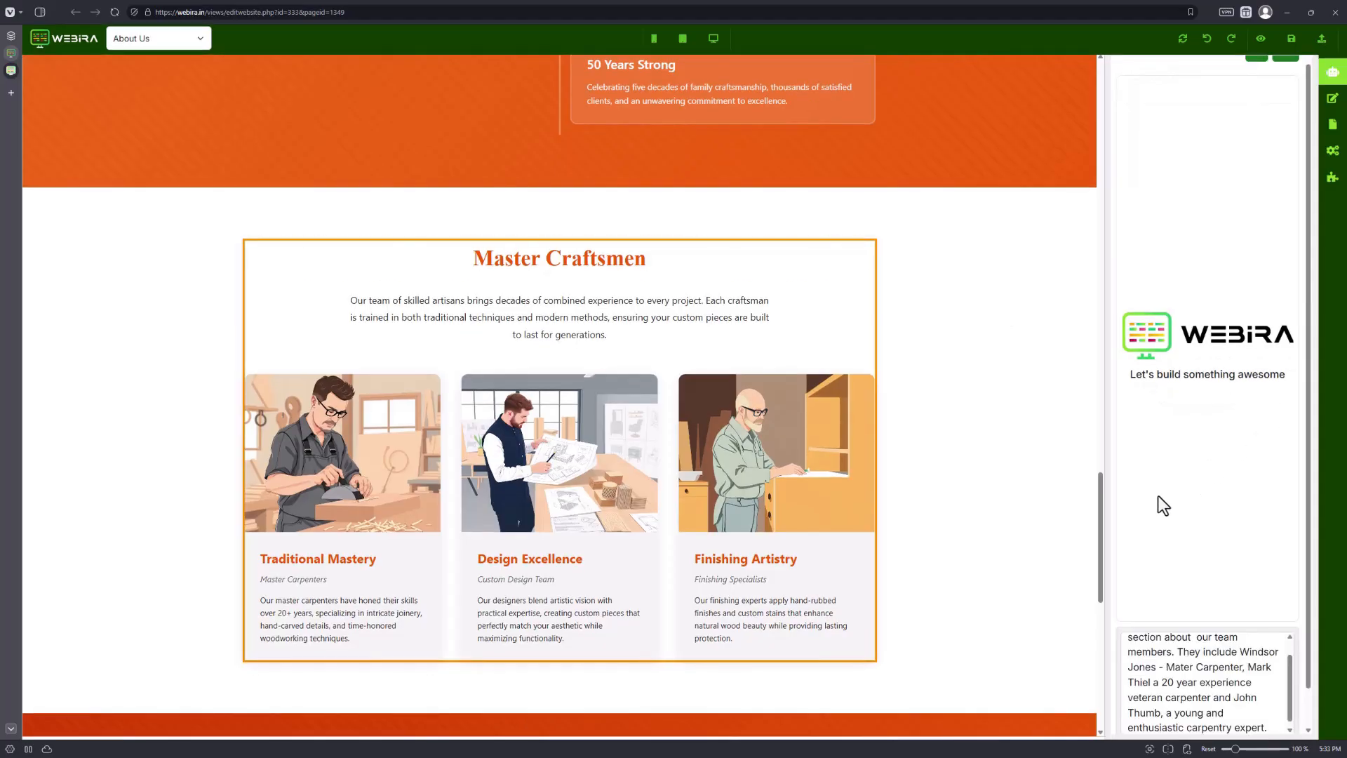
scroll(505, 271, up, 1)
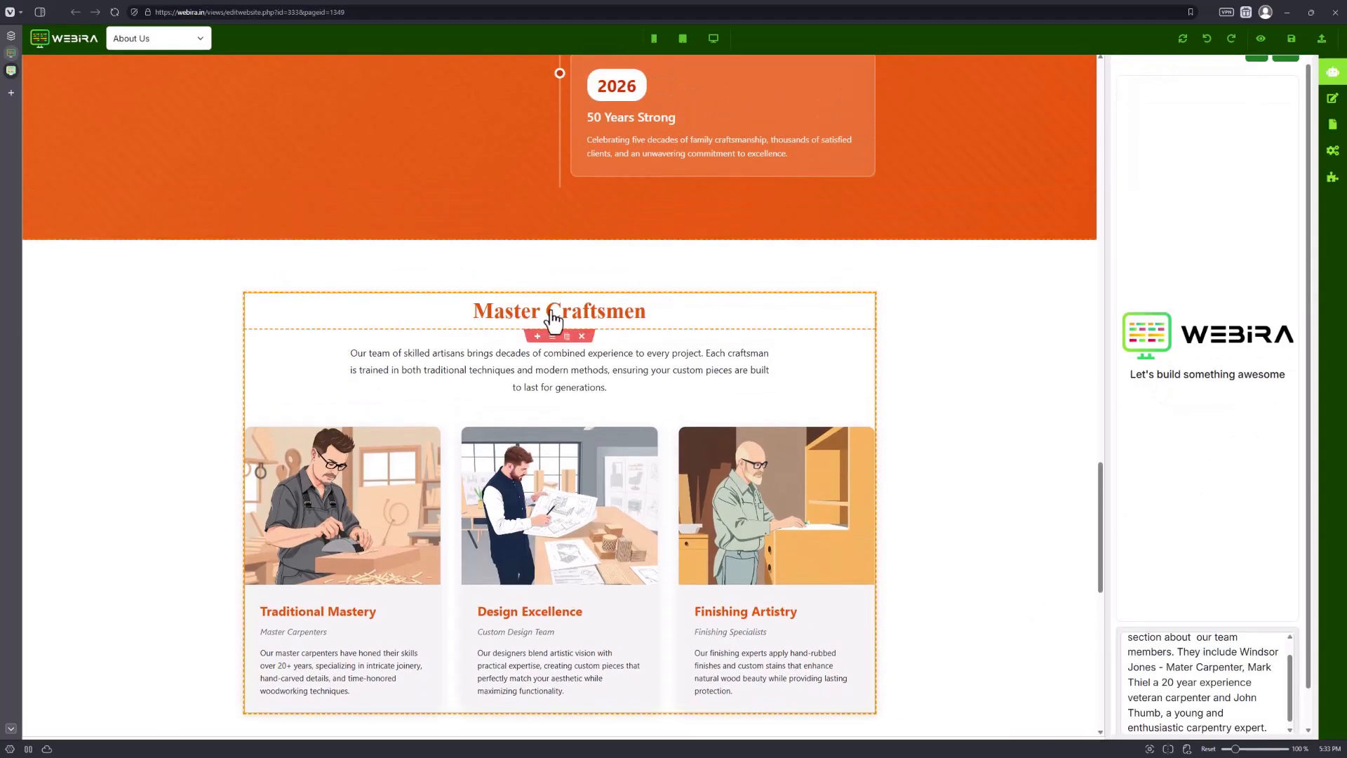
drag(1290, 657, 1289, 649)
scroll(1296, 660, down, 1)
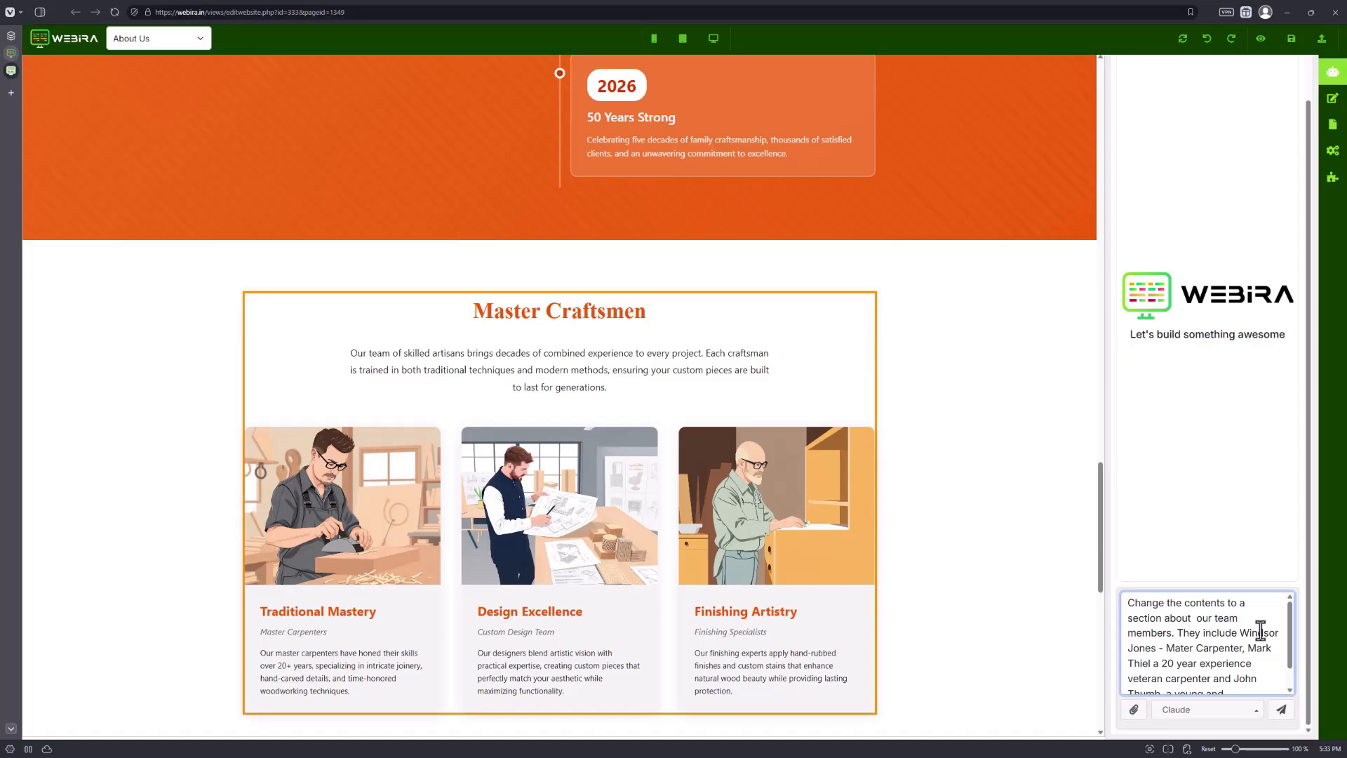
drag(1292, 637, 1291, 654)
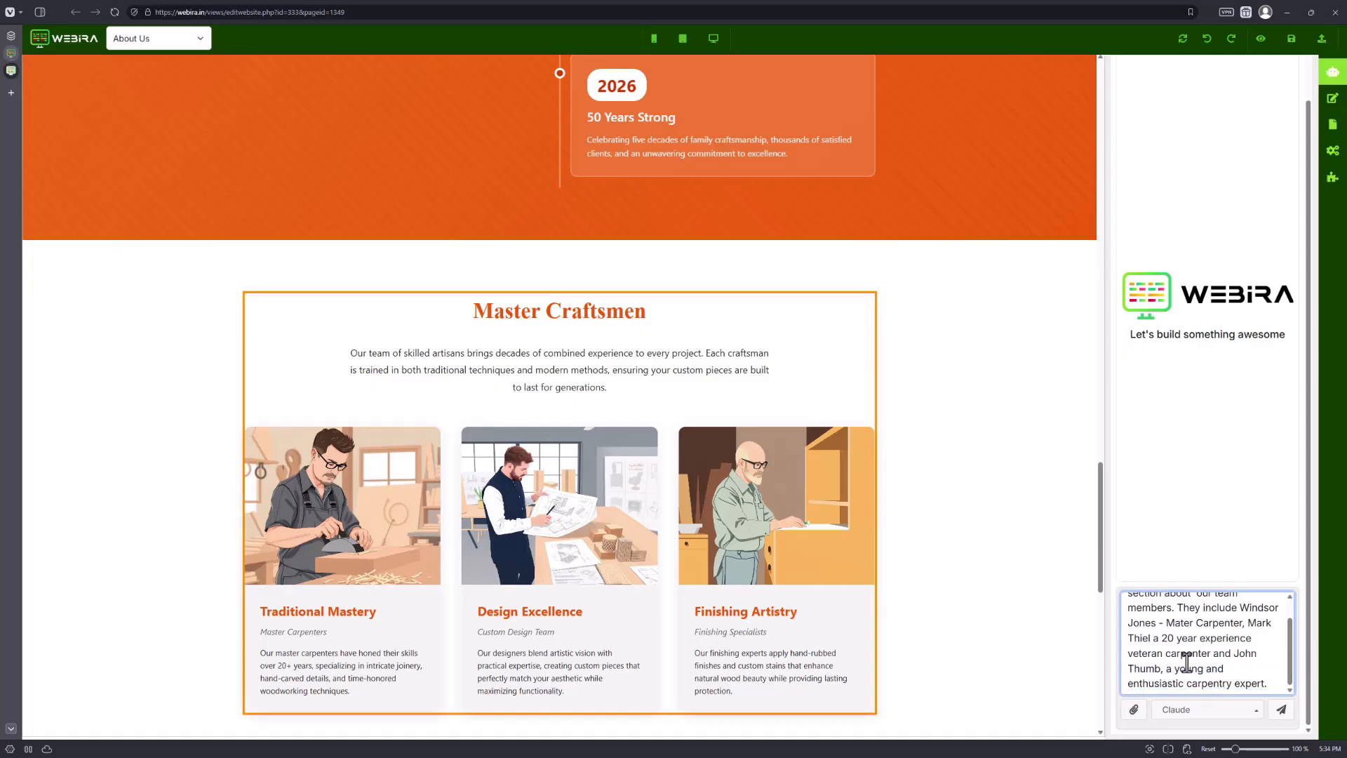
Send the team members request using the Claude model and check the regenerated section.
click(1221, 709)
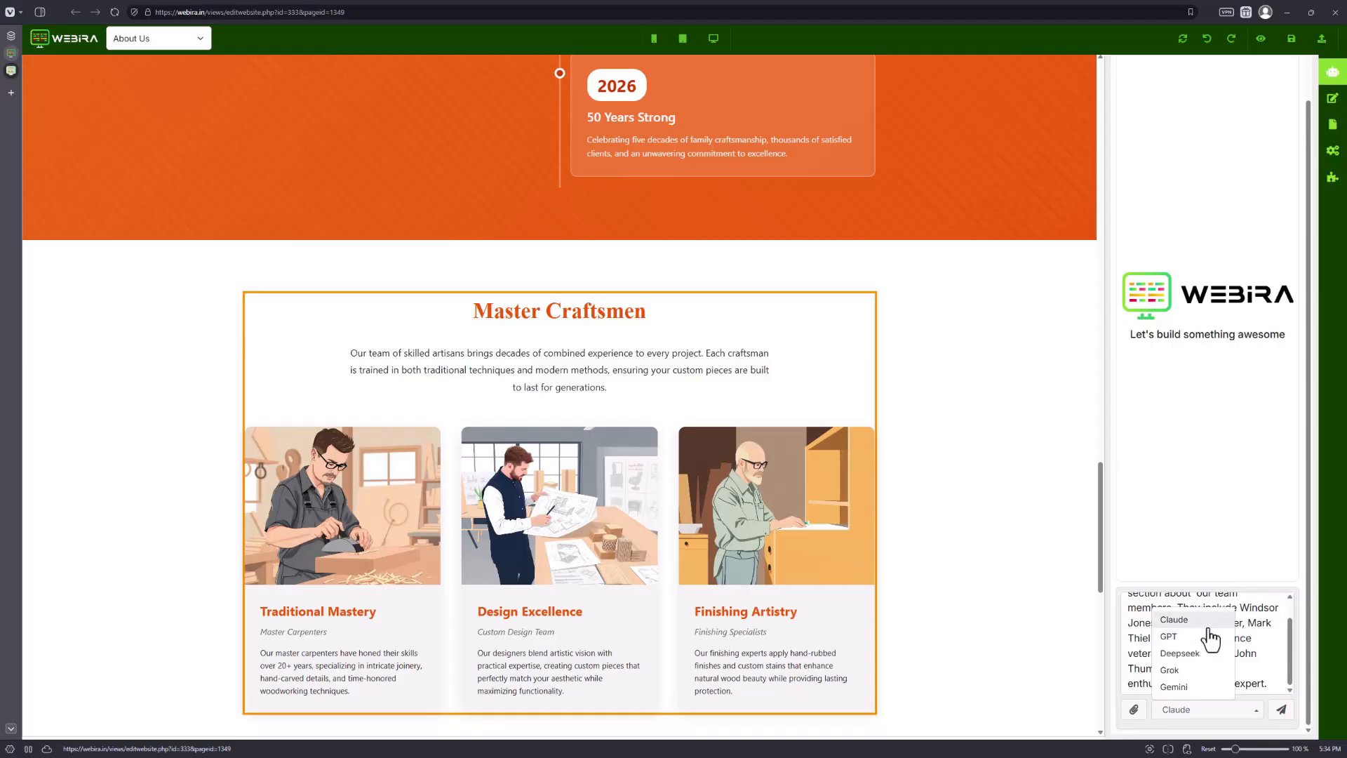
click(1263, 624)
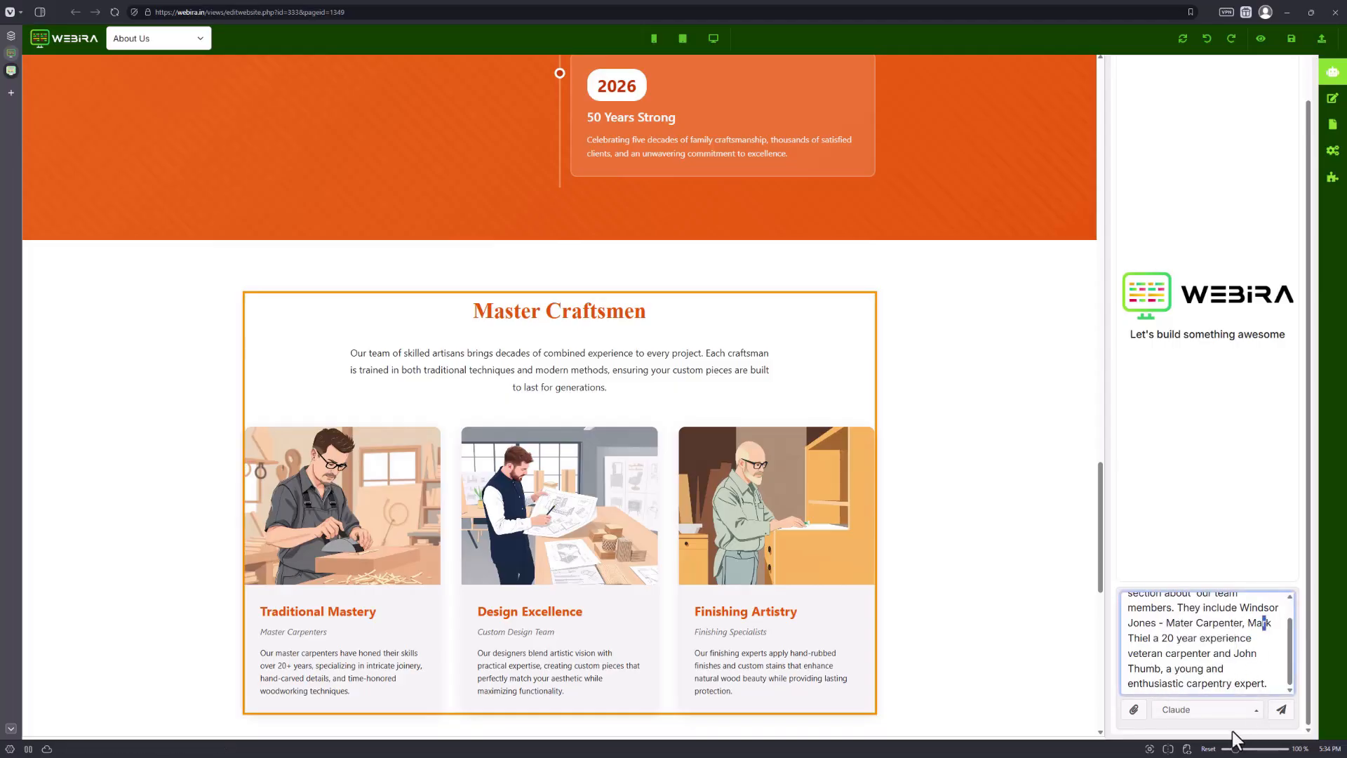
click(1282, 710)
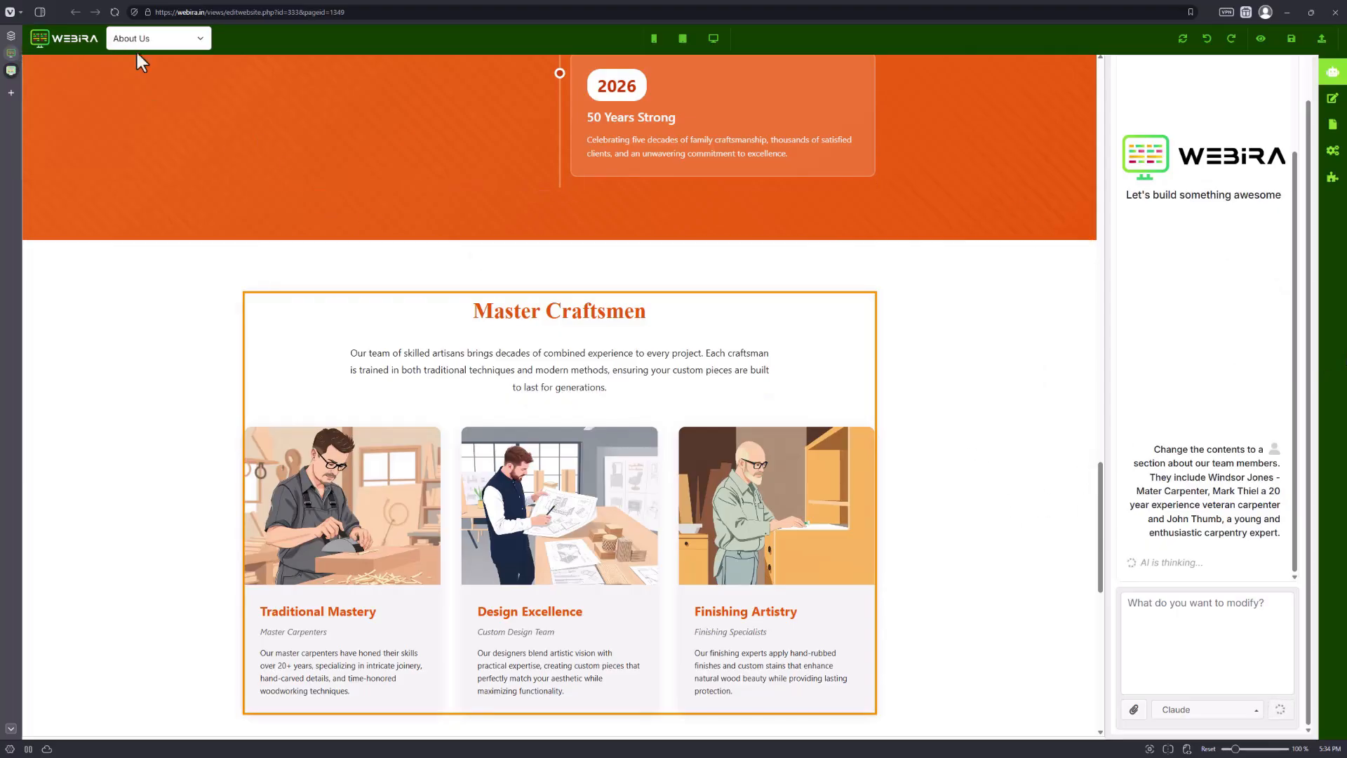
scroll(553, 457, down, 1)
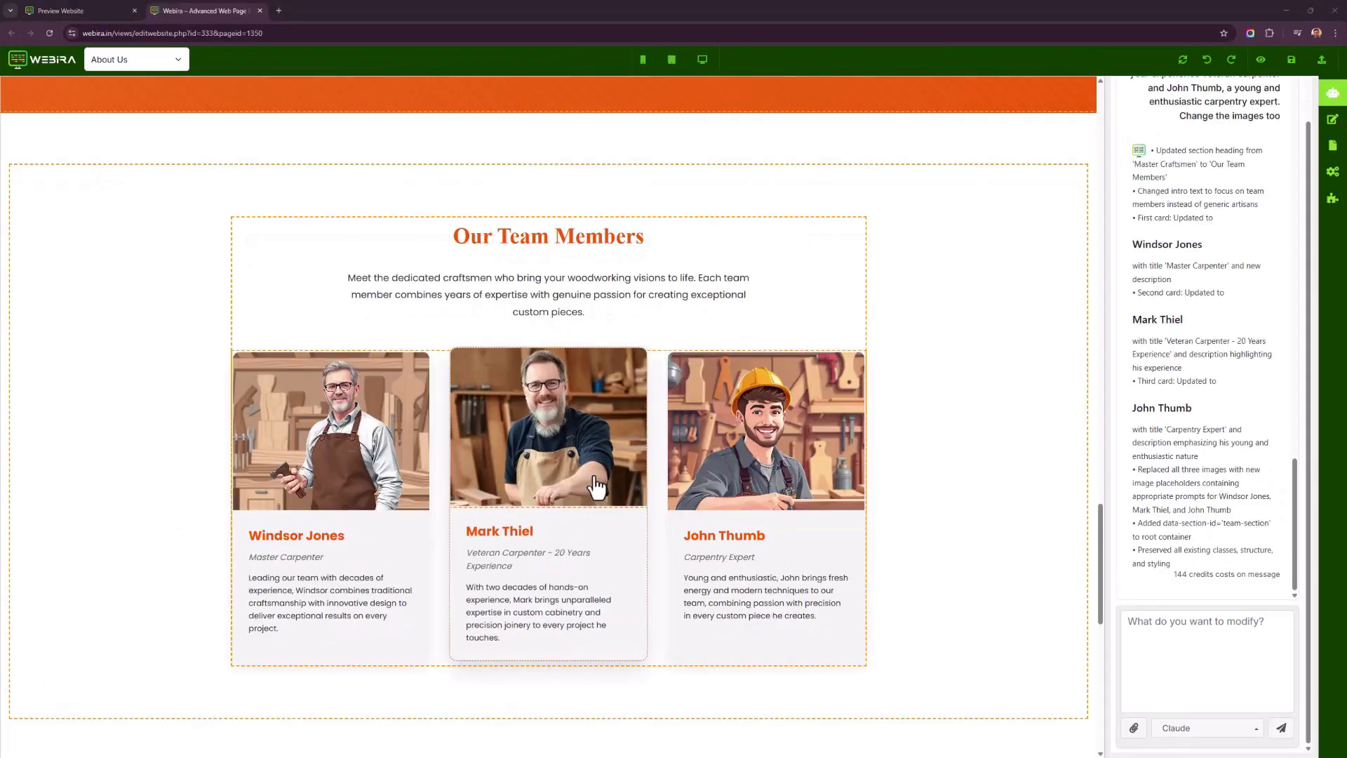
Inspect the intro text and the images, titles and descriptions of the three cards in the Our Team Members section.
scroll(589, 481, up, 5)
scroll(590, 482, down, 5)
click(559, 291)
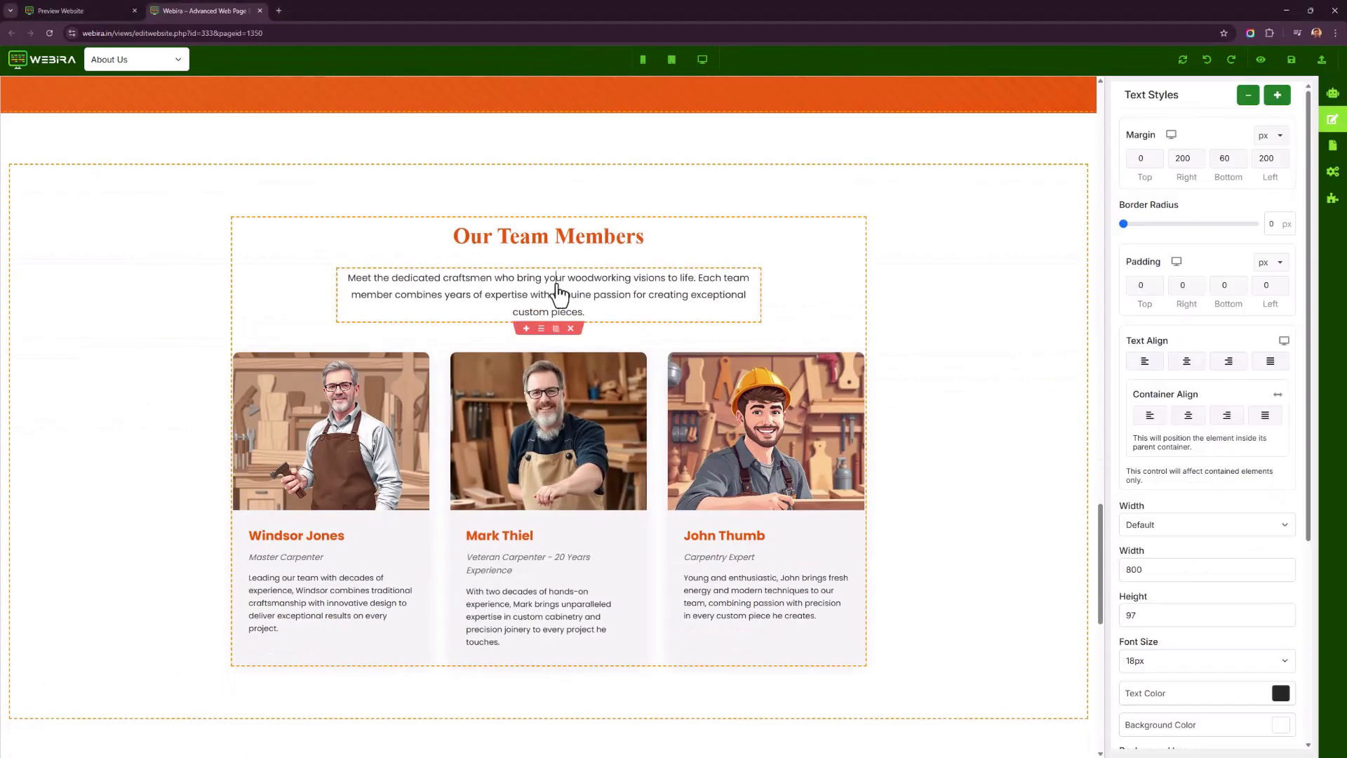
scroll(393, 450, down, 2)
click(337, 453)
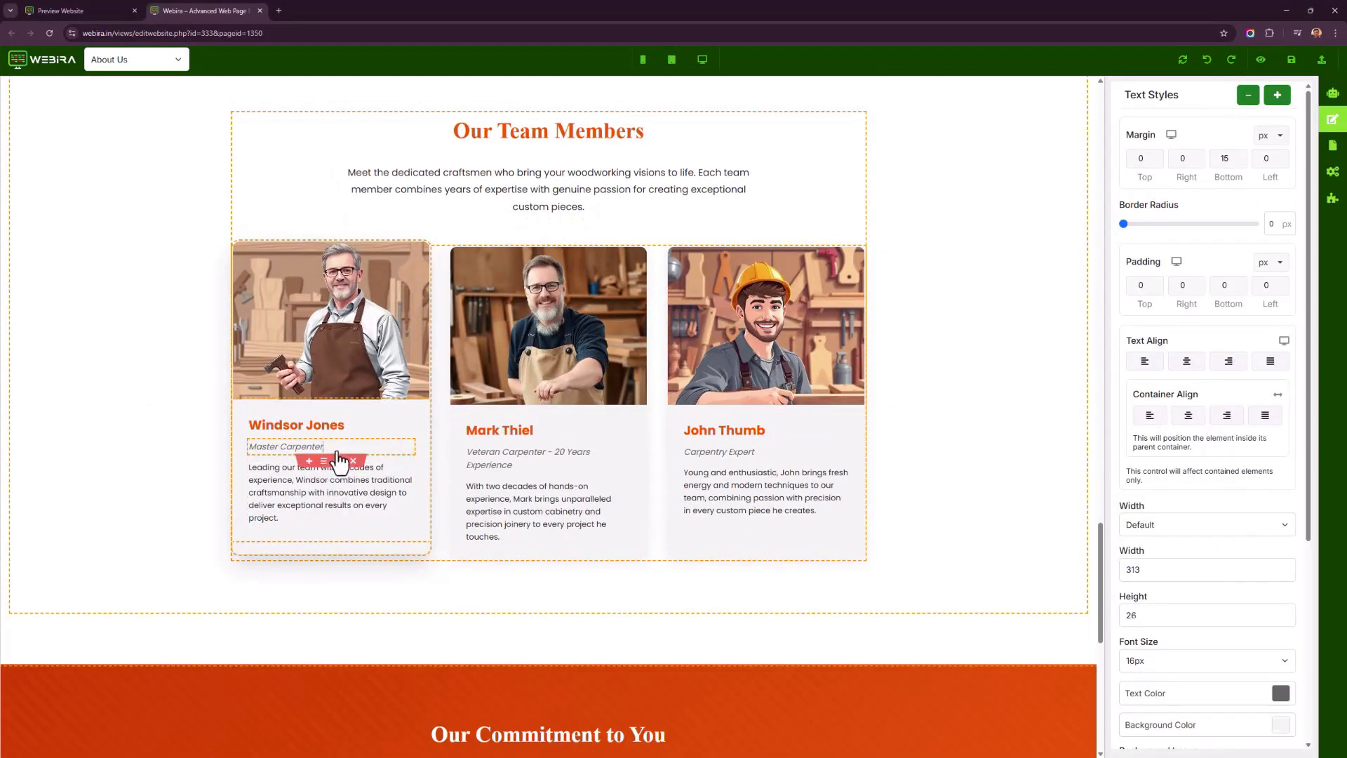
click(336, 486)
click(555, 379)
click(548, 463)
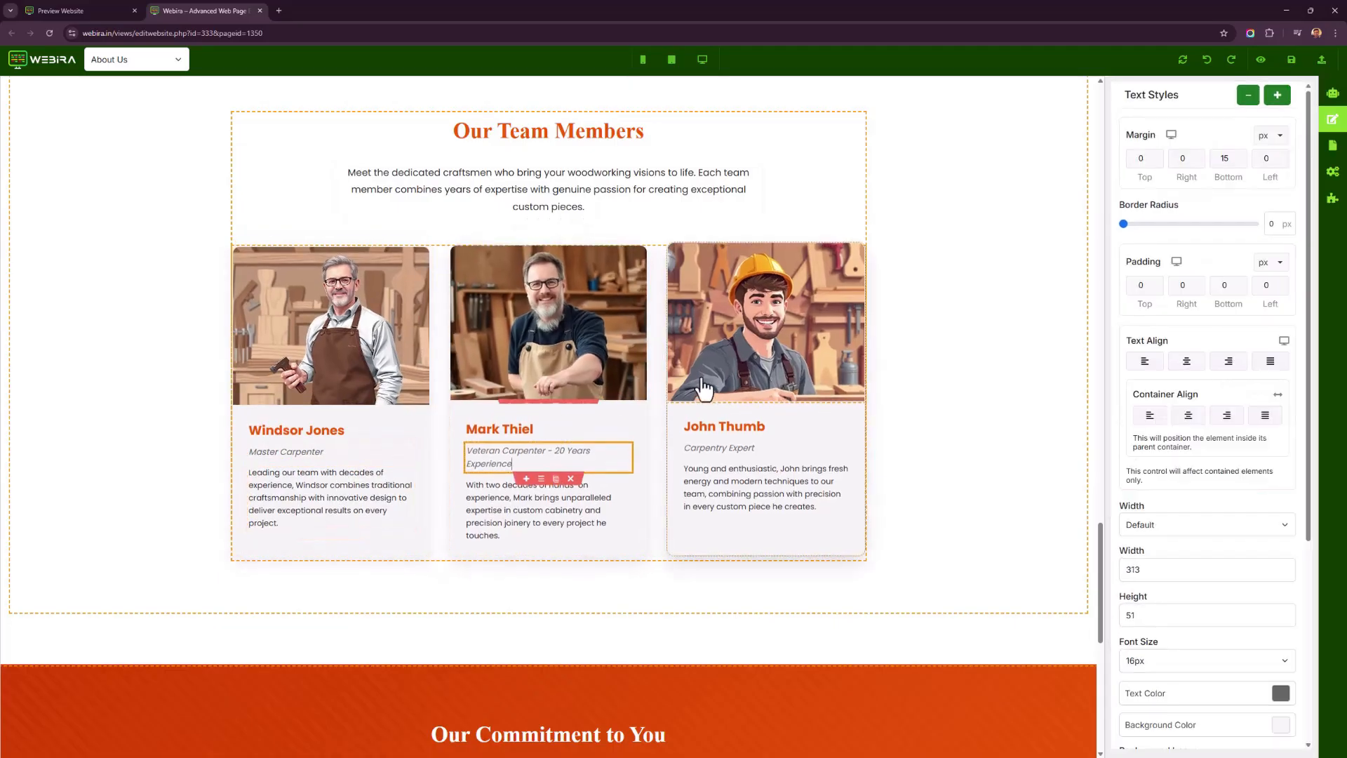
click(704, 389)
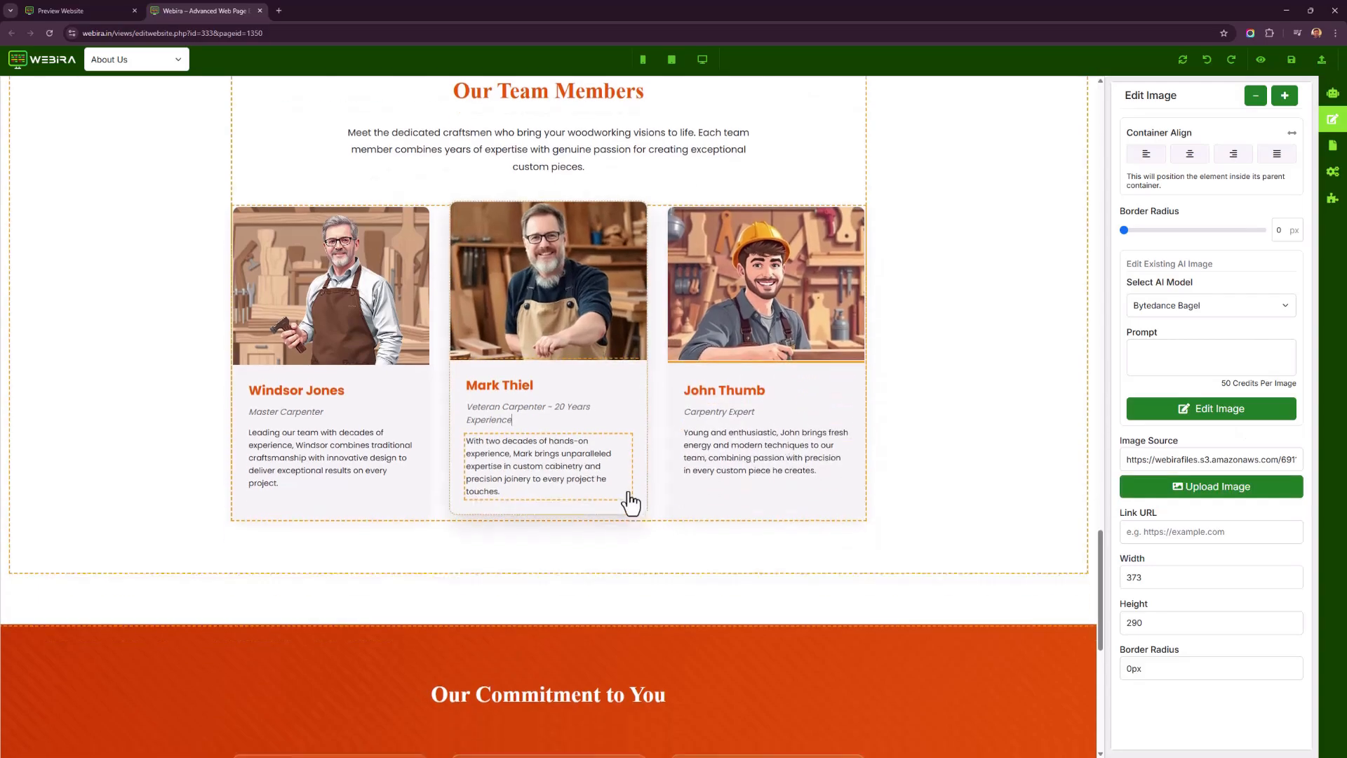
scroll(632, 502, down, 5)
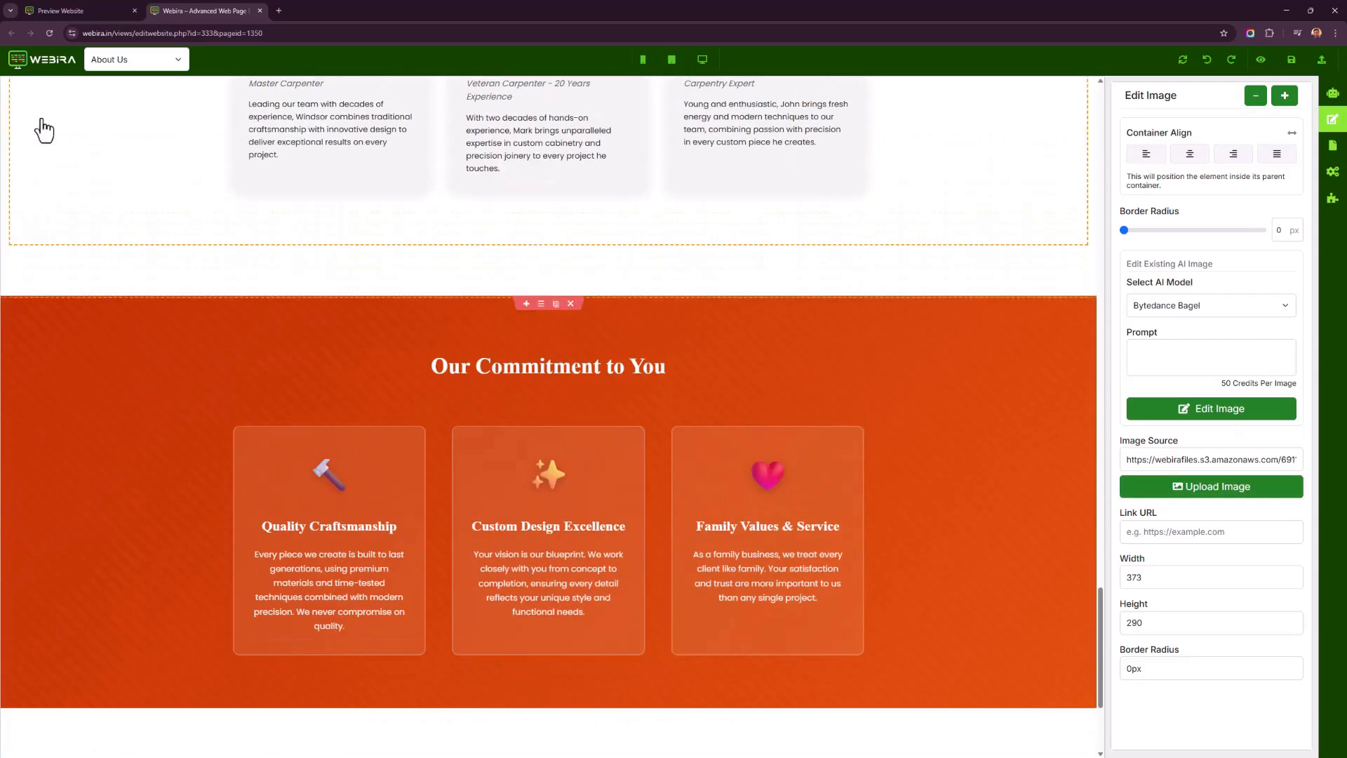
Open the Custom Furniture page in the editor and review its process steps and Custom Cabinets & Storage Solutions section.
click(155, 54)
click(154, 117)
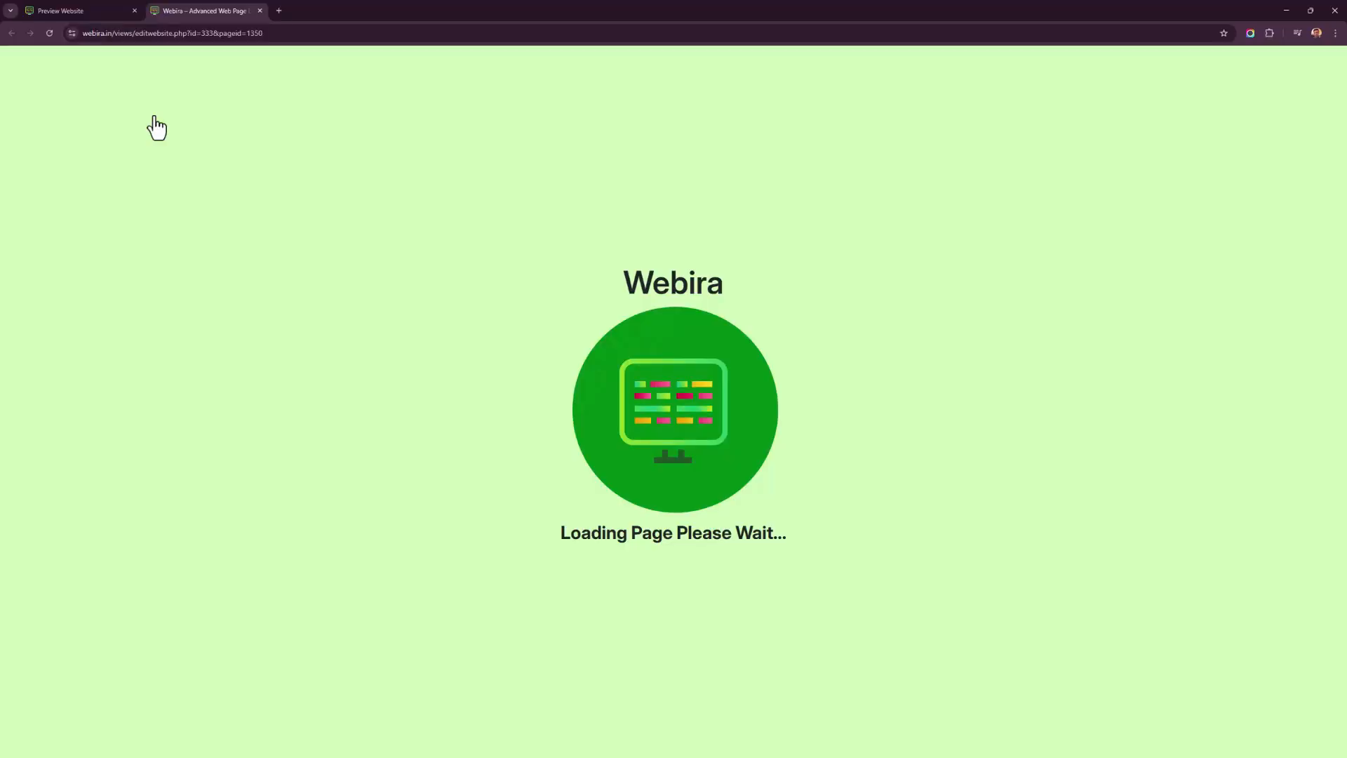
scroll(488, 404, down, 3)
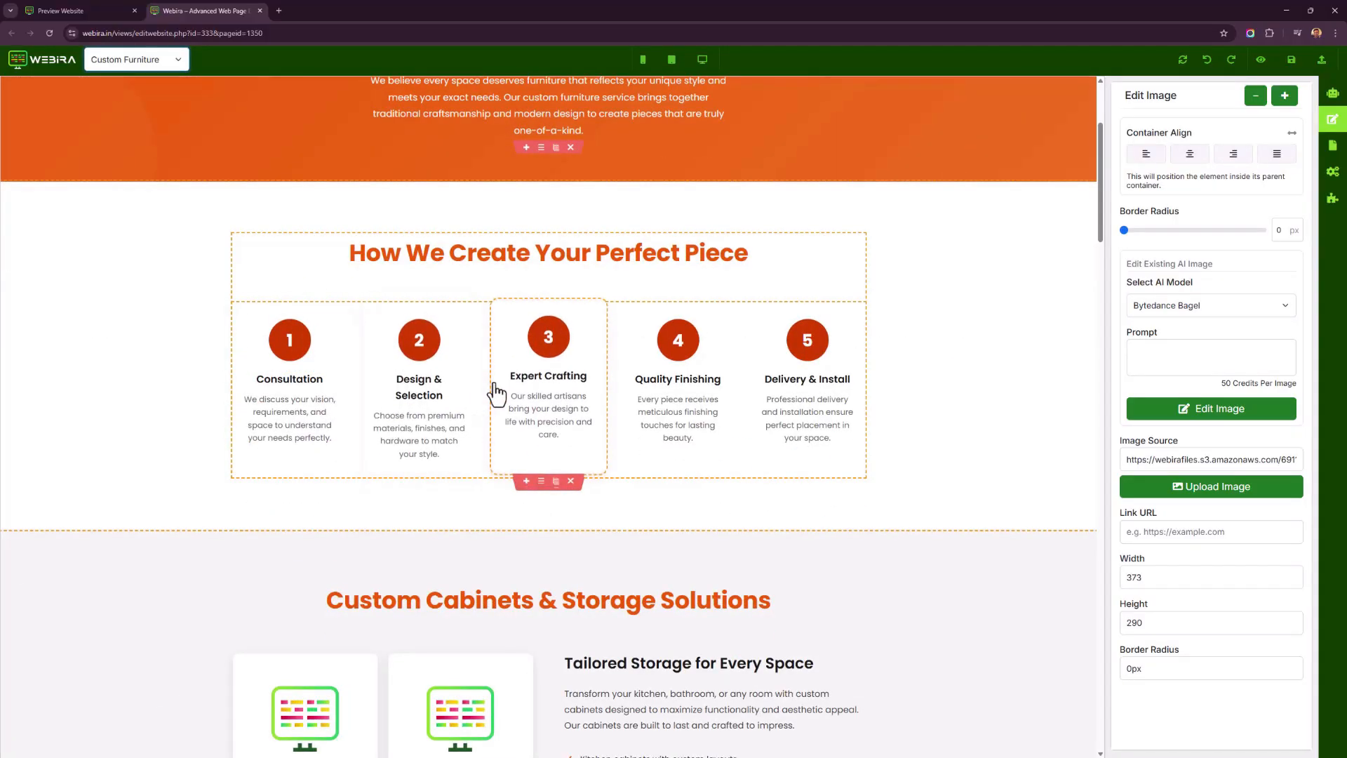
scroll(544, 399, down, 2)
scroll(558, 406, down, 2)
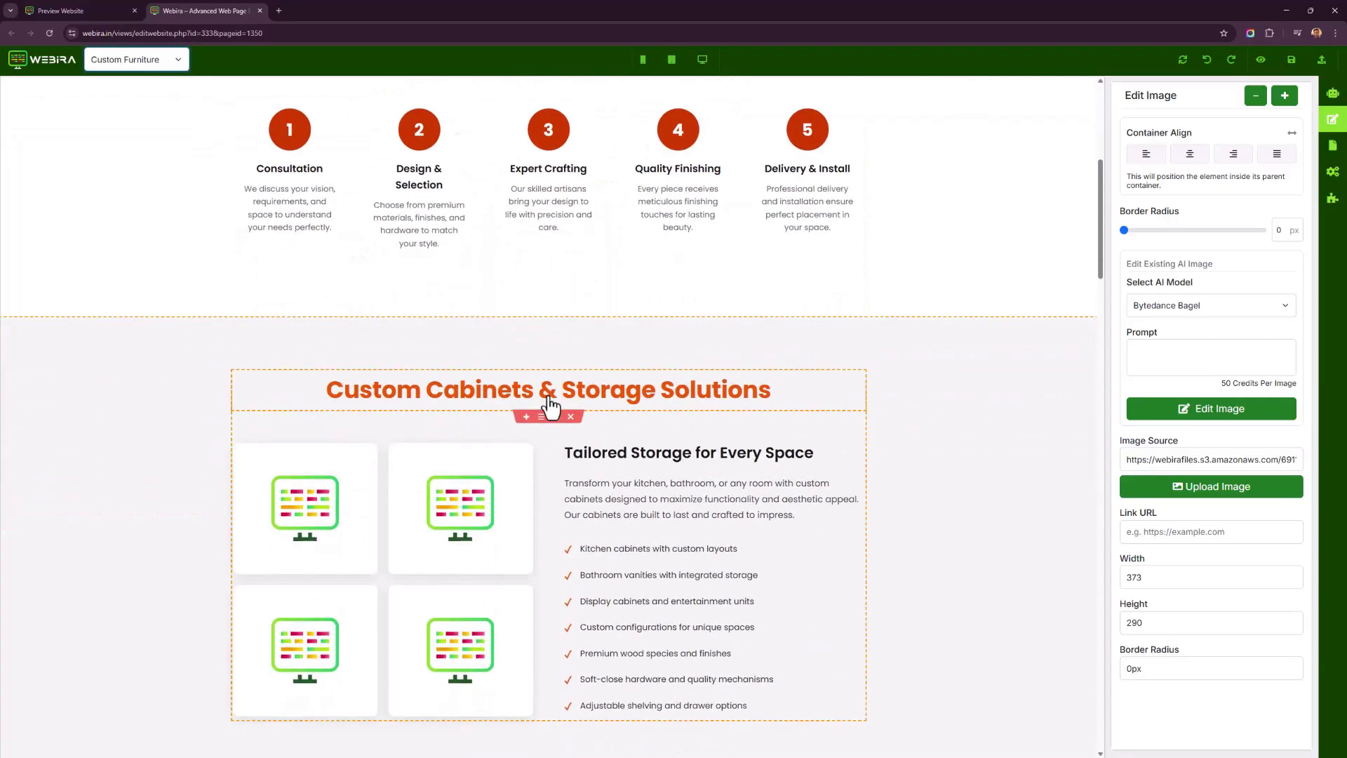
scroll(544, 413, up, 3)
scroll(604, 414, down, 4)
scroll(600, 384, down, 2)
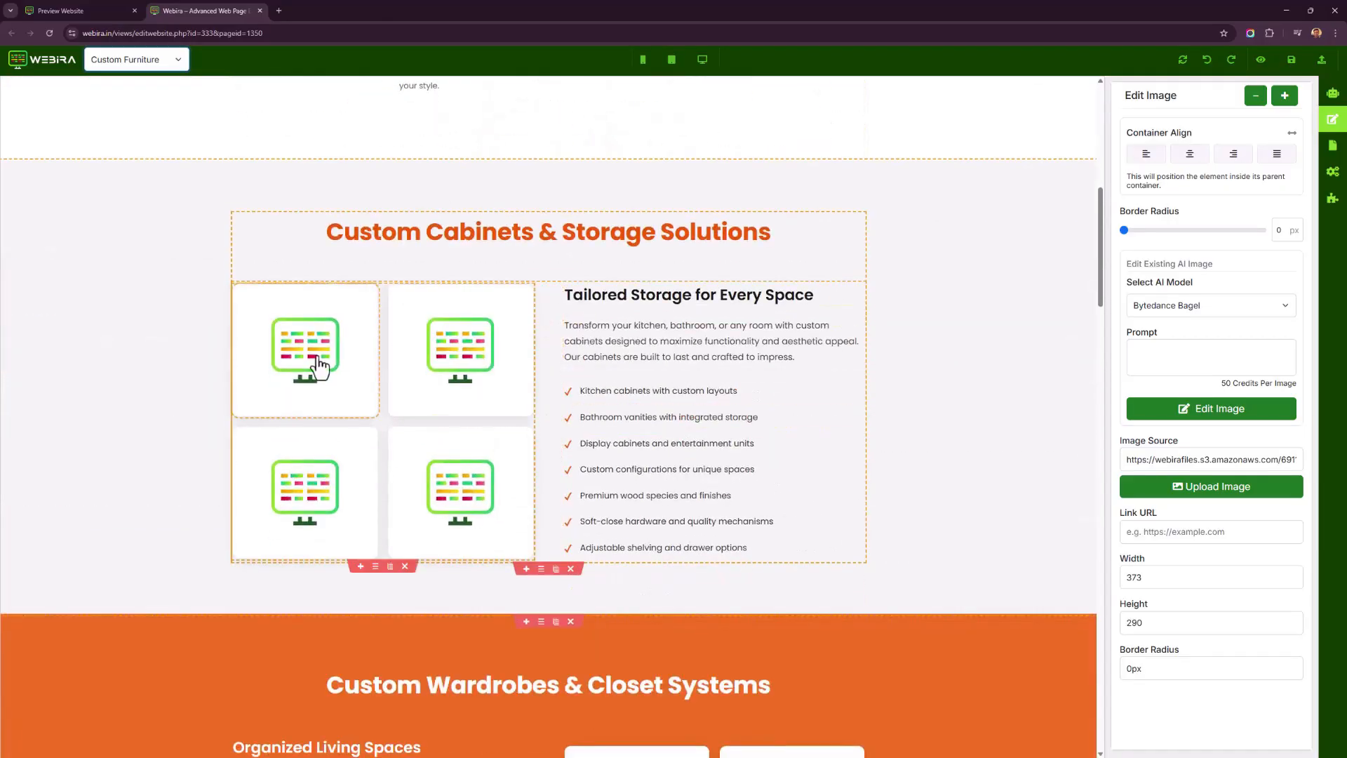
Review the Custom Furniture page from the wardrobes section through sofas, drawers and materials to the closing call to action.
scroll(512, 457, down, 10)
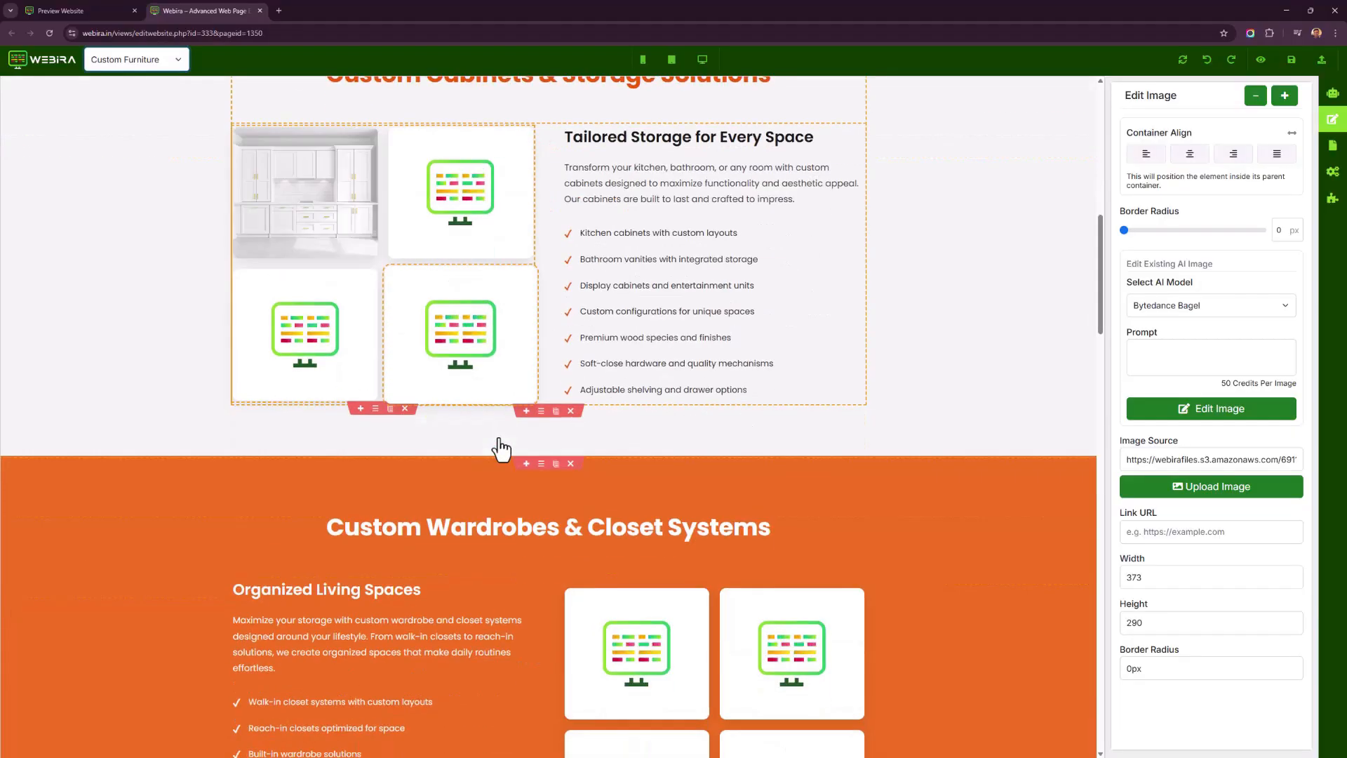
scroll(423, 424, down, 12)
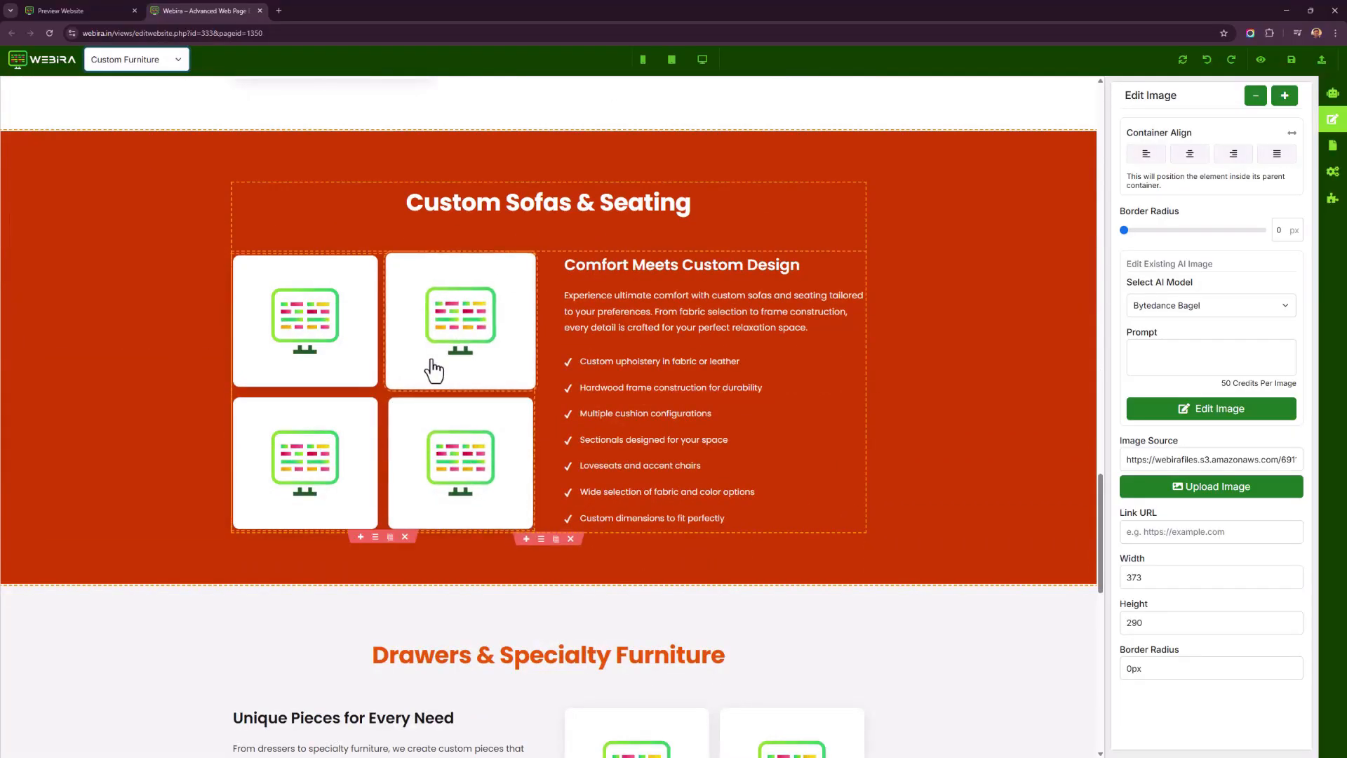
scroll(436, 370, down, 7)
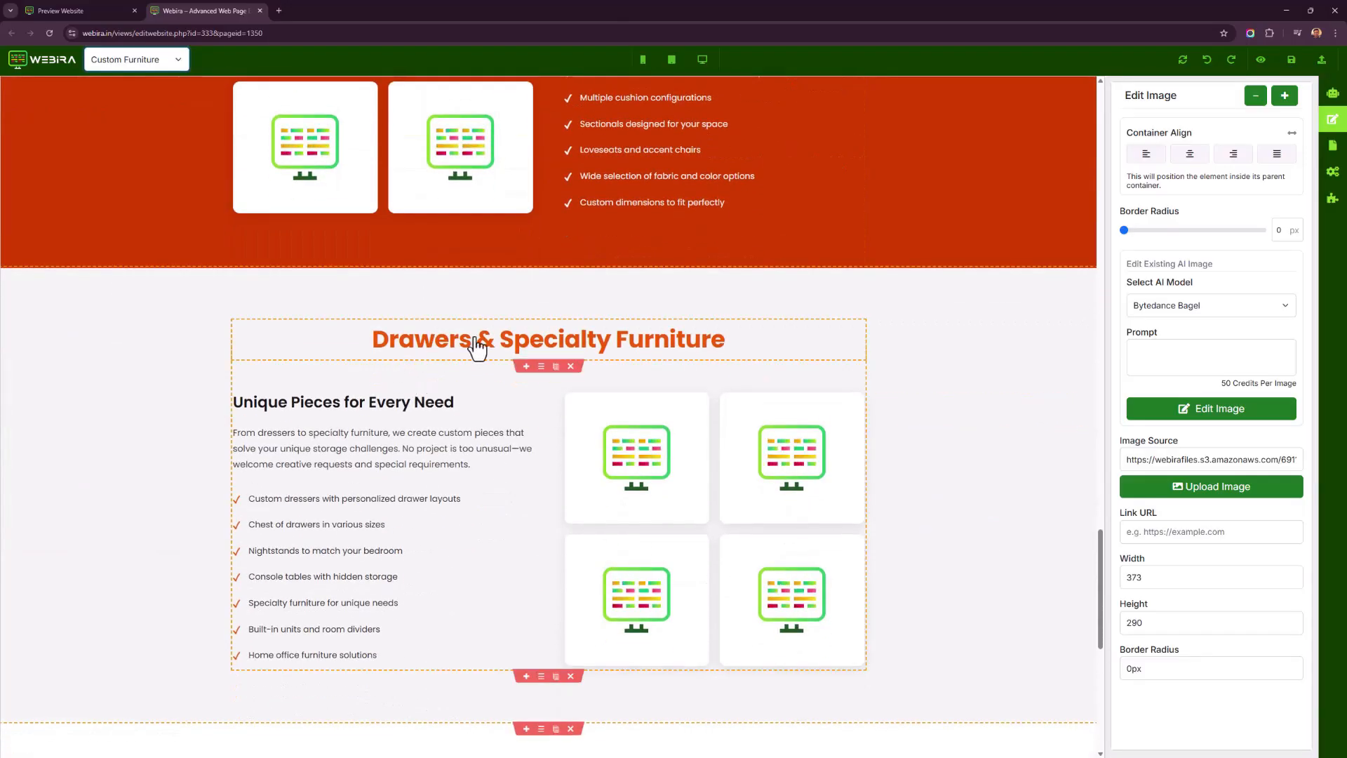
scroll(481, 391, up, 10)
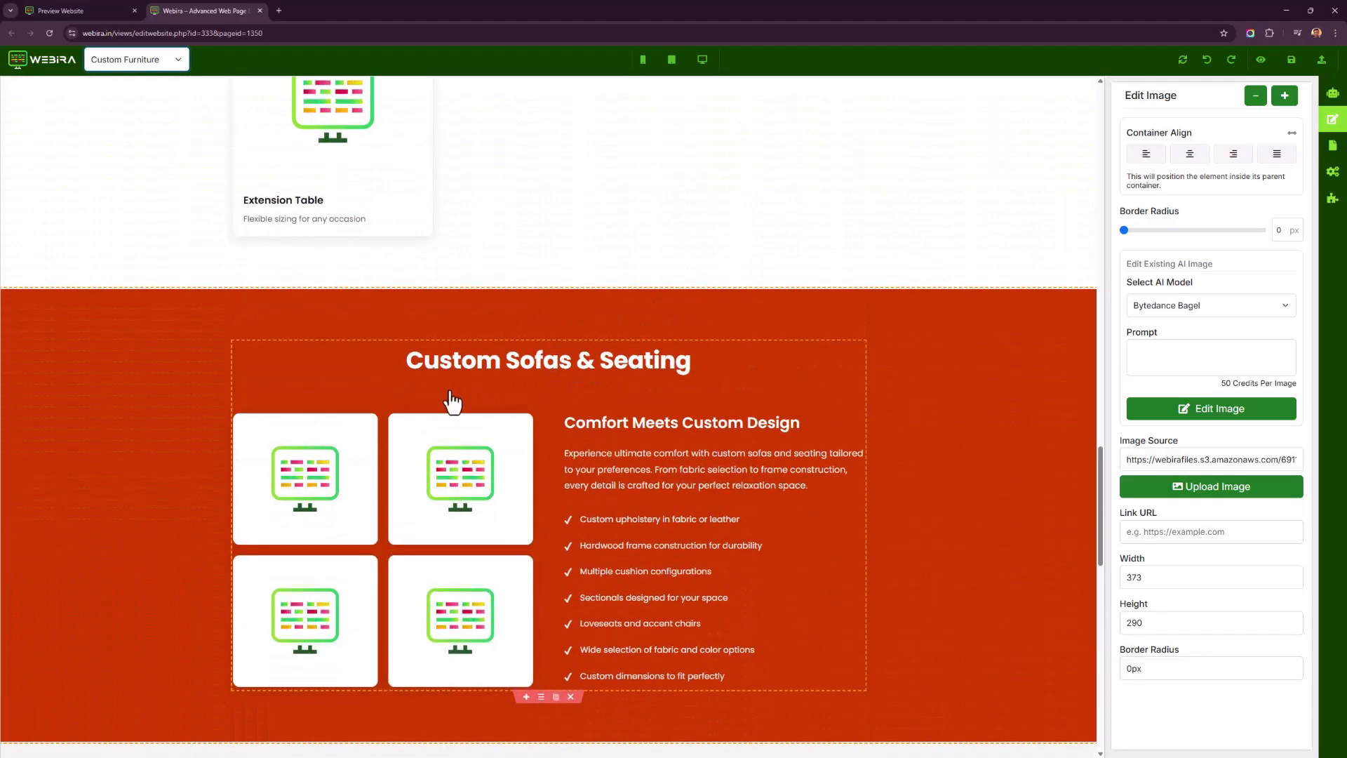
scroll(456, 396, down, 7)
scroll(474, 406, down, 6)
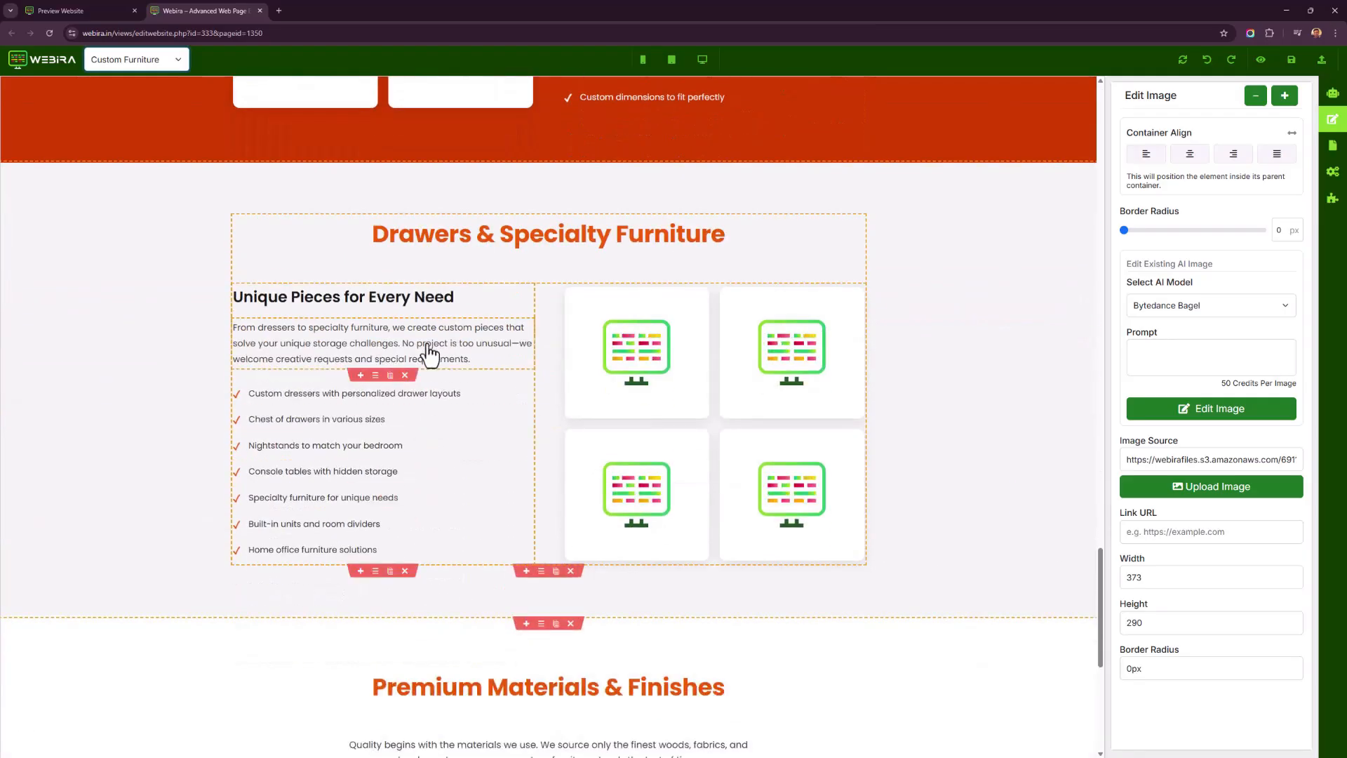
scroll(466, 415, down, 6)
scroll(560, 455, down, 4)
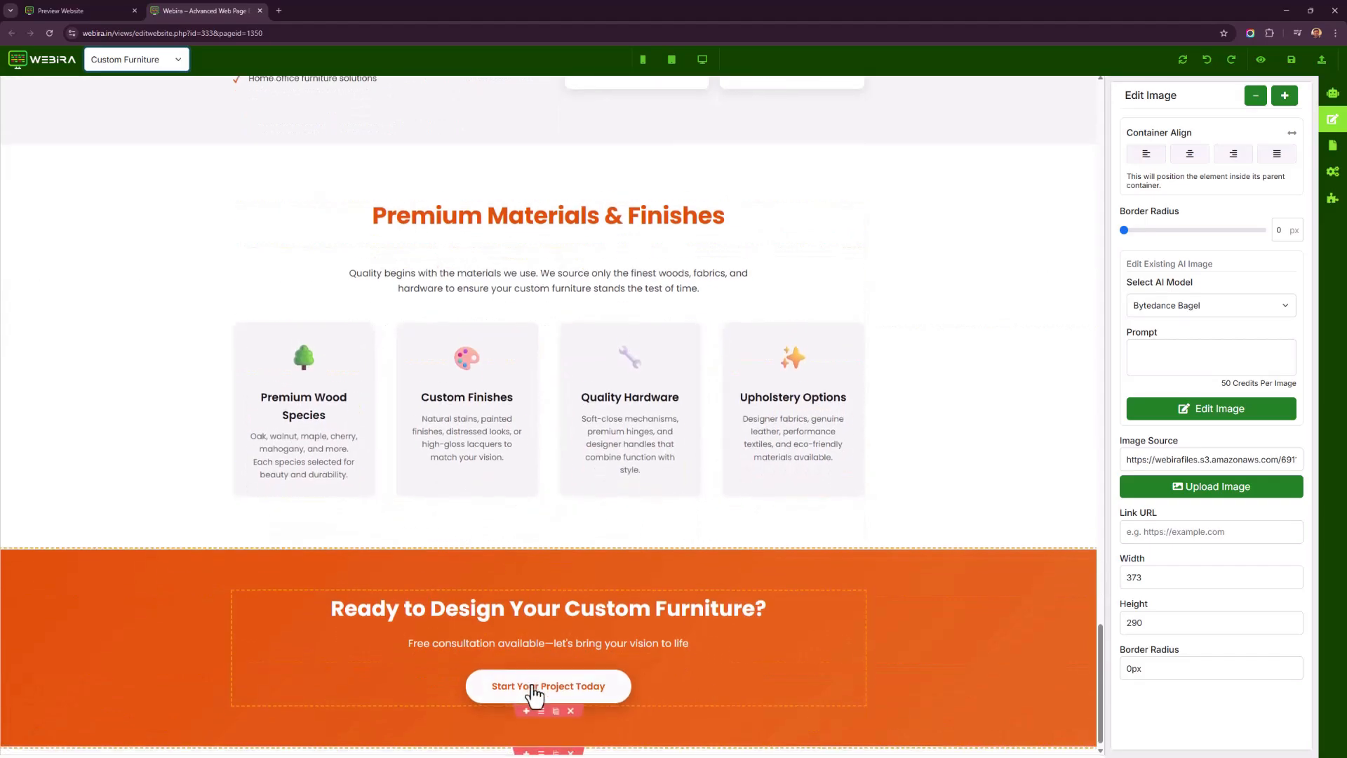
scroll(541, 673, down, 1)
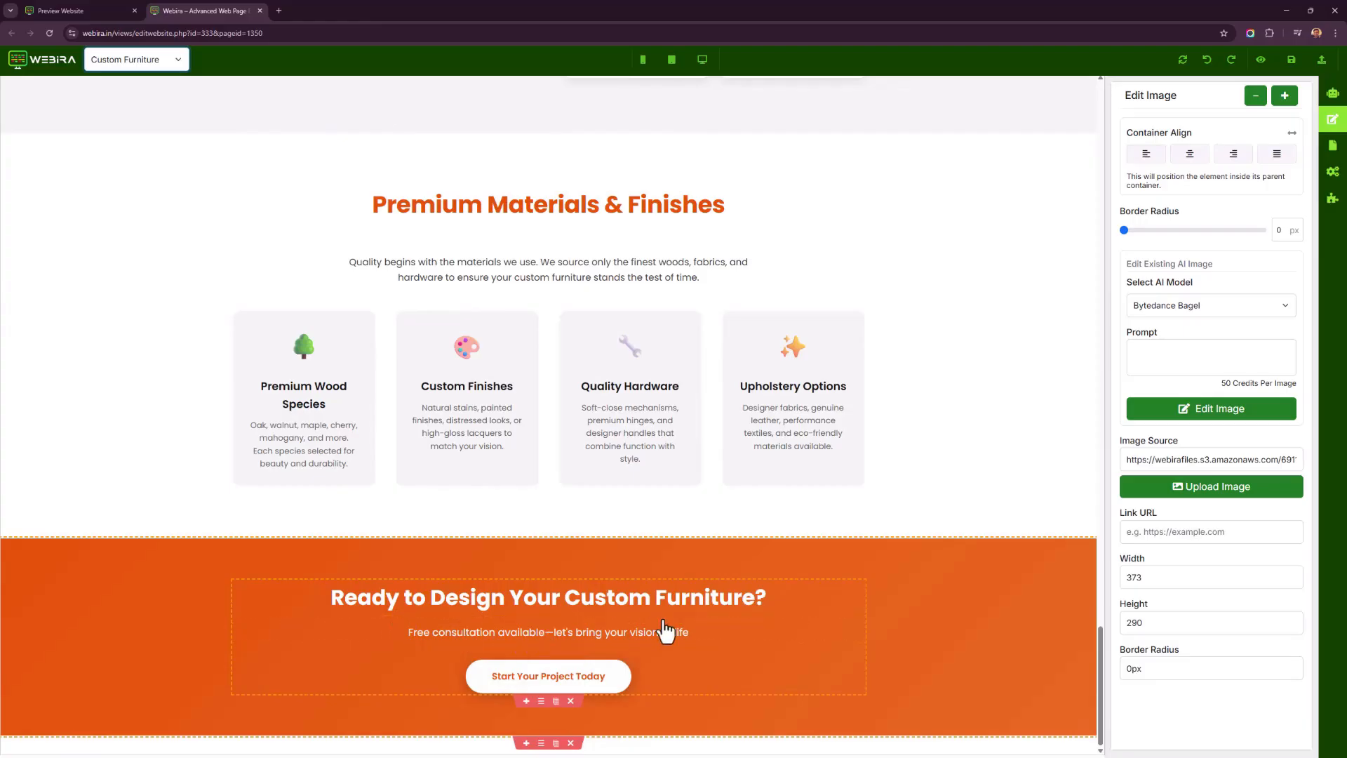
Return to the Custom Cabinets & Storage Solutions section and examine the generated images there and in the wardrobes and dining tables sections.
scroll(772, 604, up, 3)
scroll(924, 454, up, 7)
click(891, 545)
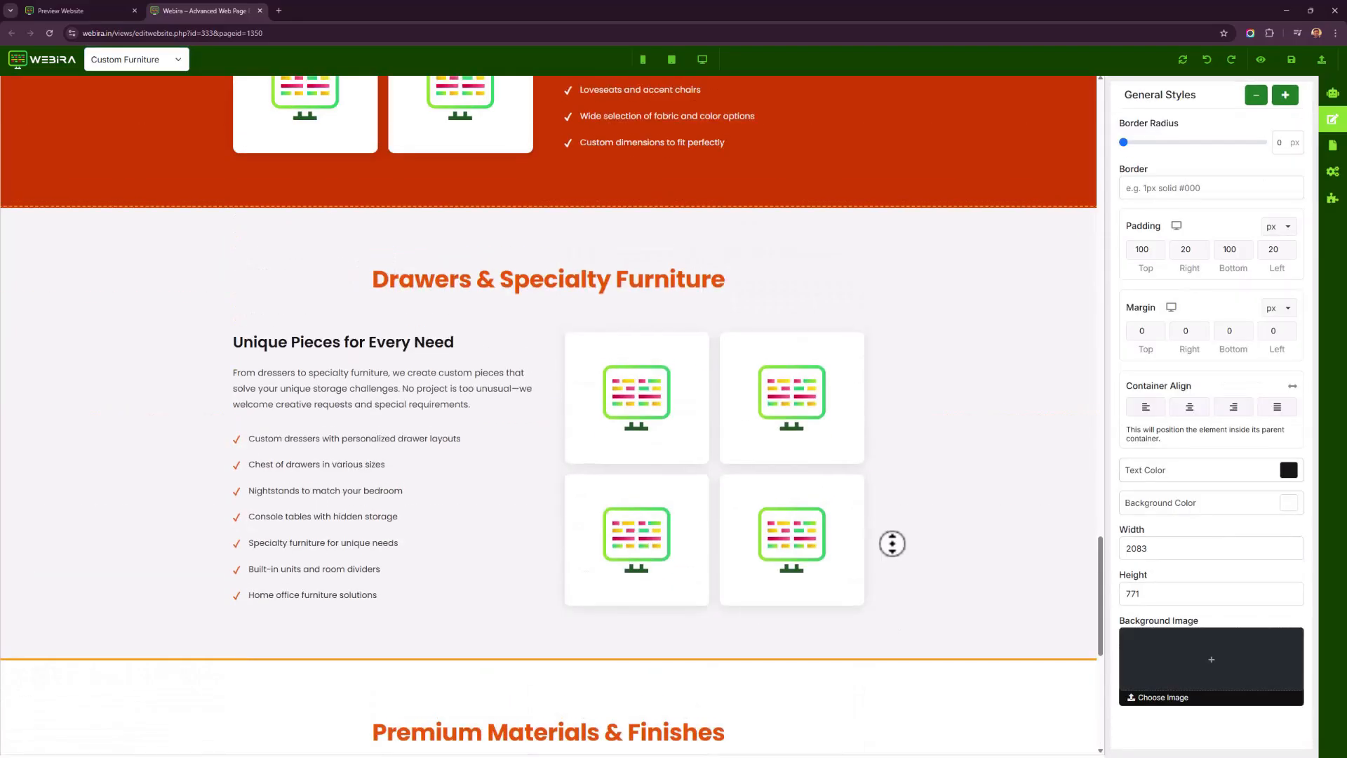
scroll(906, 500, up, 1)
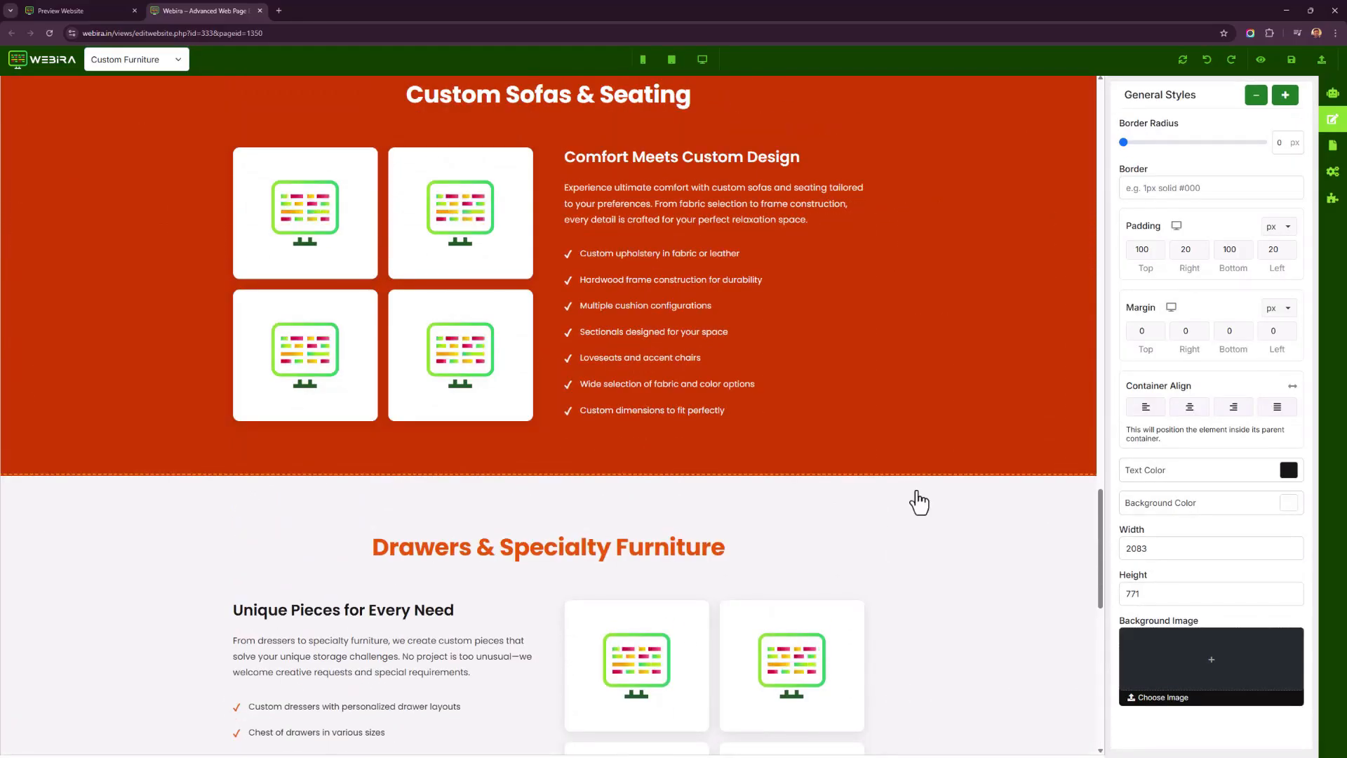
drag(1101, 558, 1064, 260)
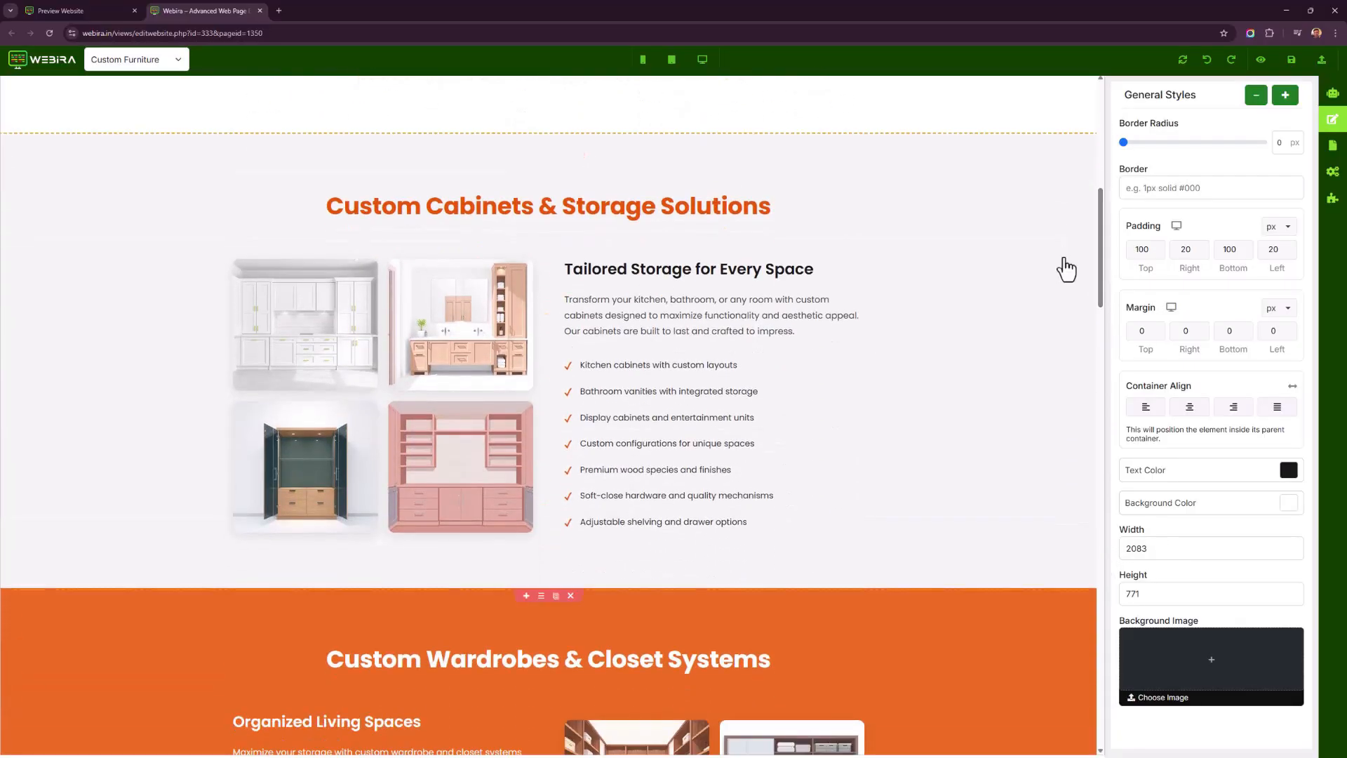
scroll(535, 292, down, 8)
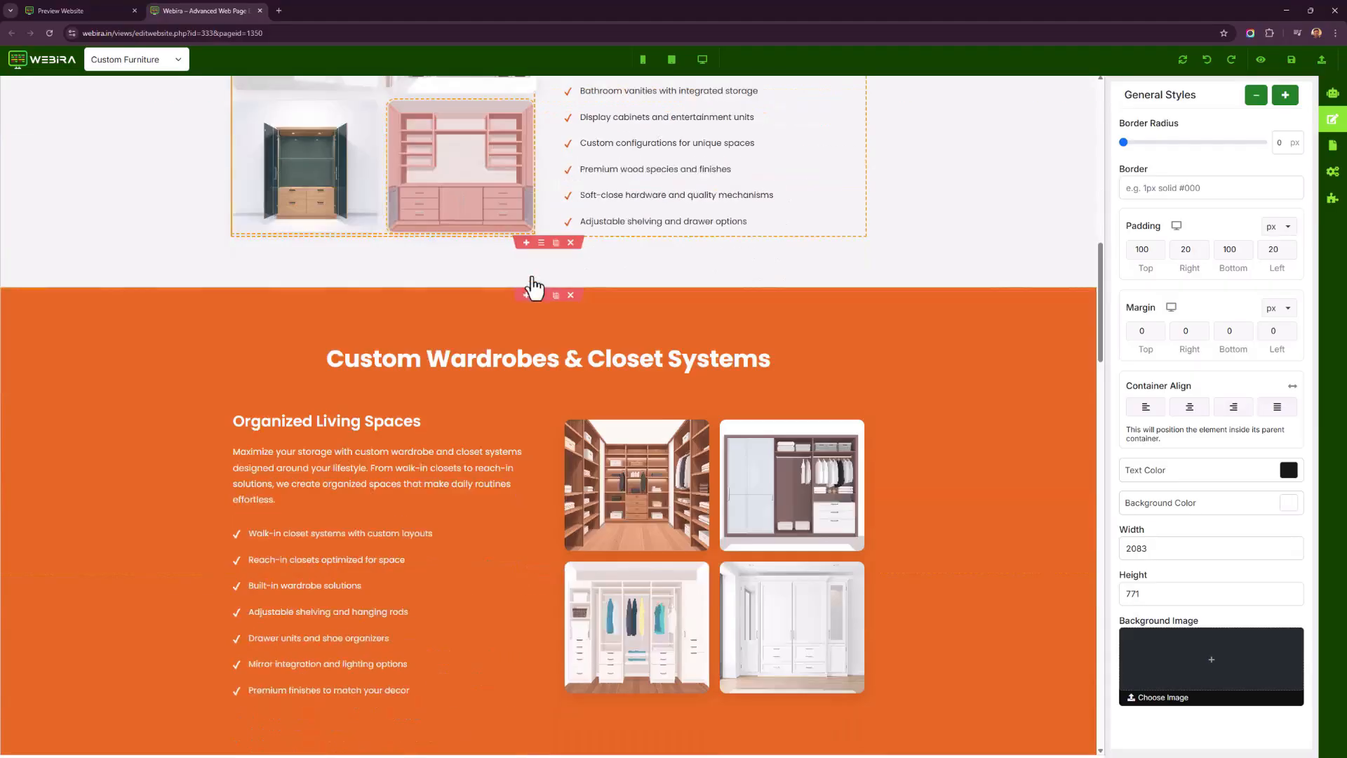
scroll(465, 519, down, 4)
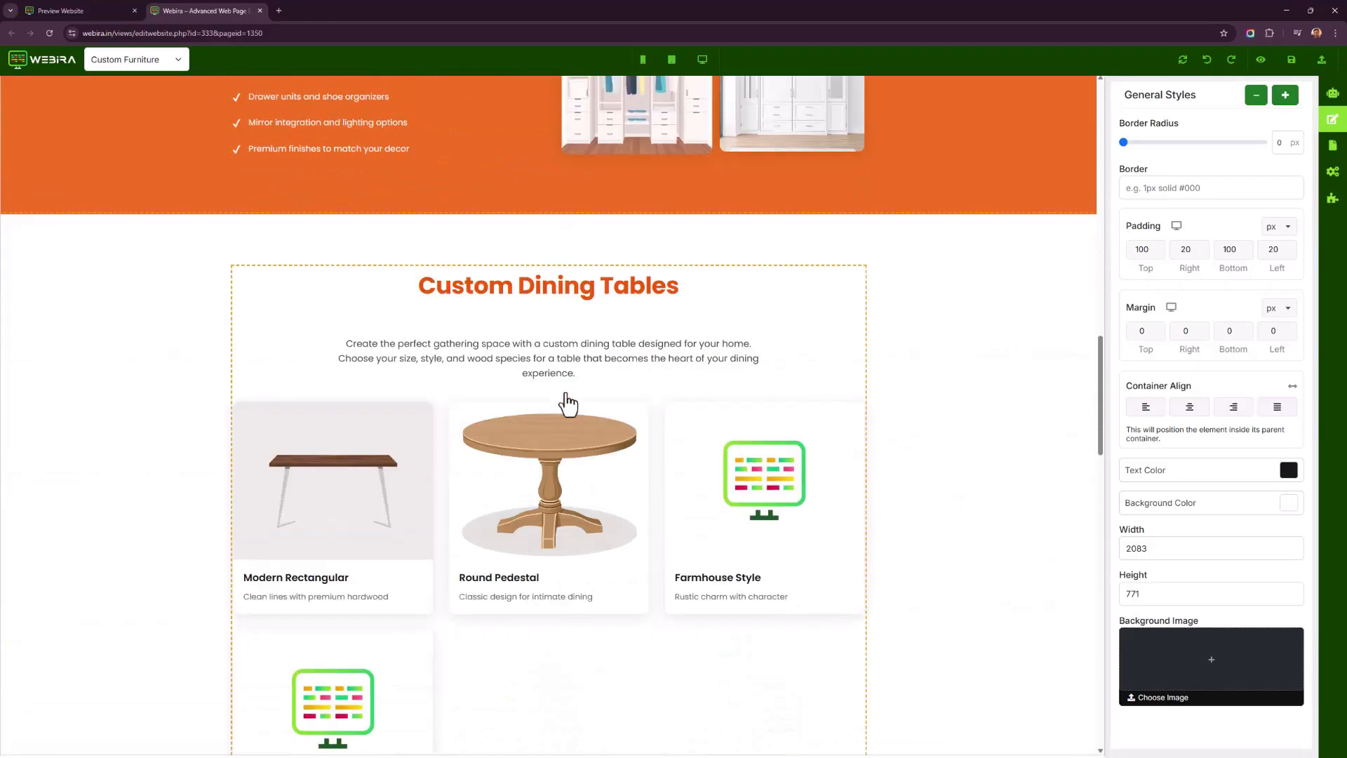
scroll(310, 520, down, 2)
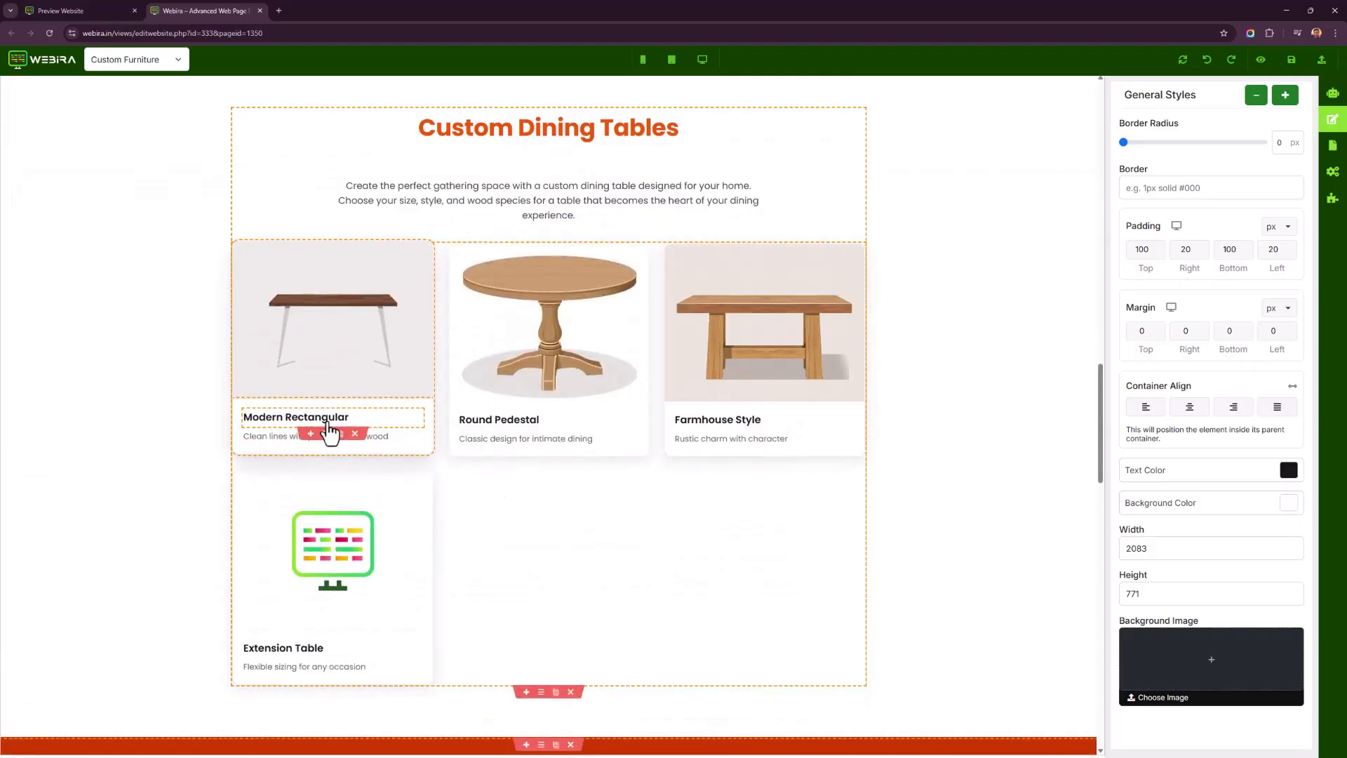
scroll(377, 409, down, 2)
scroll(379, 404, up, 3)
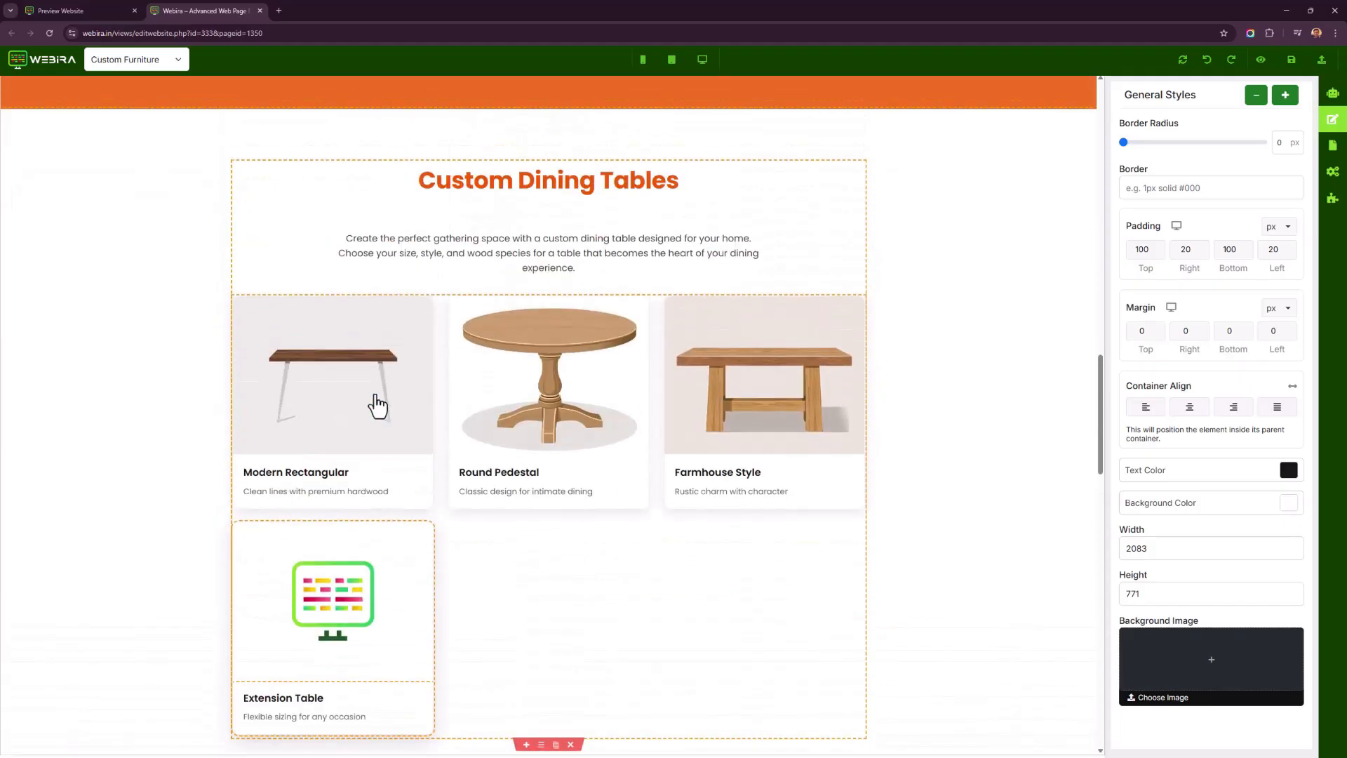
scroll(510, 402, down, 12)
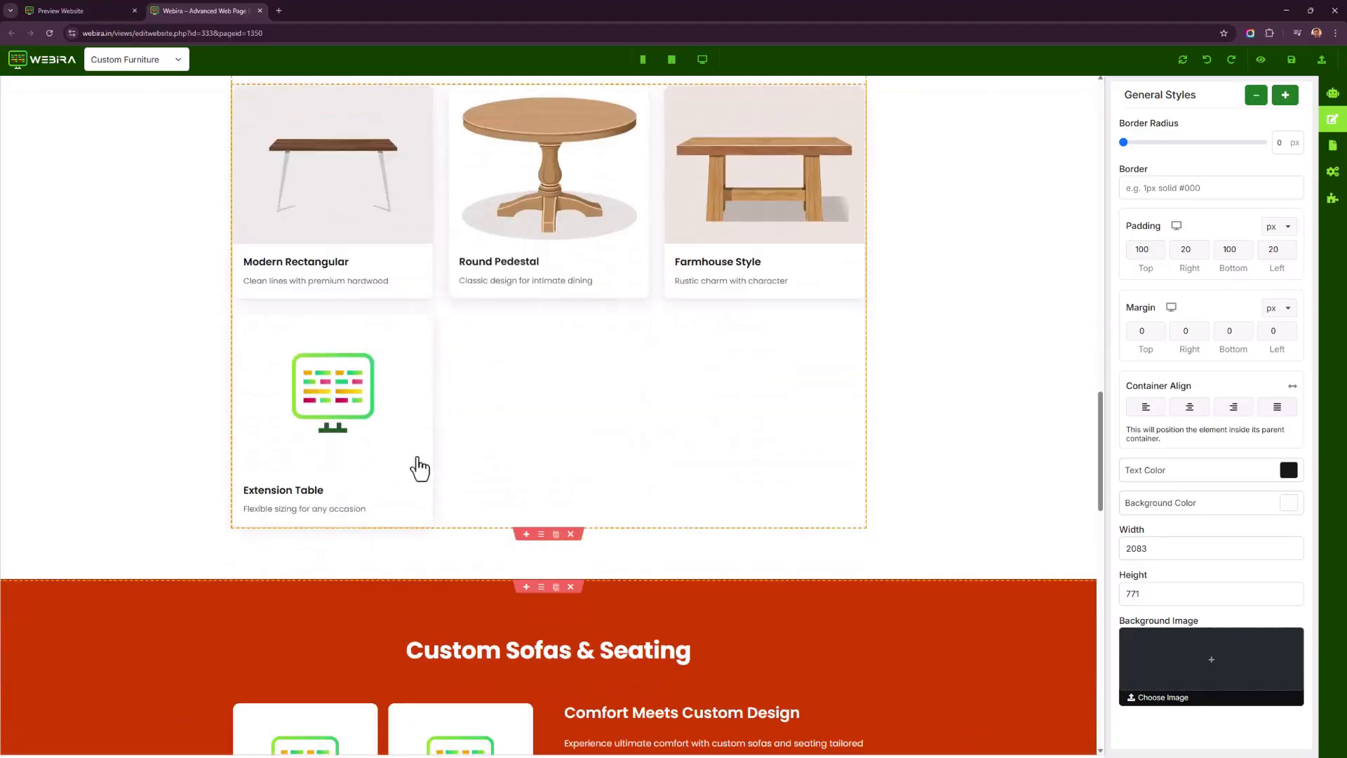
scroll(781, 589, down, 3)
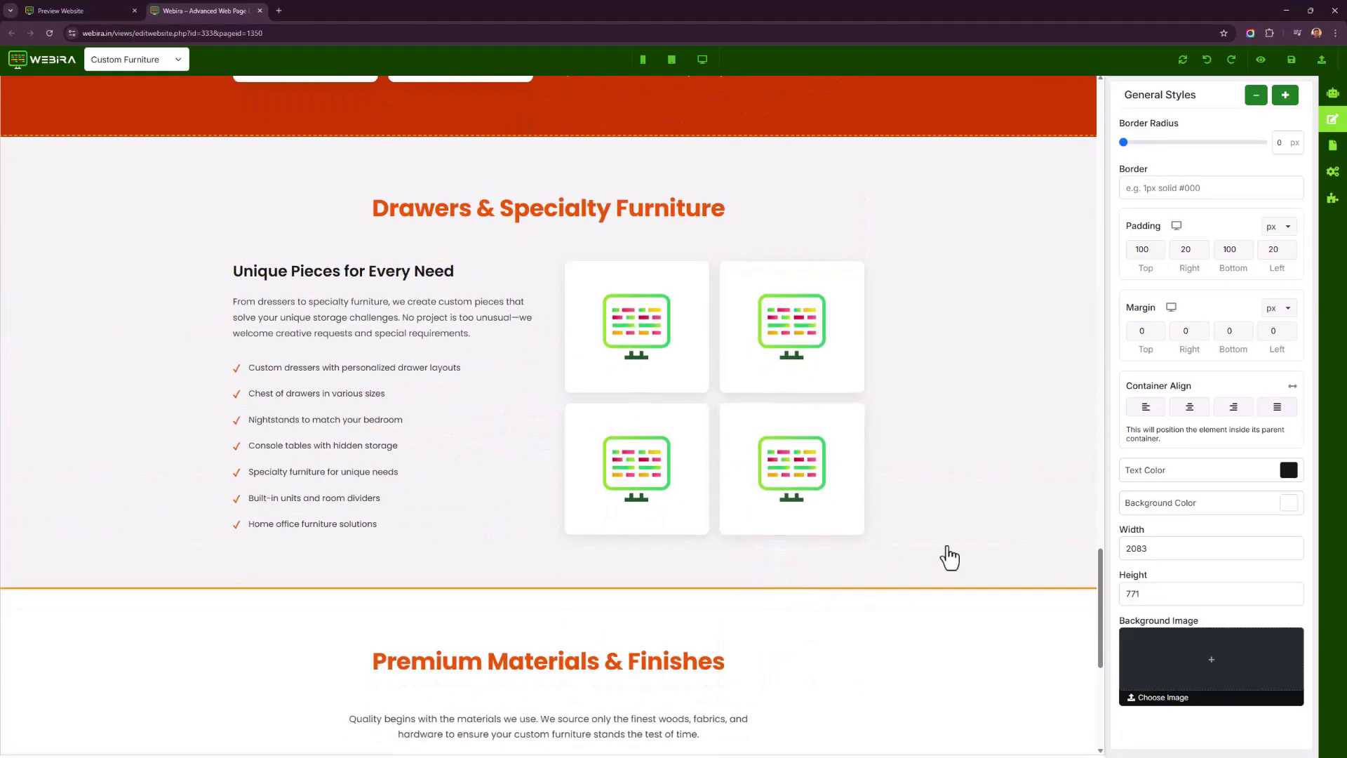
Examine the generated images in the sofas, dining tables, wardrobes and Drawers & Specialty Furniture sections.
drag(1102, 643, 1078, 553)
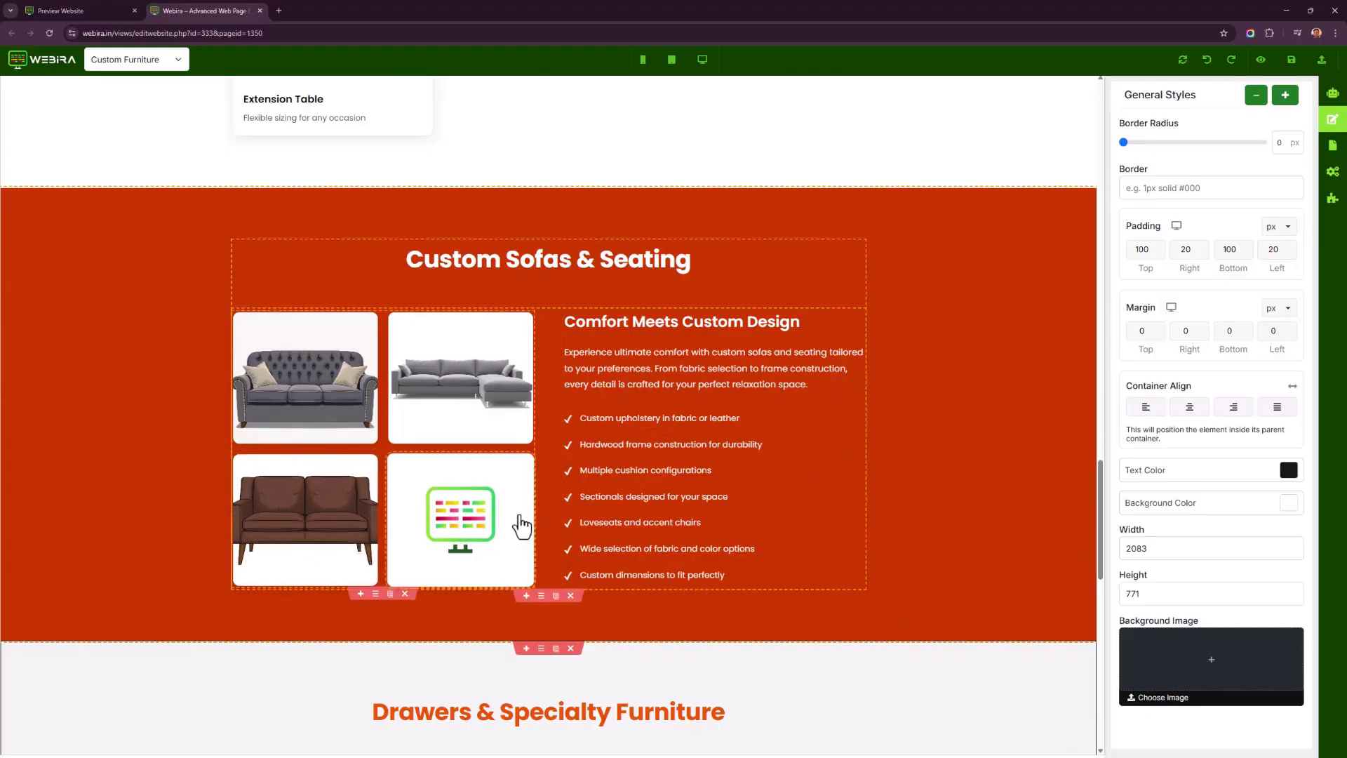
scroll(520, 525, down, 7)
scroll(466, 508, up, 10)
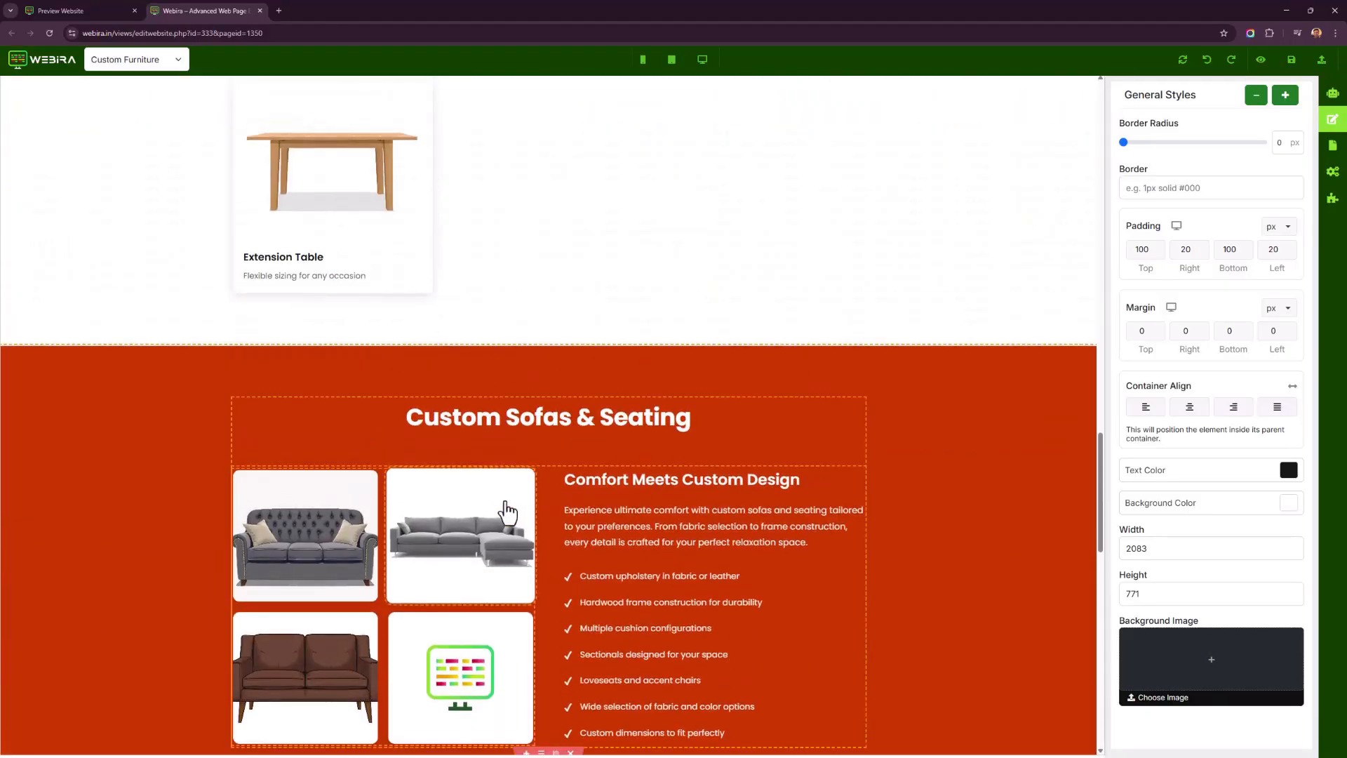
scroll(507, 513, up, 9)
scroll(264, 512, down, 5)
scroll(323, 509, up, 4)
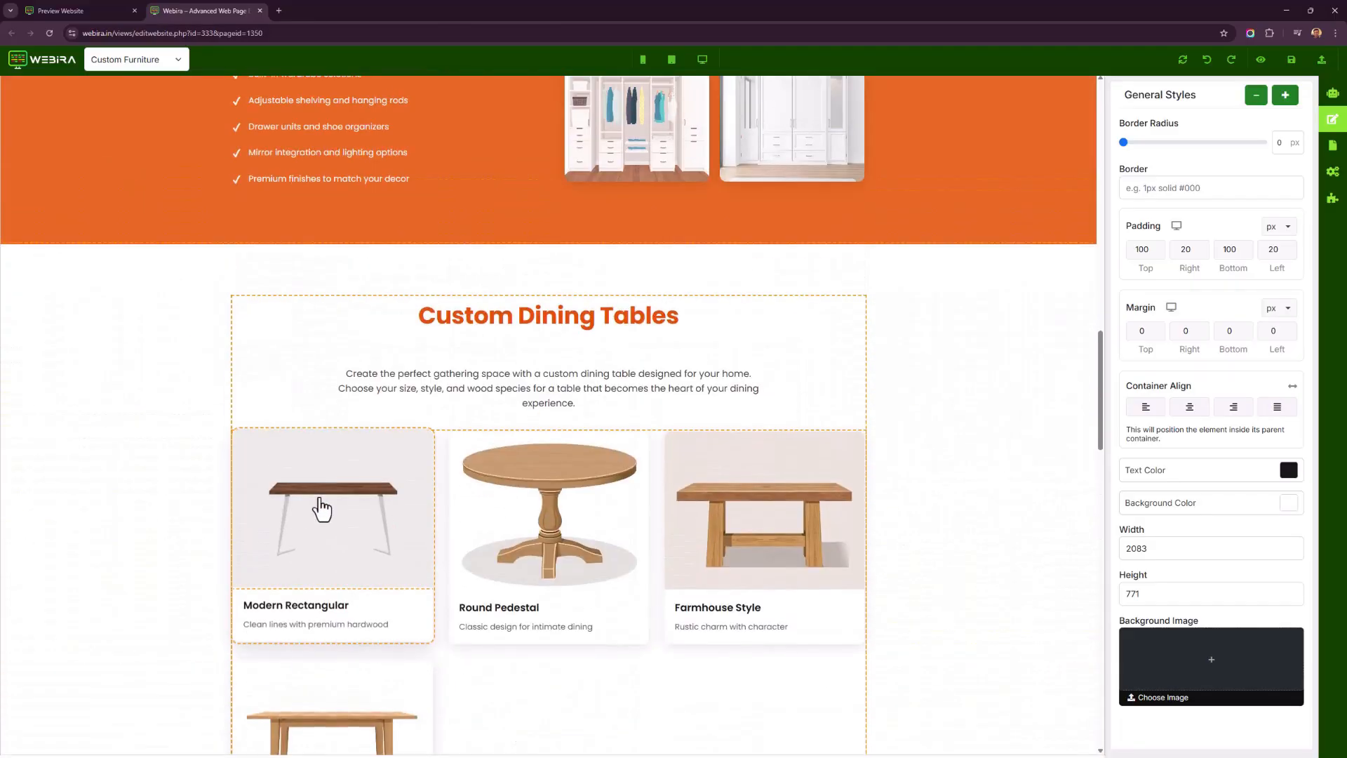
scroll(504, 414, up, 3)
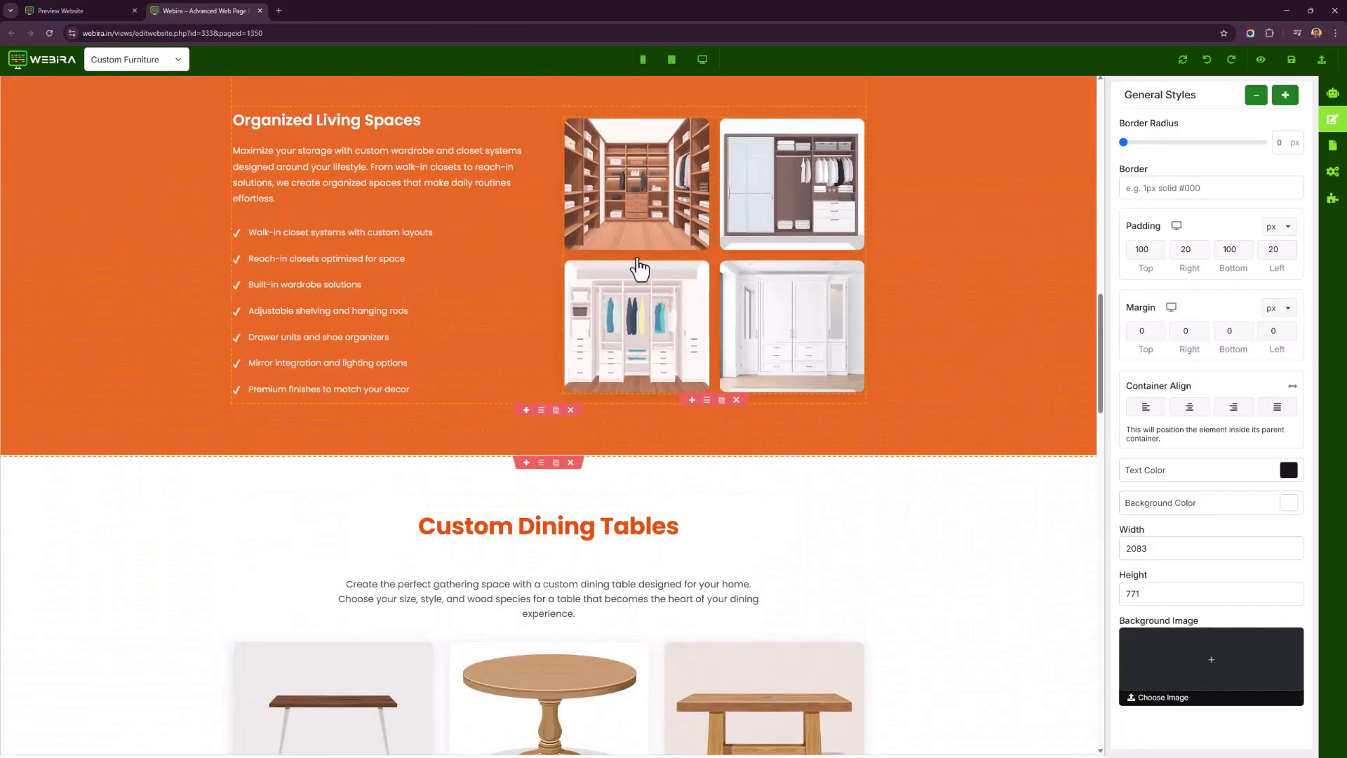
scroll(640, 415, down, 7)
scroll(457, 460, down, 10)
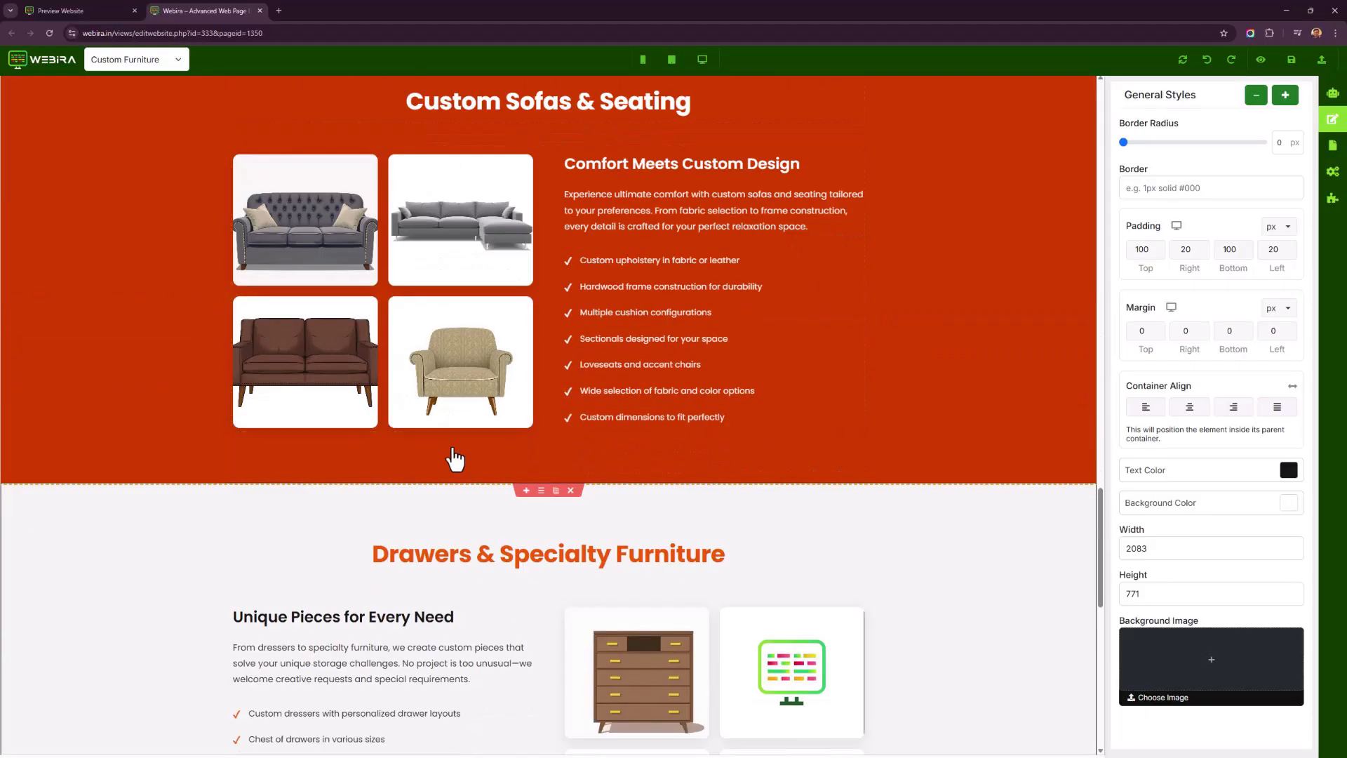
scroll(457, 460, down, 3)
scroll(454, 457, down, 2)
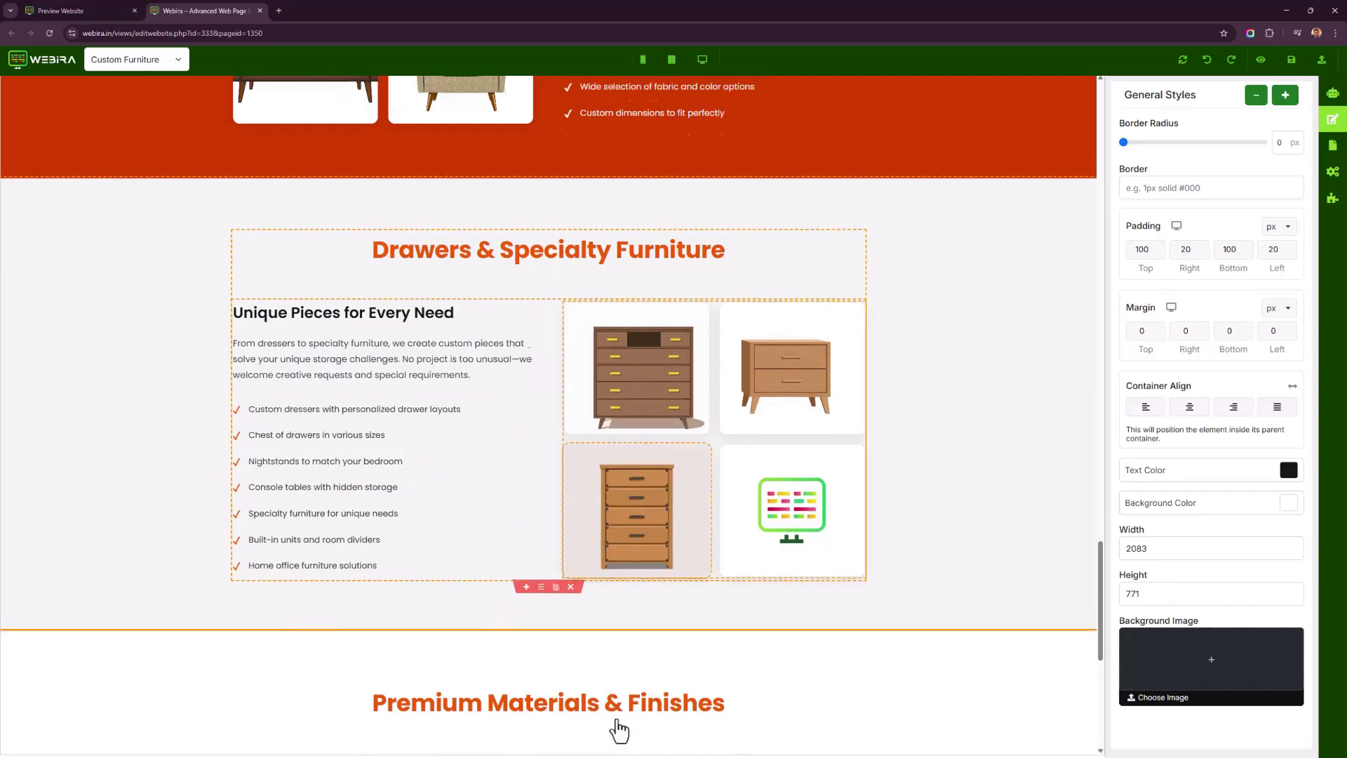
Look over the rest of the Custom Furniture page and compare its layout in mobile, tablet and desktop views.
scroll(613, 536, up, 6)
scroll(447, 454, down, 13)
scroll(446, 453, down, 2)
scroll(743, 478, up, 6)
scroll(990, 426, up, 20)
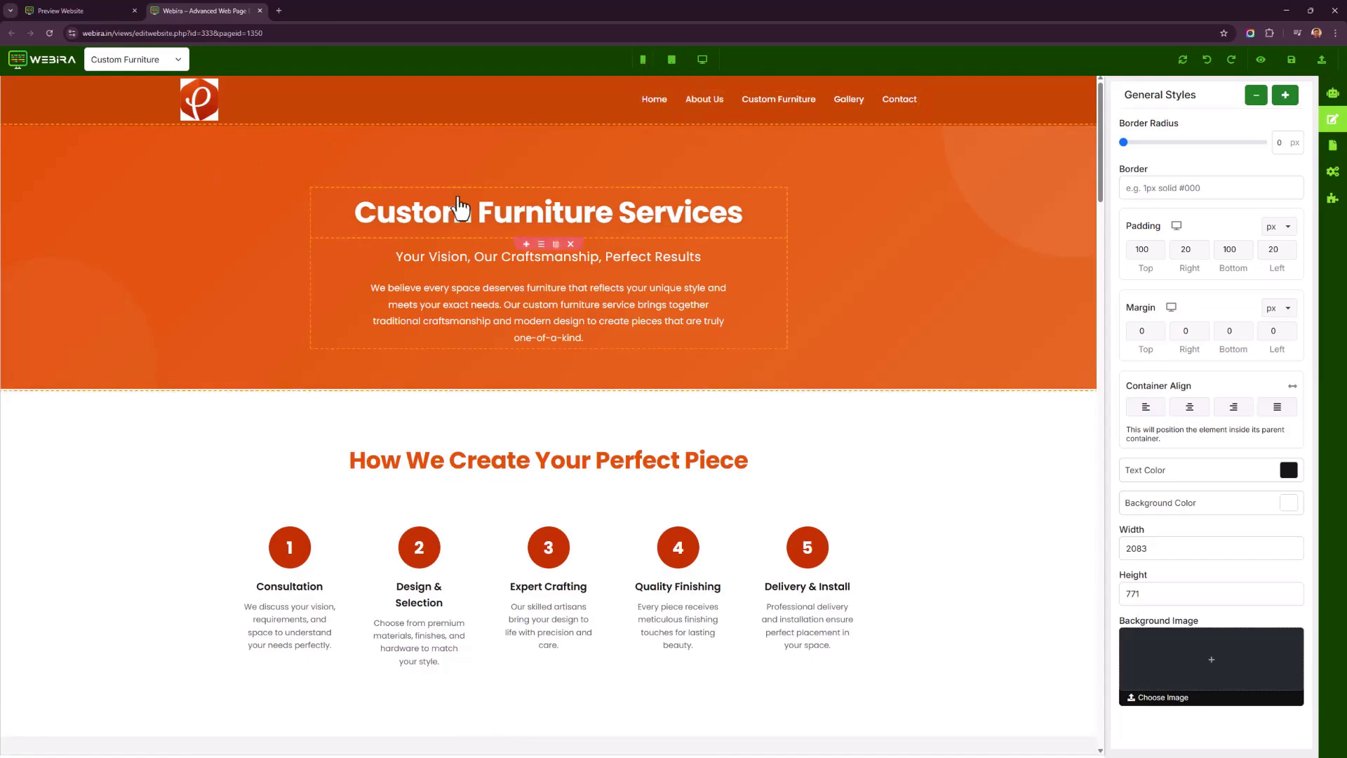
click(643, 59)
scroll(520, 264, down, 15)
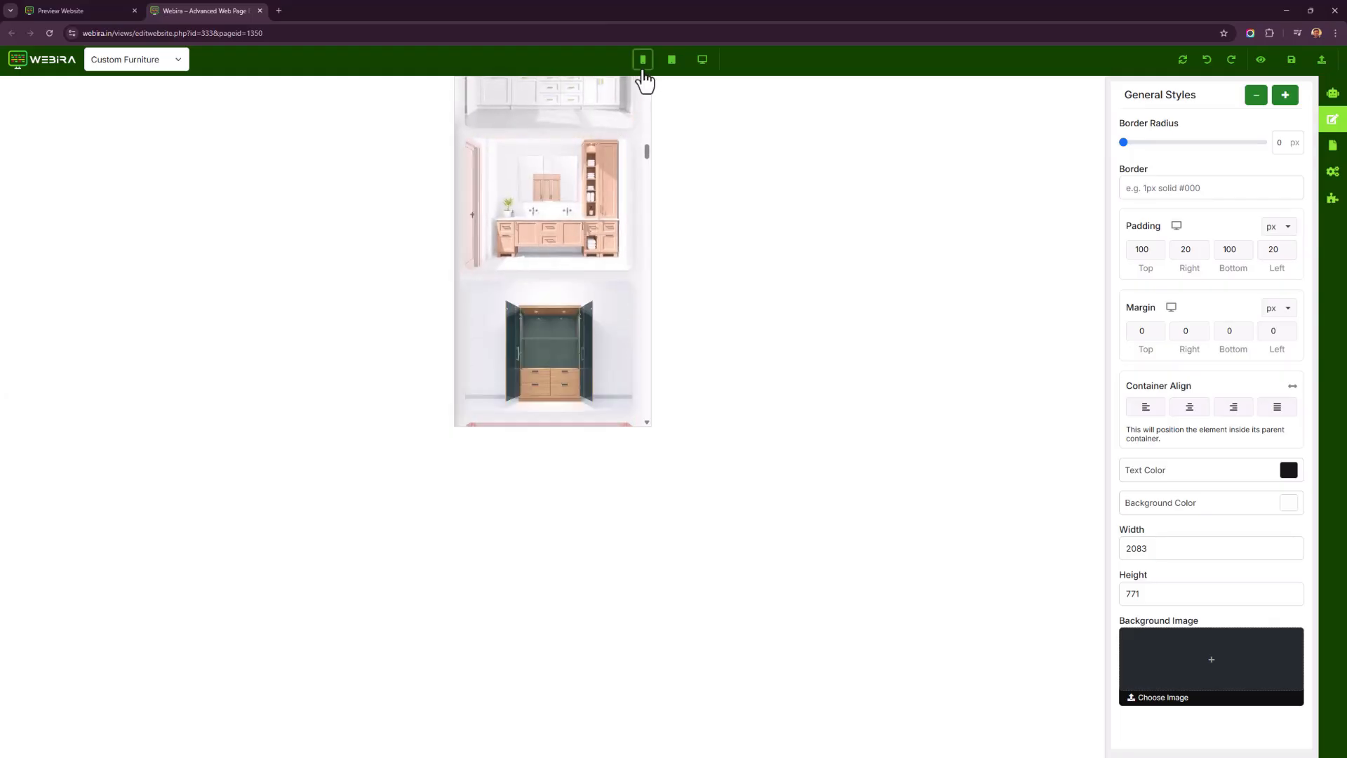
click(674, 61)
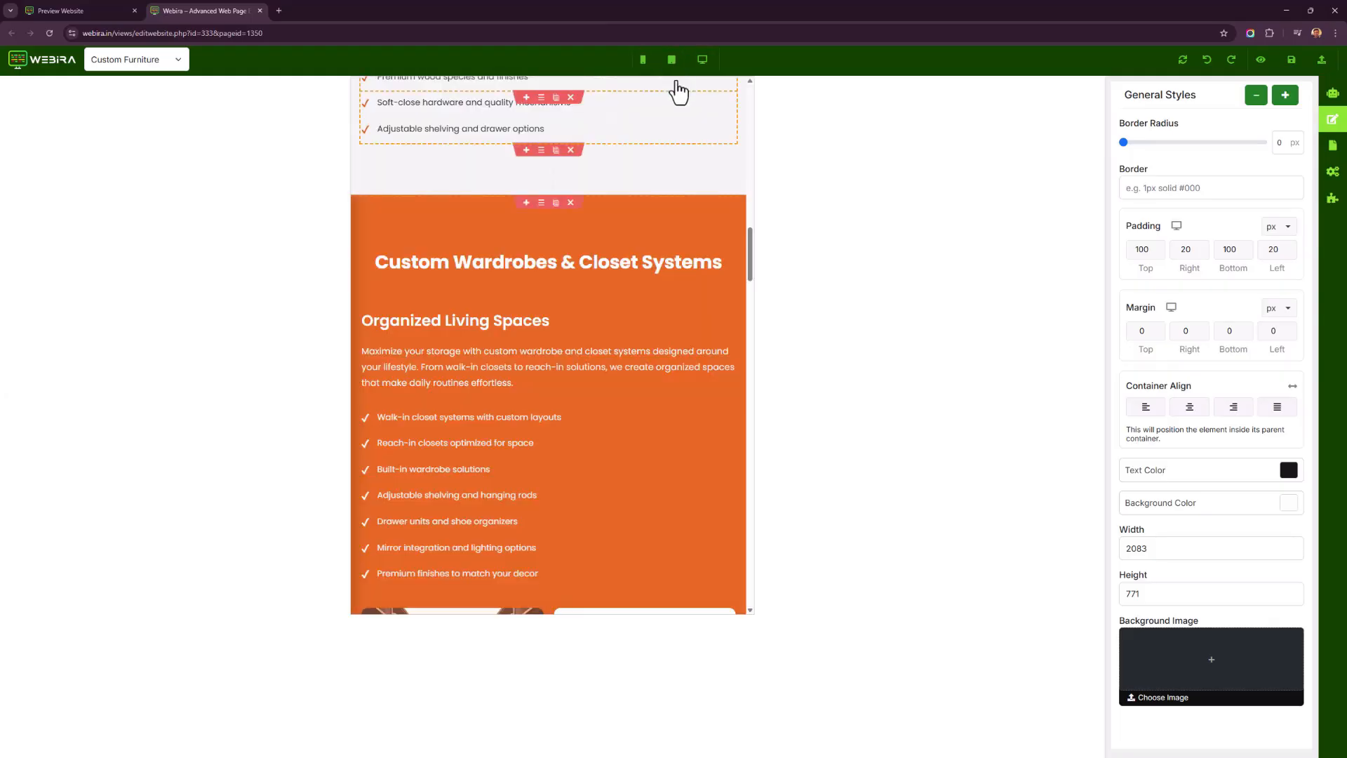
click(701, 70)
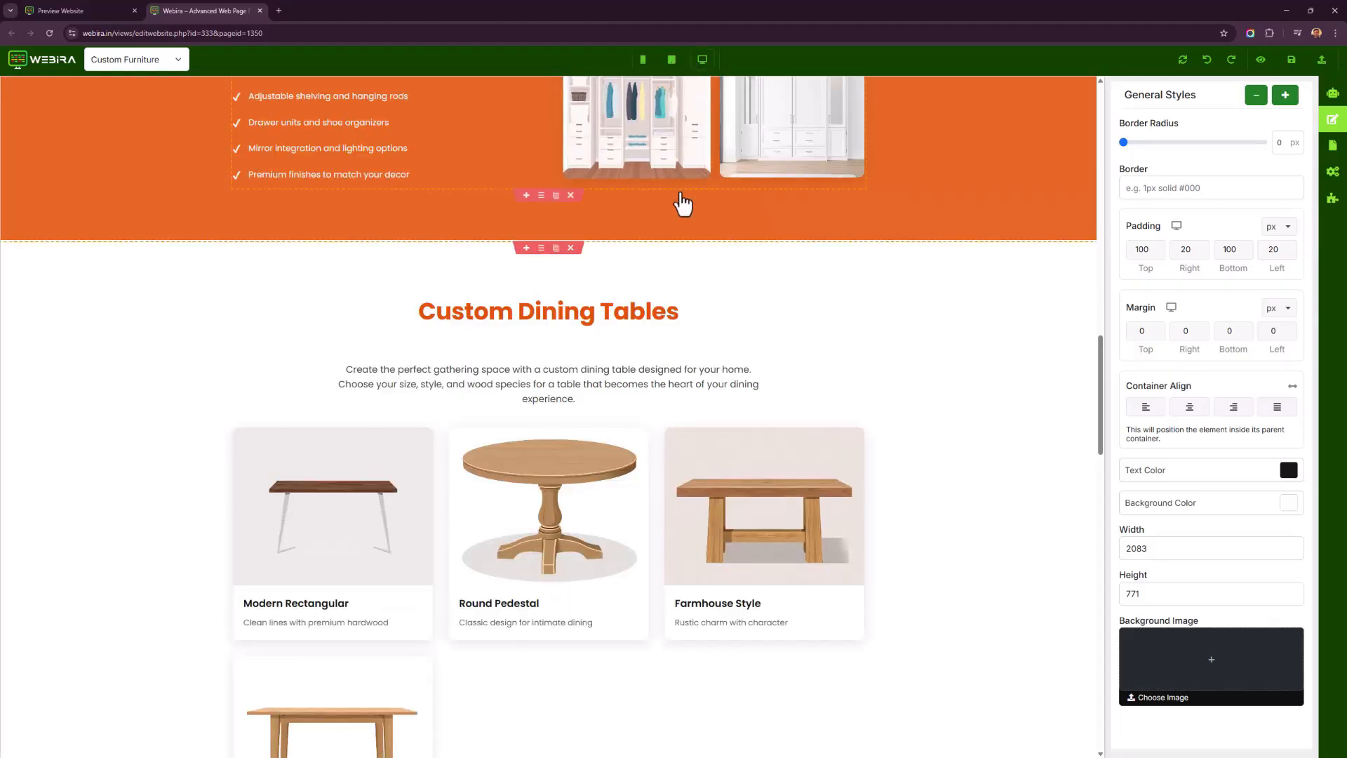
Compare the Custom Furniture page's cabinets, wardrobes and dining tables sections in tablet and desktop views.
click(671, 60)
scroll(659, 425, up, 3)
scroll(659, 423, up, 6)
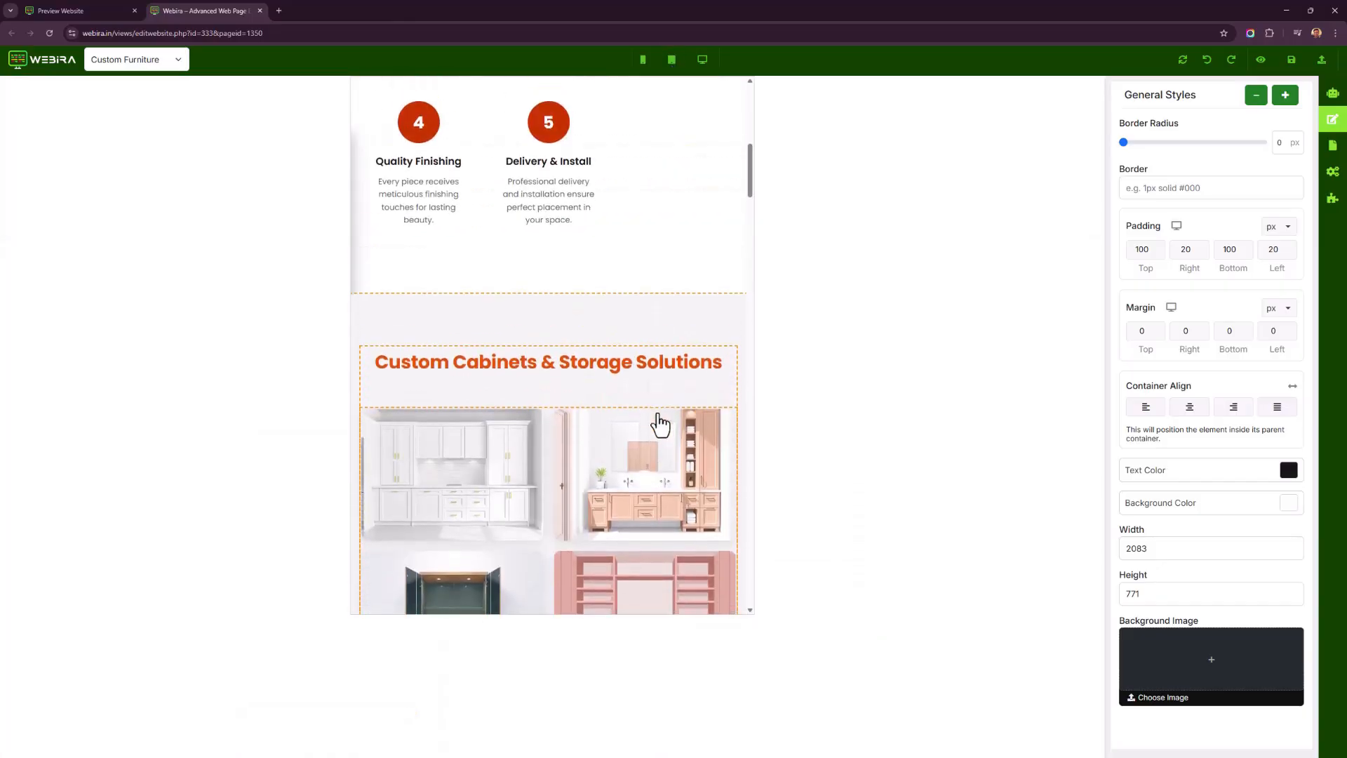
scroll(667, 351, down, 5)
click(704, 60)
scroll(686, 367, down, 3)
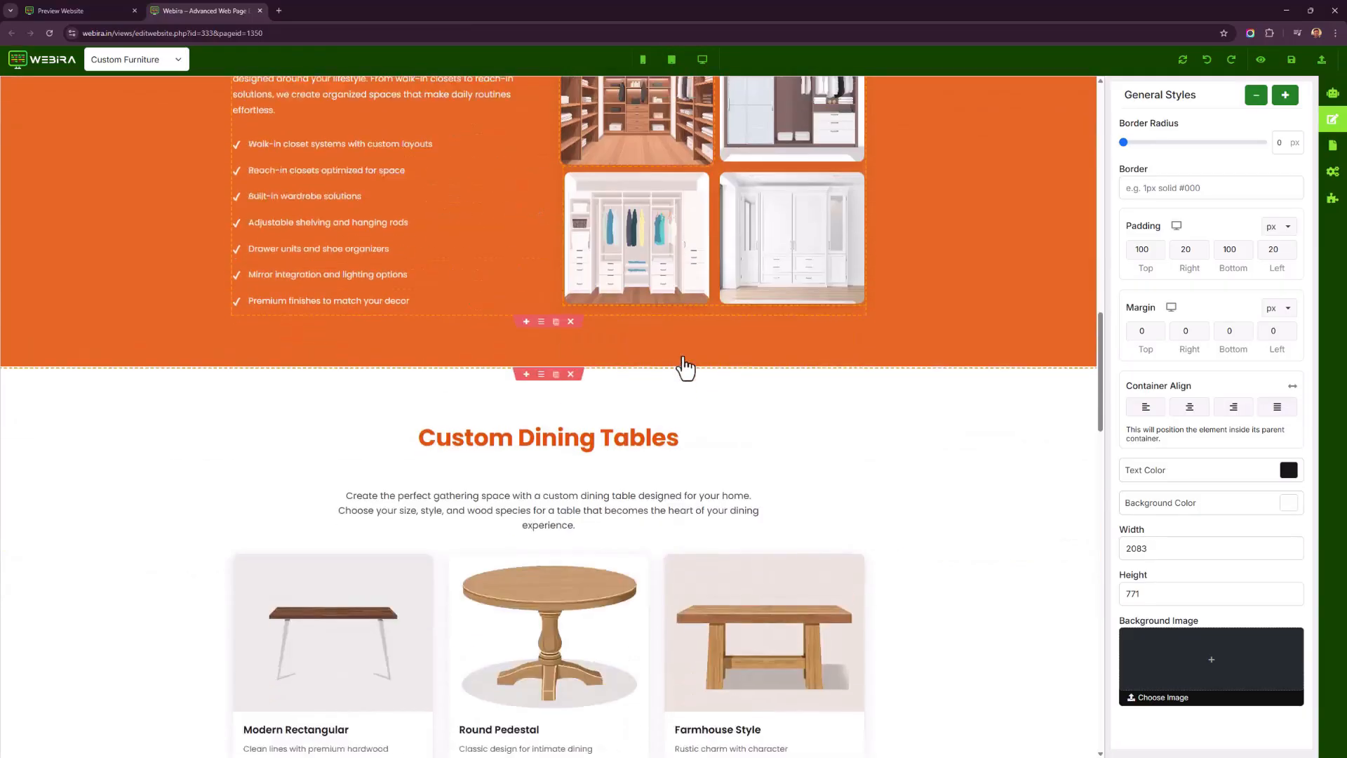
scroll(688, 365, up, 8)
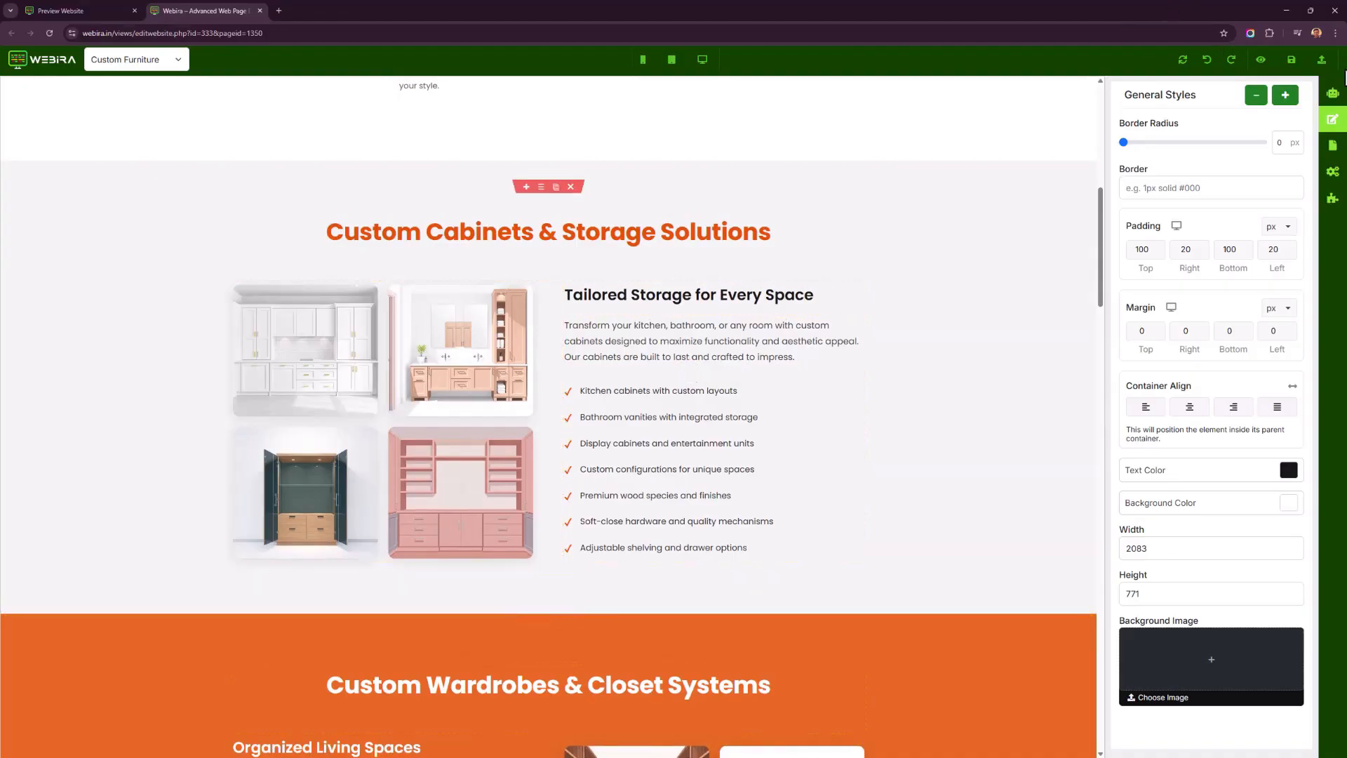
Save the page and look over the opening sections of the About Us page.
click(1295, 61)
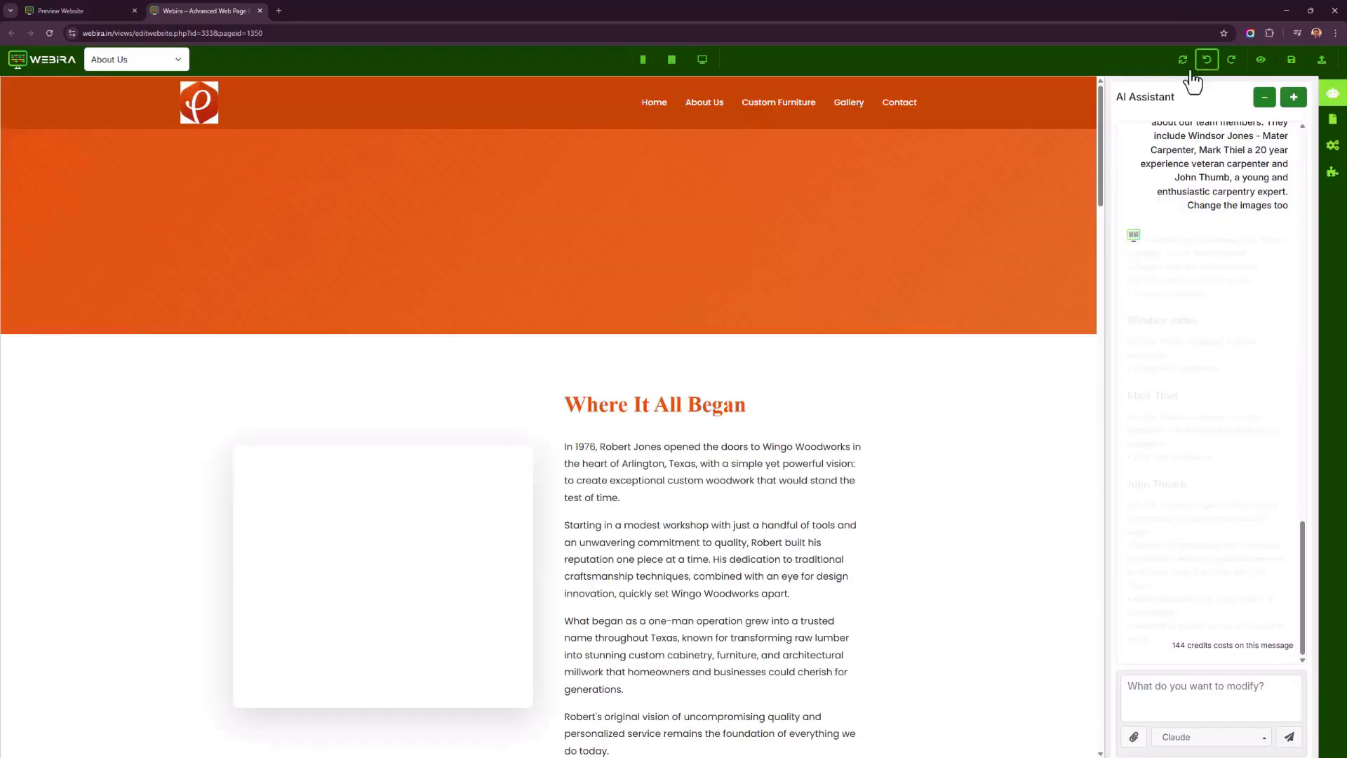
scroll(625, 421, down, 2)
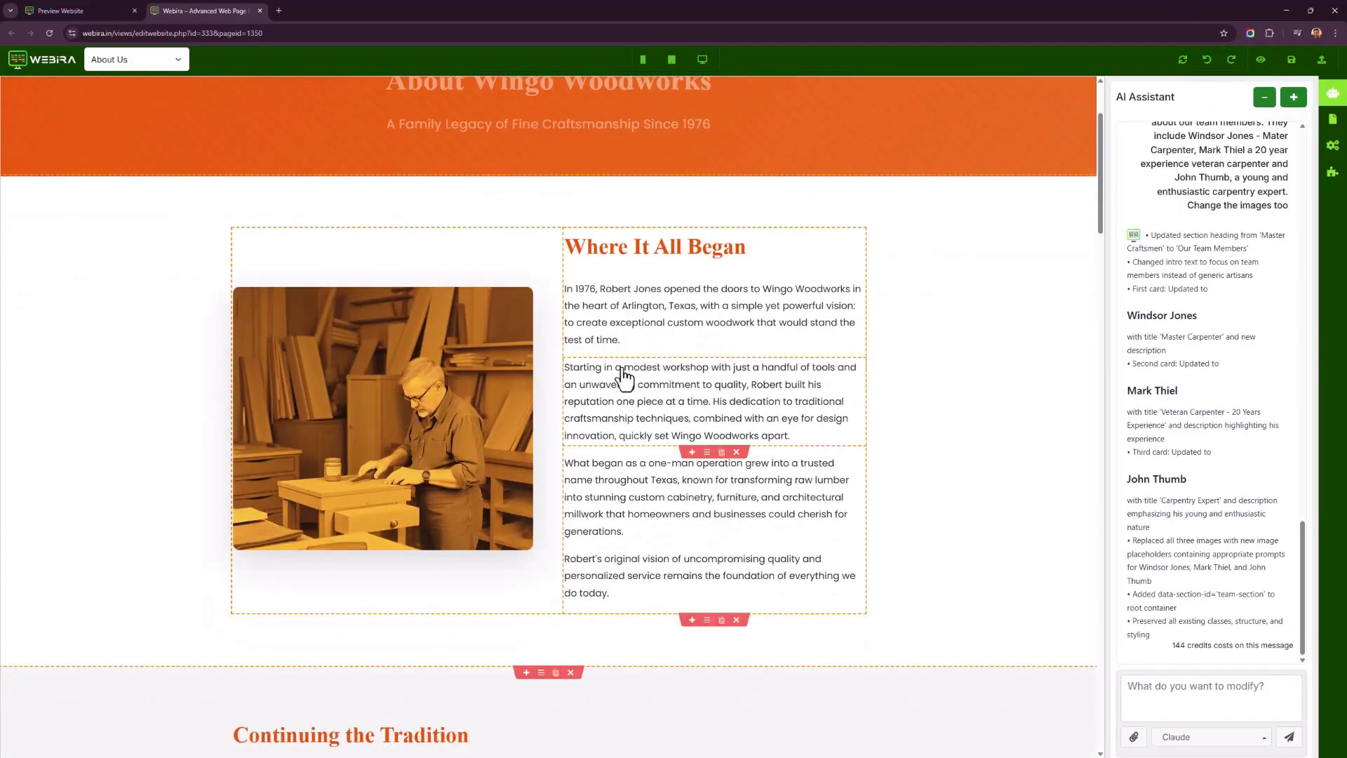
scroll(625, 421, up, 2)
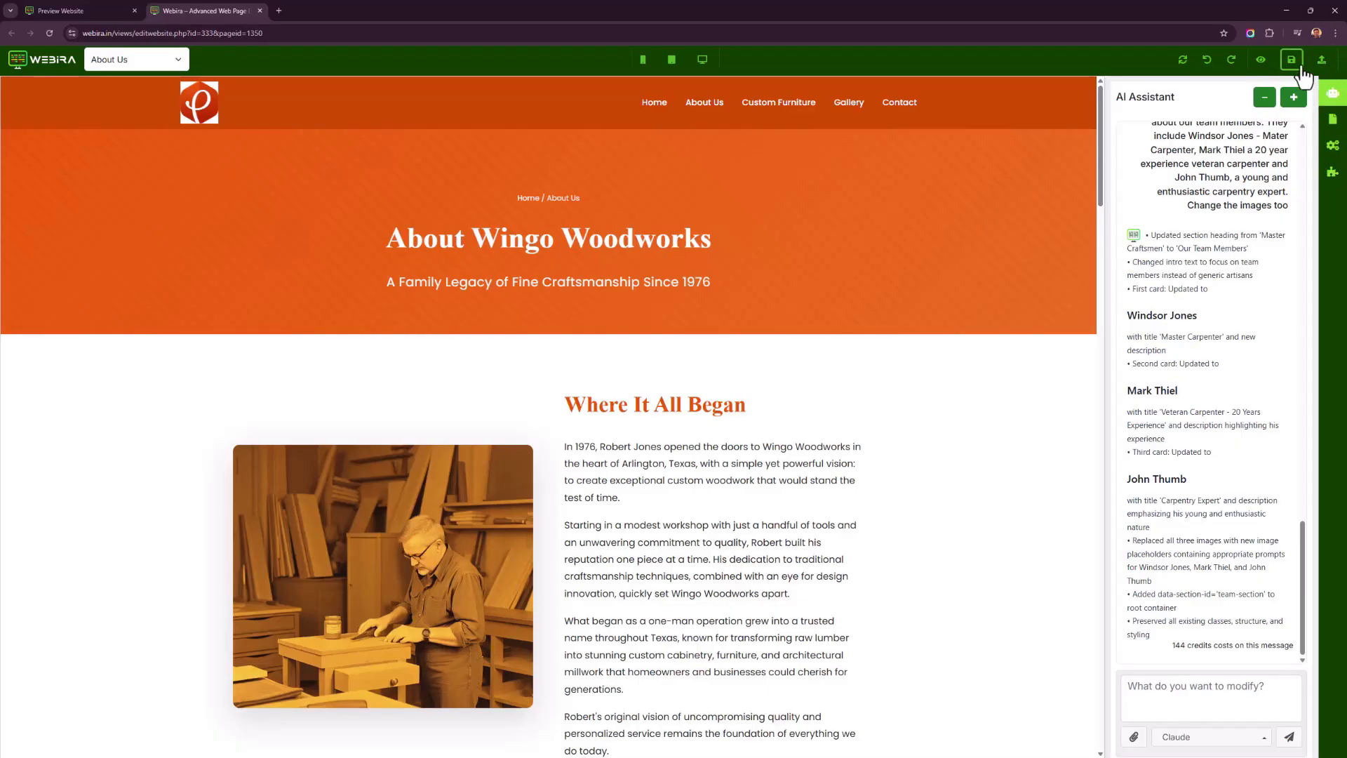
Review the site's SEO settings, including the meta title, meta description, keywords and favicon.
click(1333, 146)
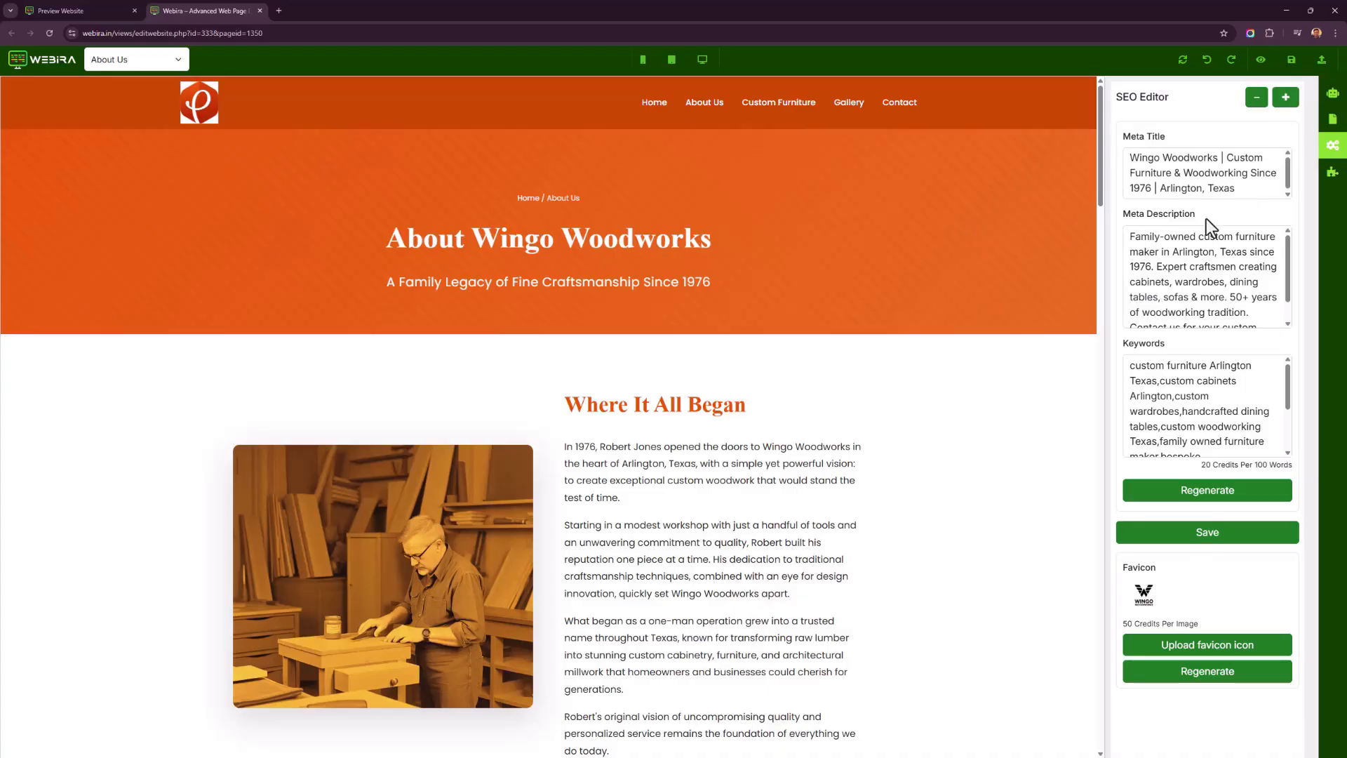
scroll(1140, 279, down, 2)
scroll(1174, 281, down, 1)
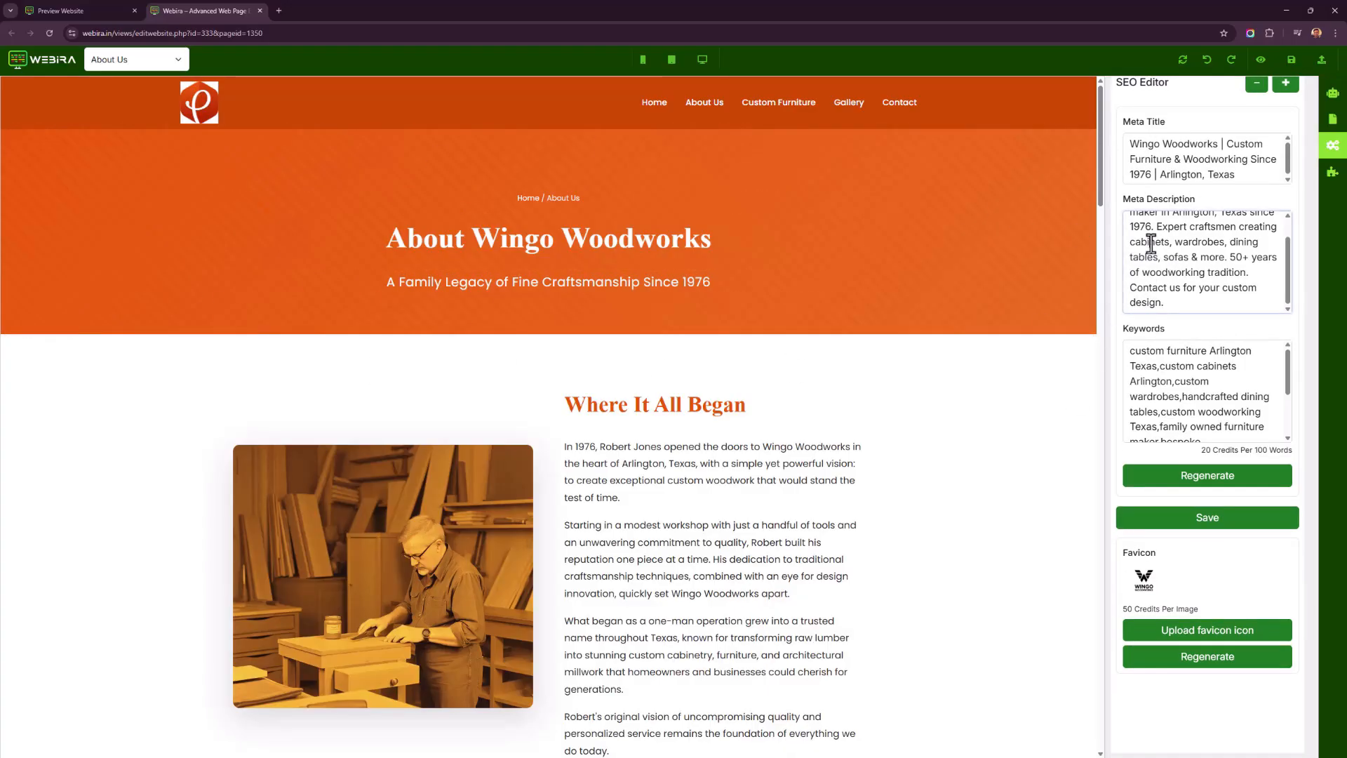
click(1184, 364)
scroll(1103, 415, down, 2)
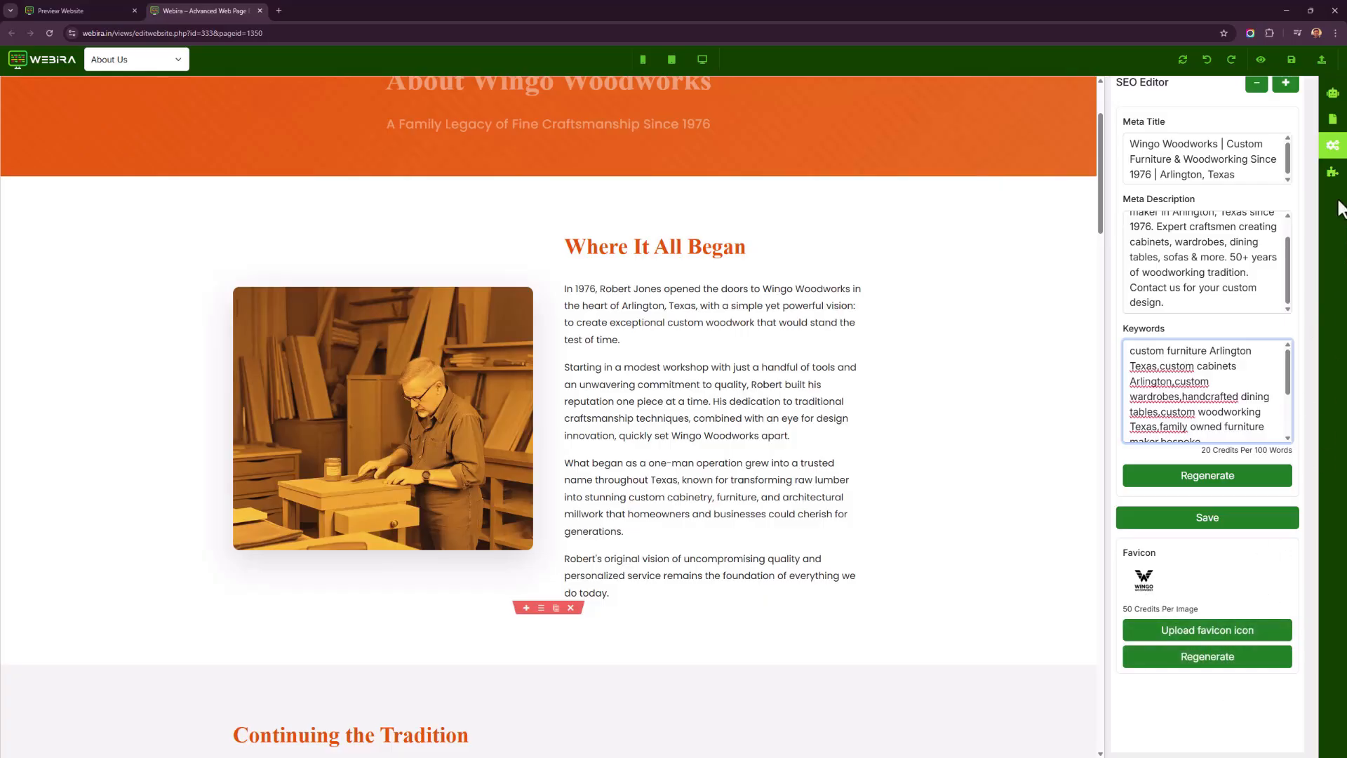
Examine the About Us page's CSS code and the components available for adding to the page.
click(1336, 124)
scroll(1236, 439, down, 8)
scroll(1237, 440, up, 10)
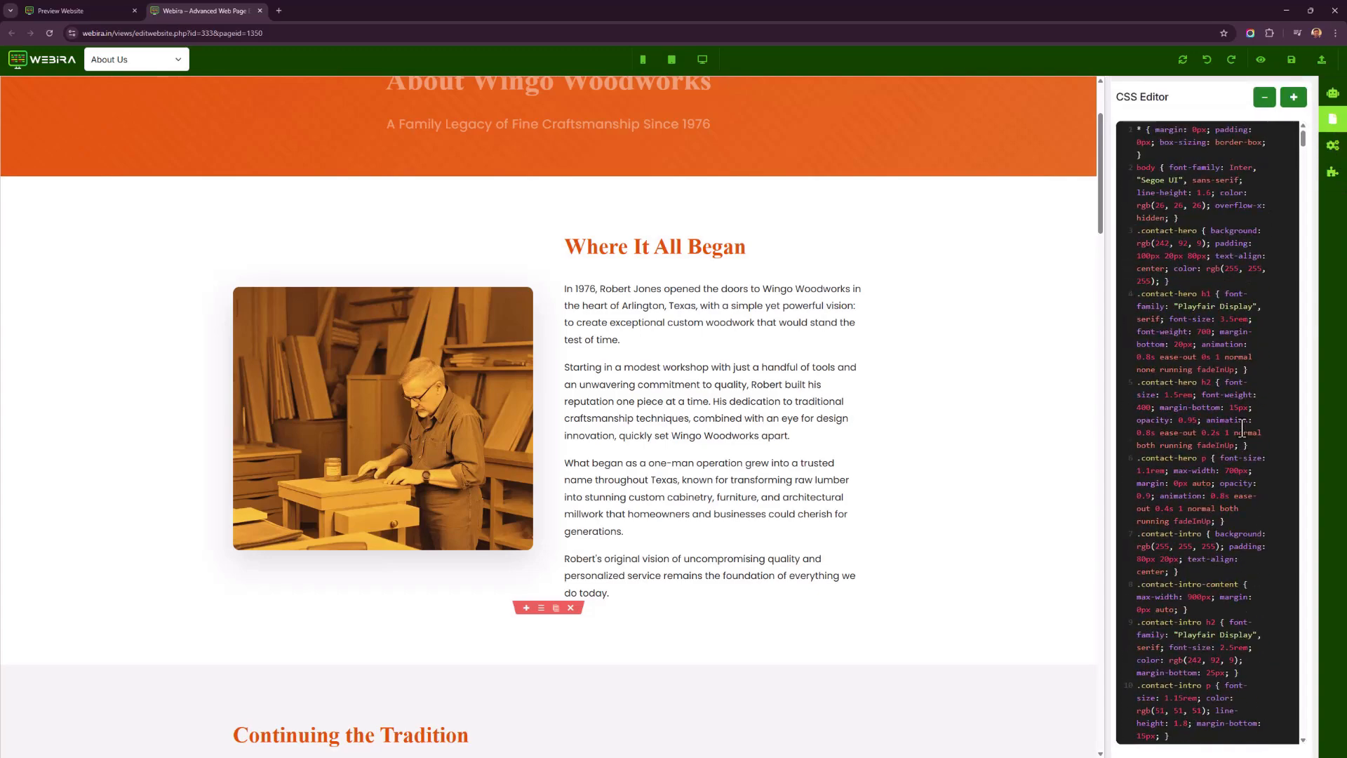
scroll(1229, 419, down, 8)
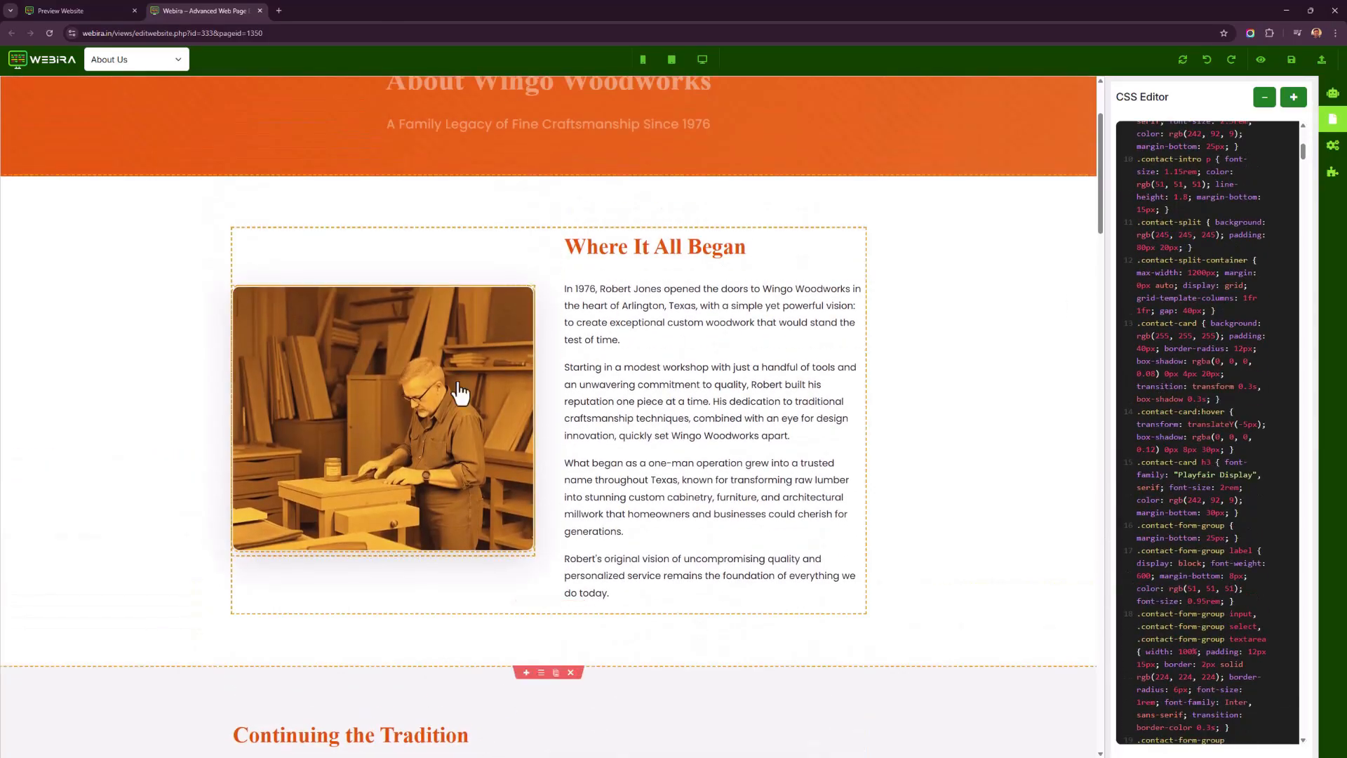
scroll(1263, 481, up, 3)
scroll(1263, 480, up, 2)
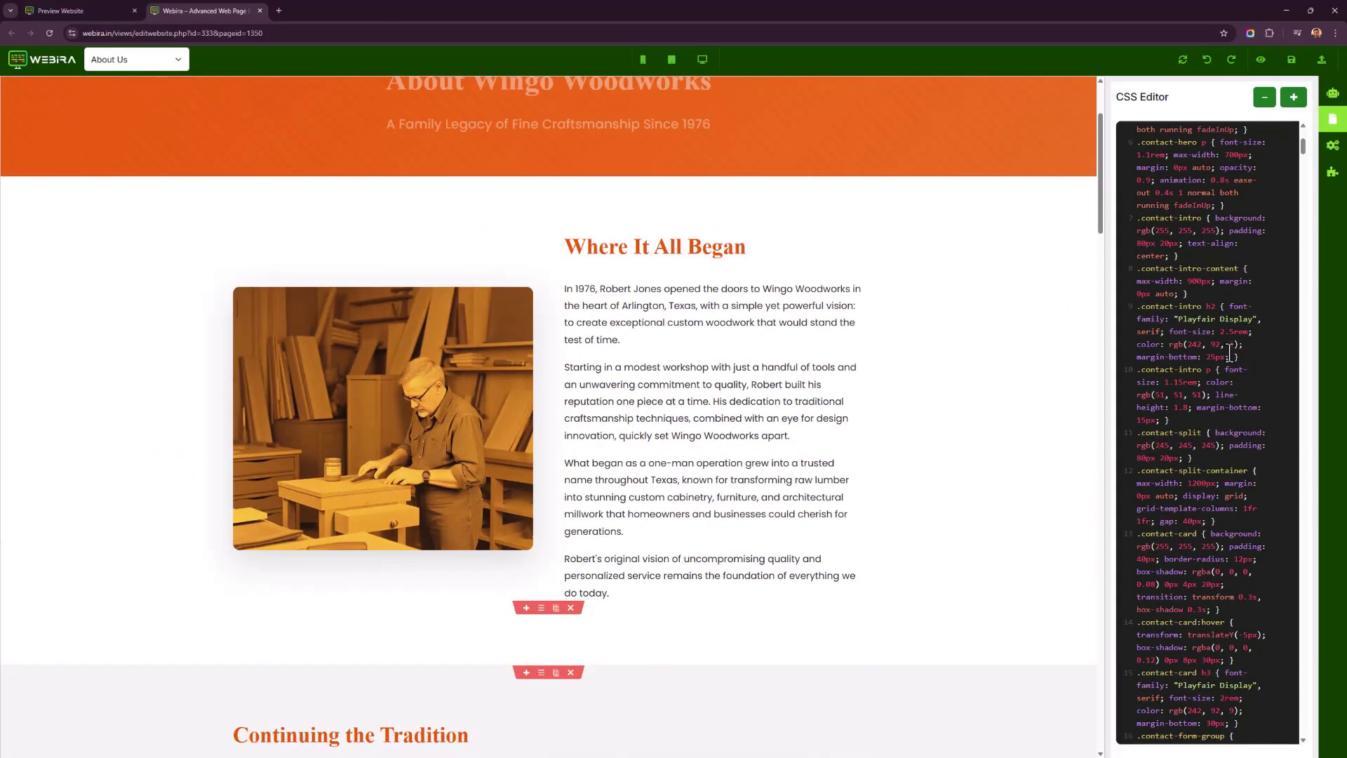
scroll(1230, 351, up, 4)
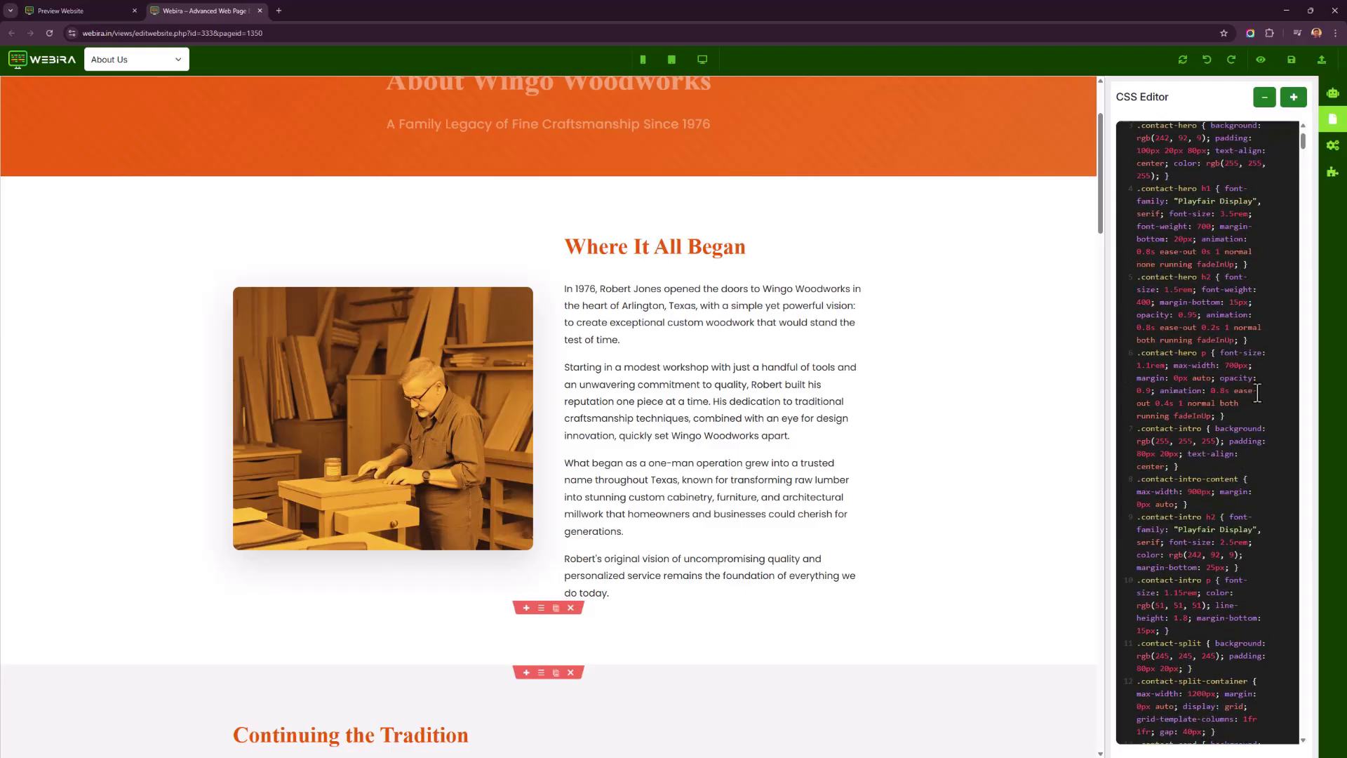
click(1333, 175)
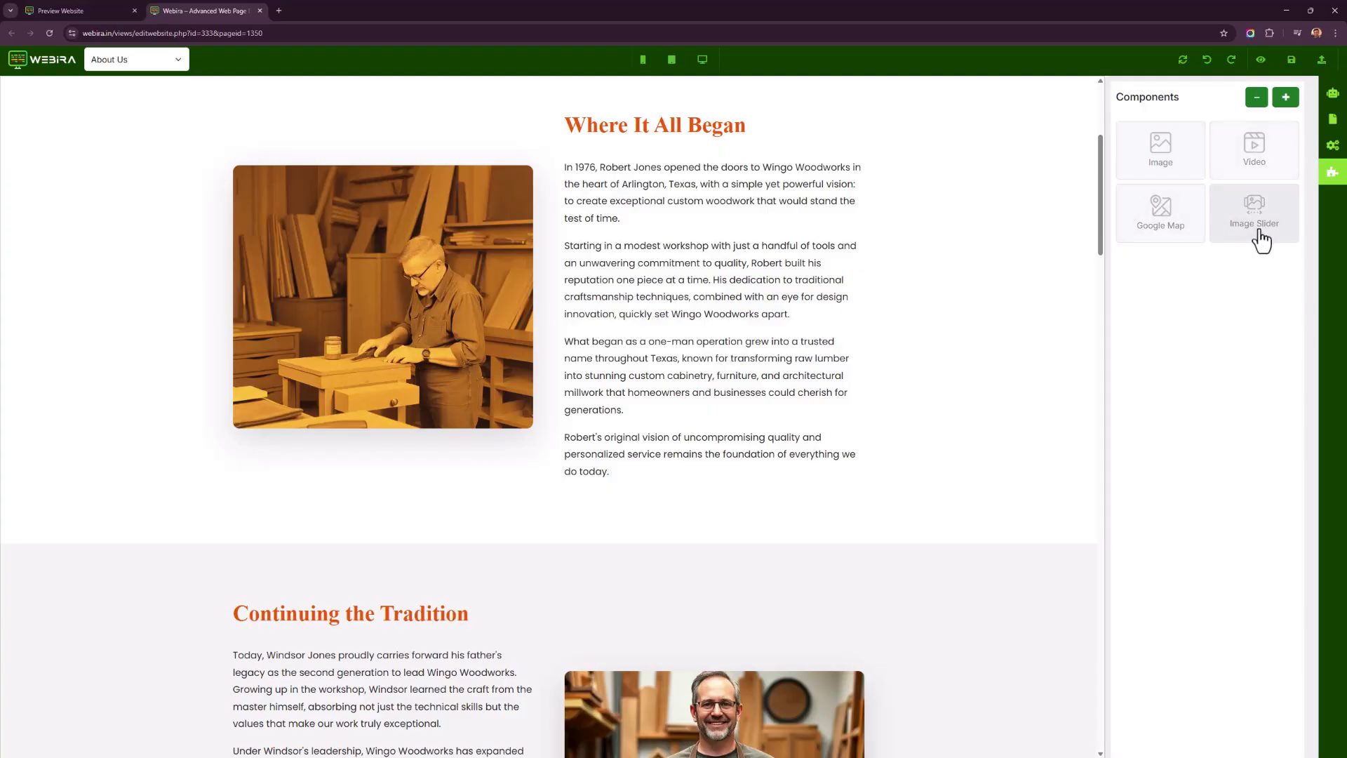
Return to the Wingo Woodworks site overview and look at its deployment options and SMTP settings.
click(70, 11)
scroll(469, 571, up, 3)
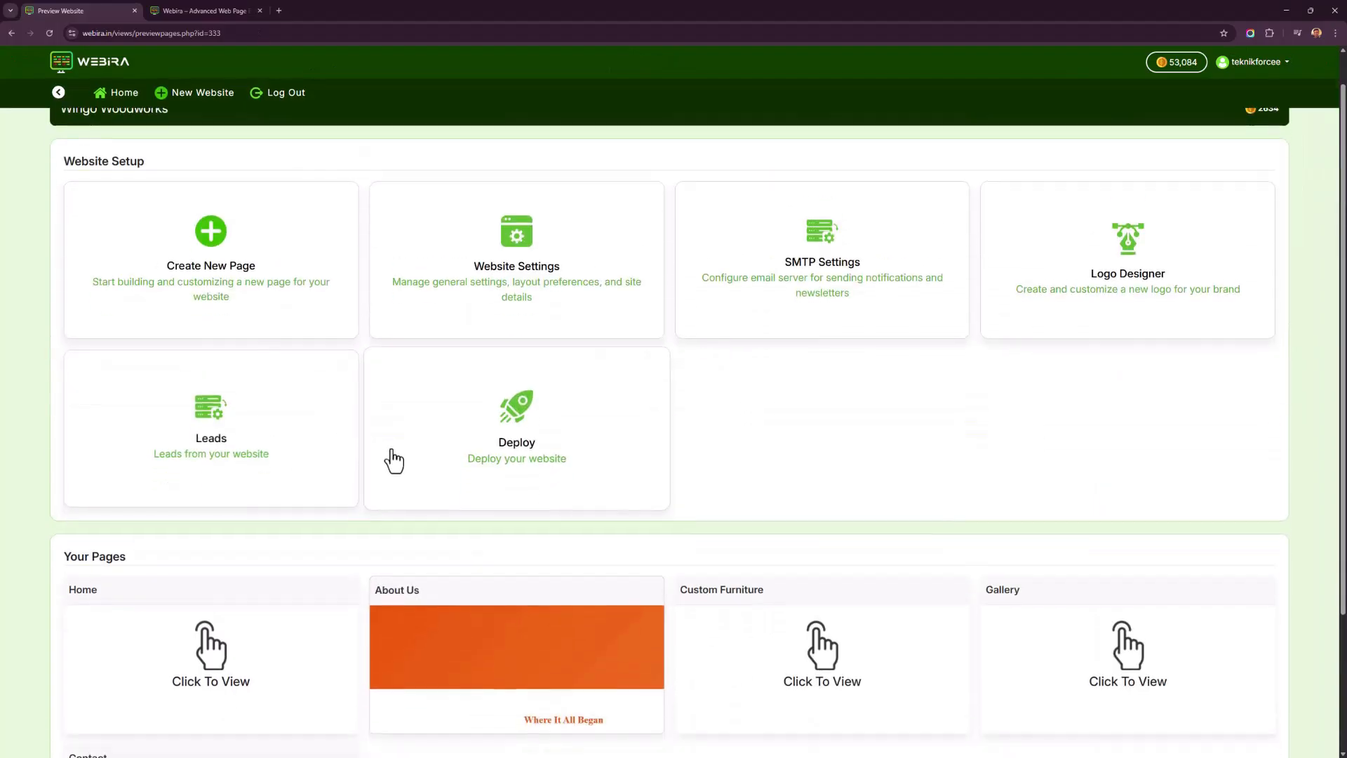
scroll(478, 545, down, 1)
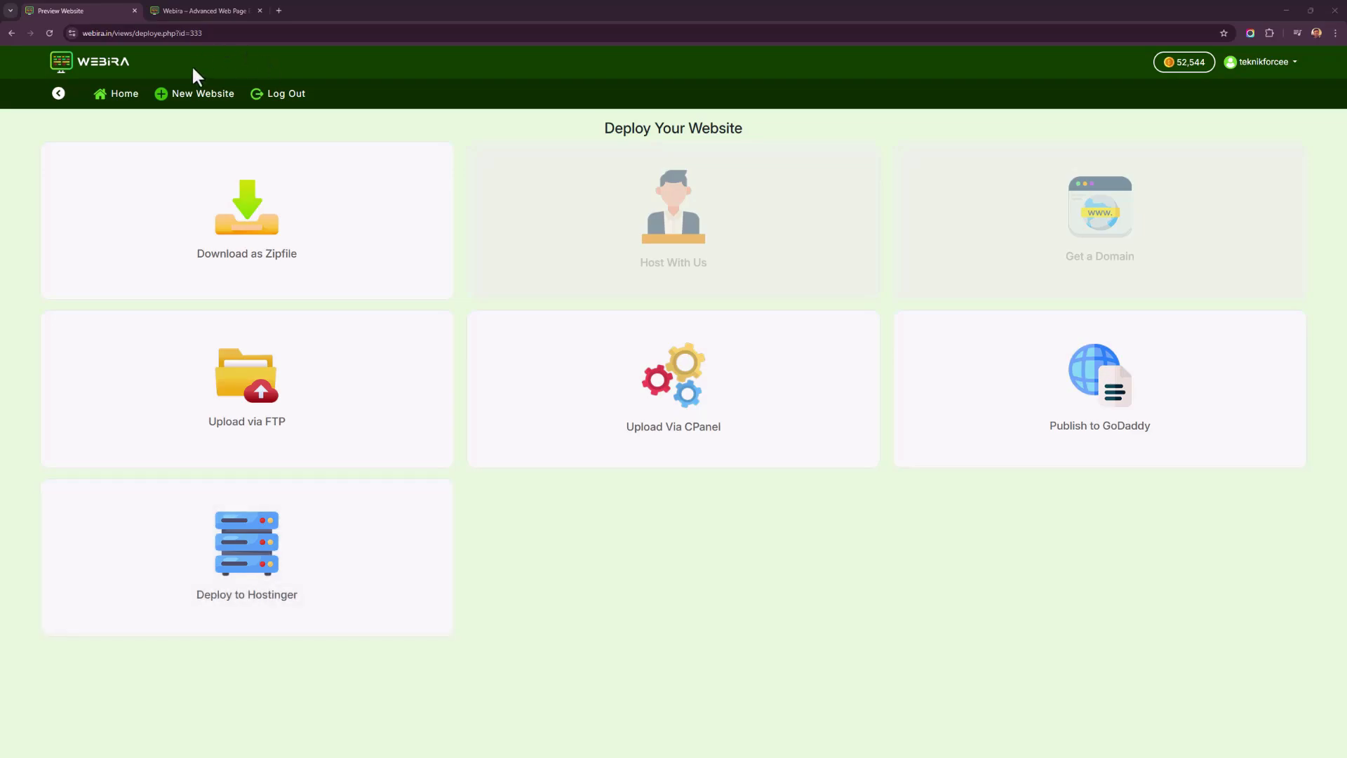
click(58, 93)
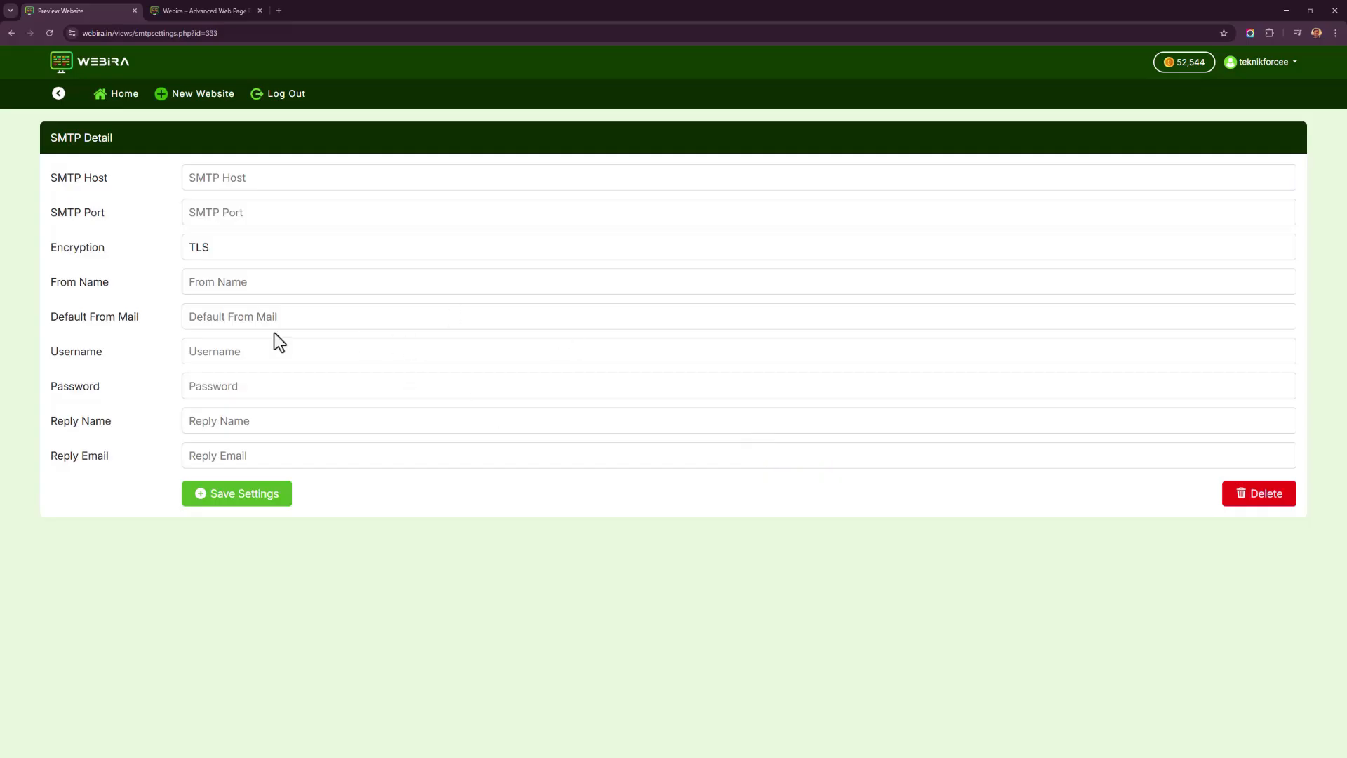
click(60, 94)
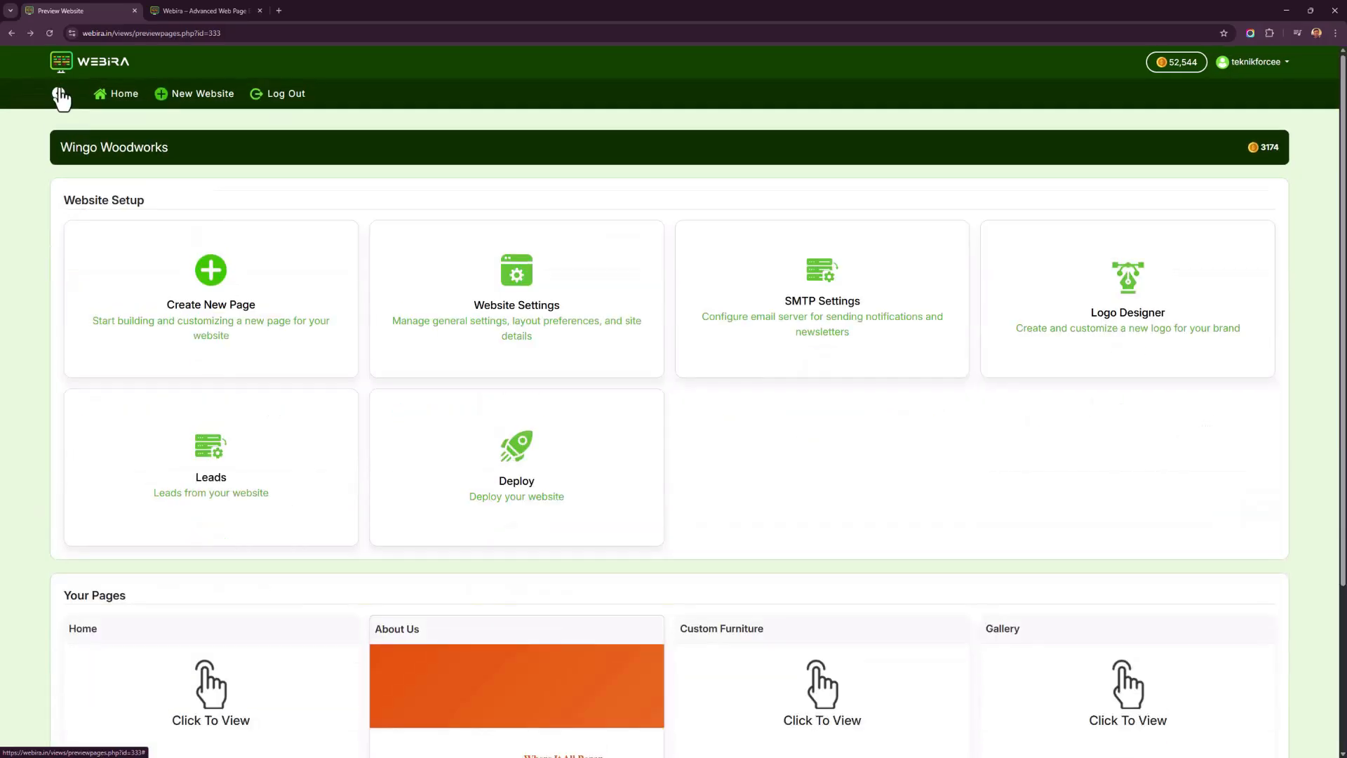
Open the Contact page in the editor and go to its Request a Consultation form.
scroll(772, 611, down, 3)
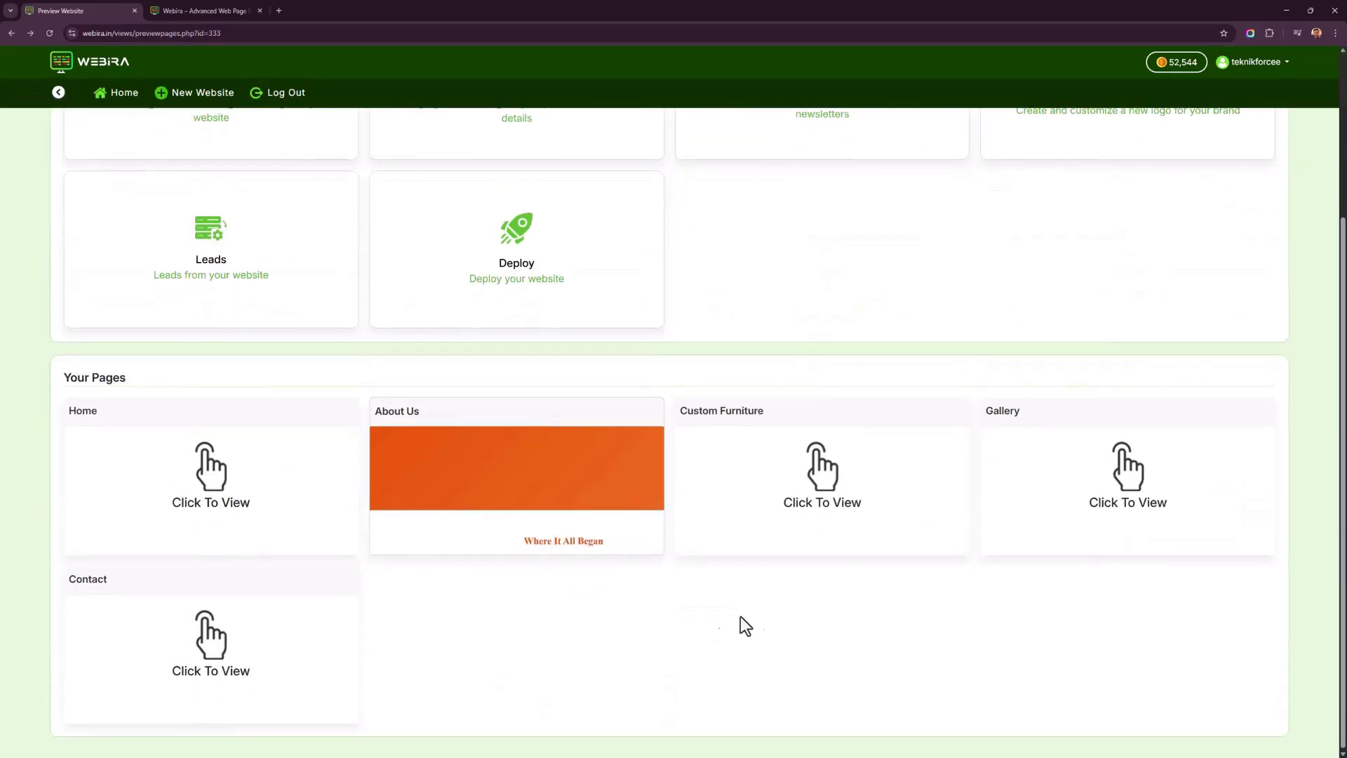
click(211, 636)
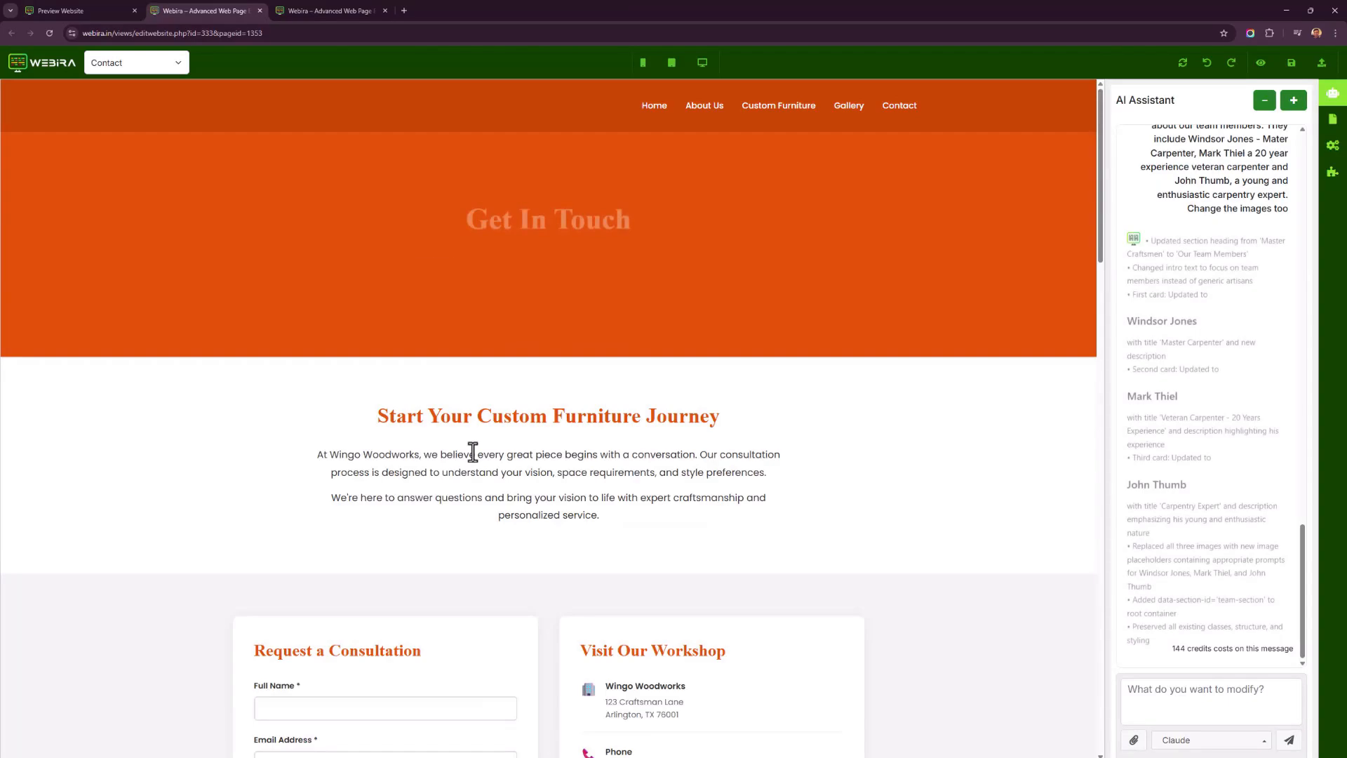
scroll(517, 379, down, 6)
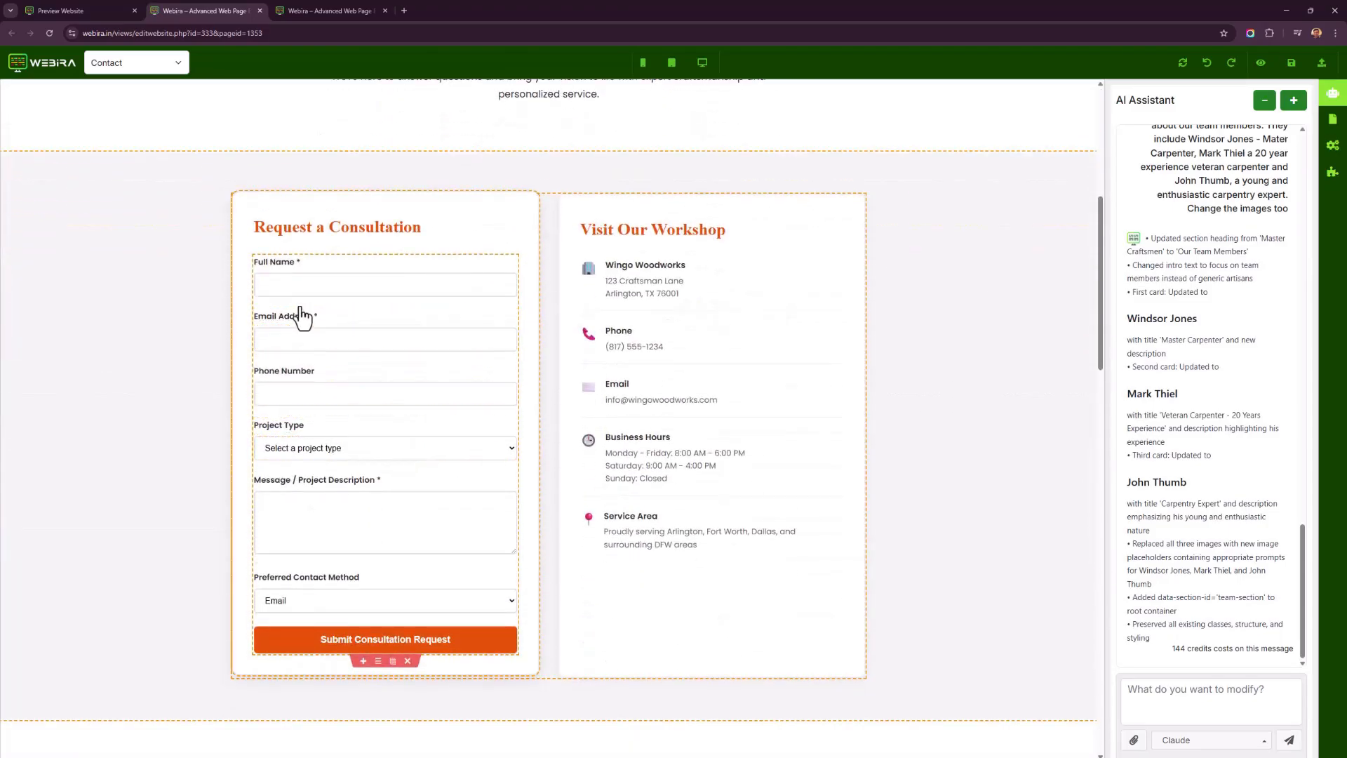
Examine the consultation form's name, email, phone and message fields, plus the options for project type and preferred contact method.
click(306, 287)
click(313, 340)
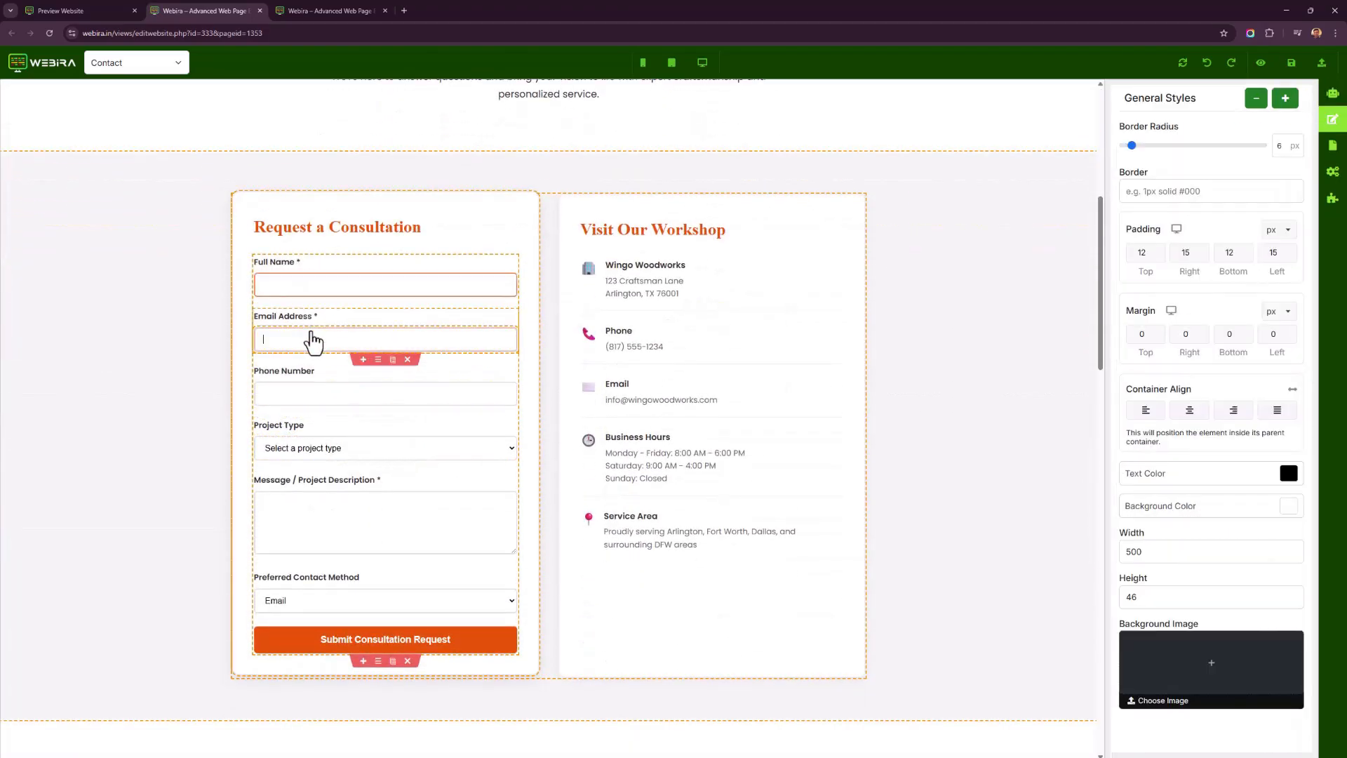
click(327, 393)
click(328, 453)
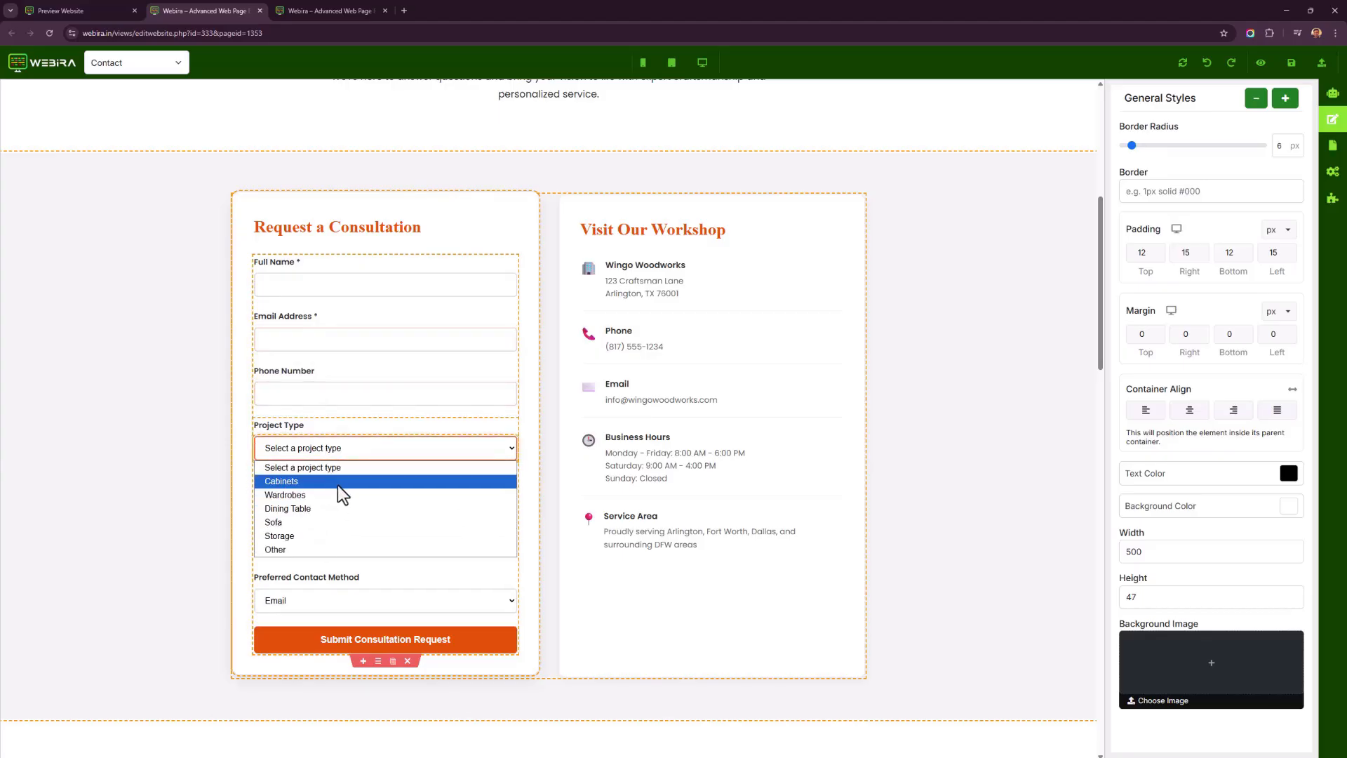
click(877, 374)
click(352, 517)
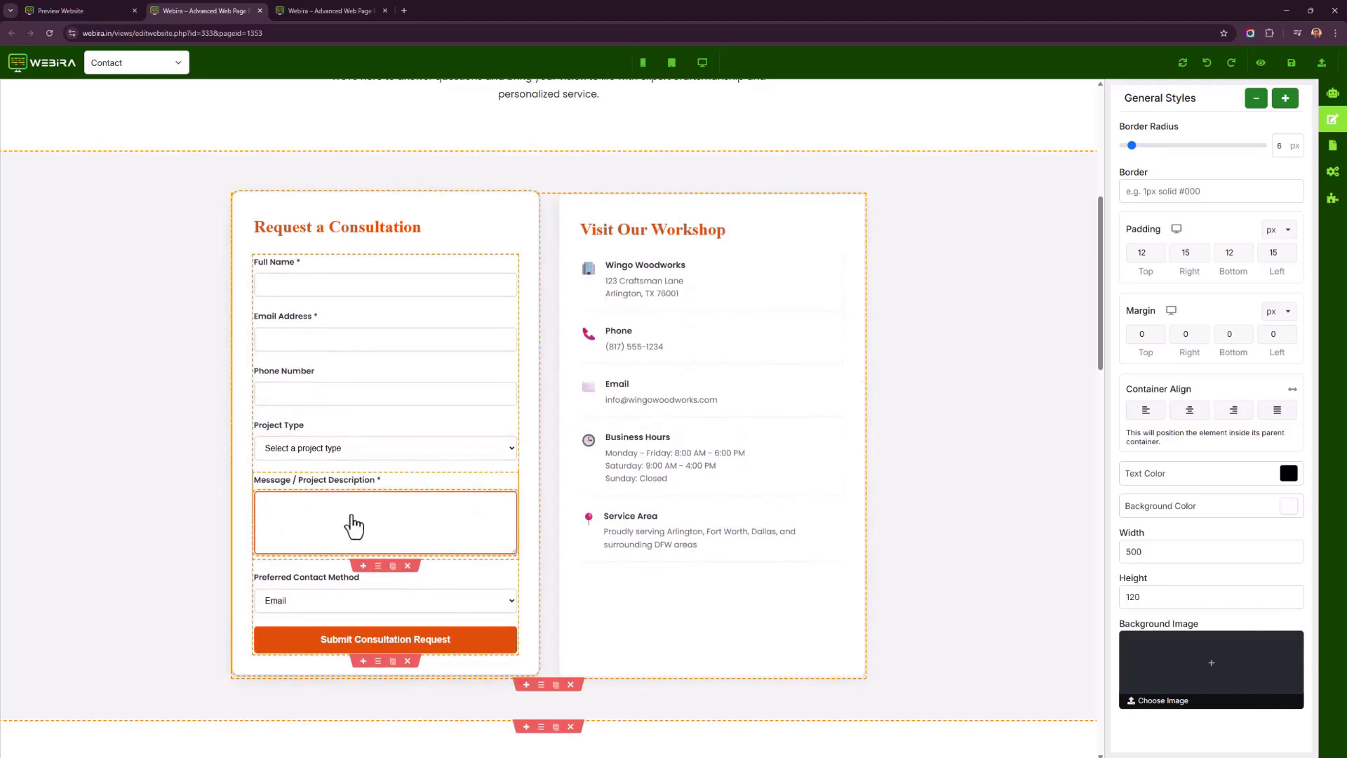
click(349, 602)
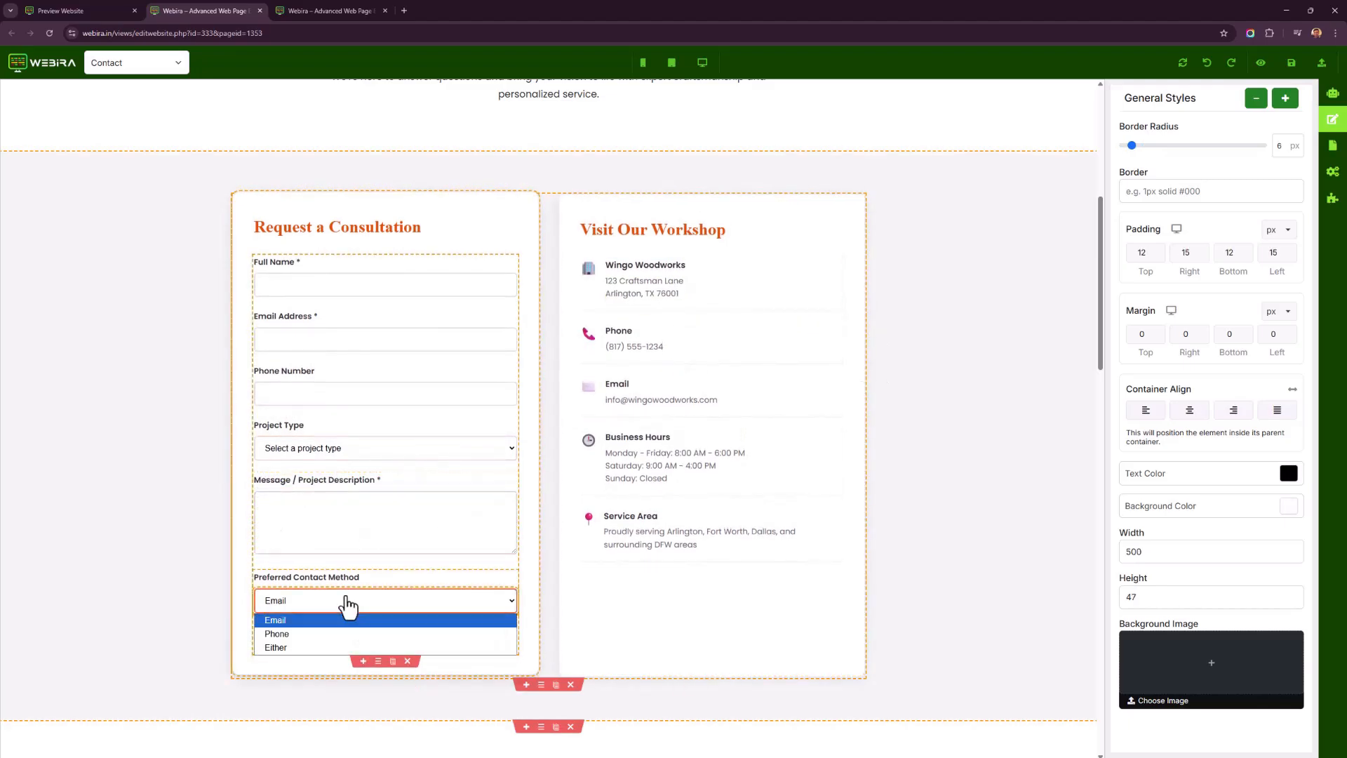
click(122, 704)
scroll(264, 692, up, 5)
scroll(353, 676, down, 5)
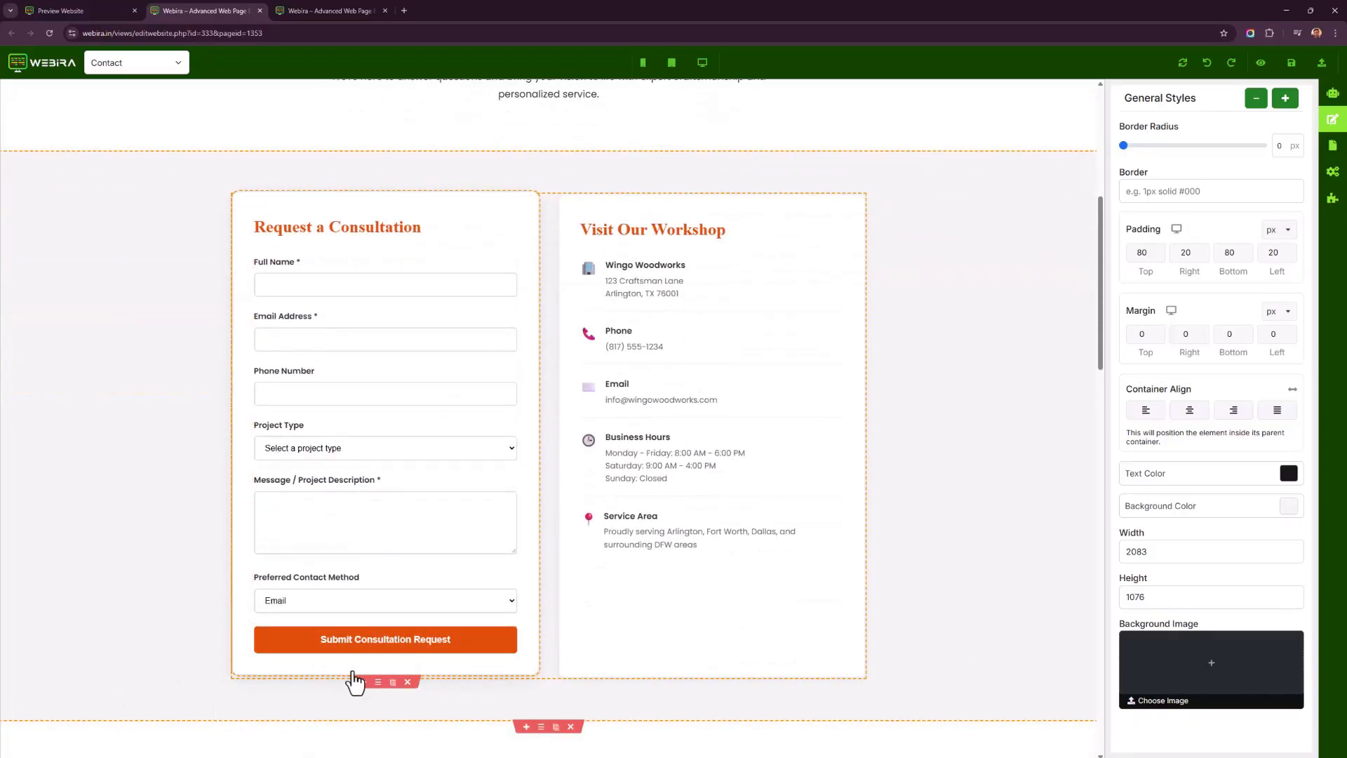
right_click(180, 205)
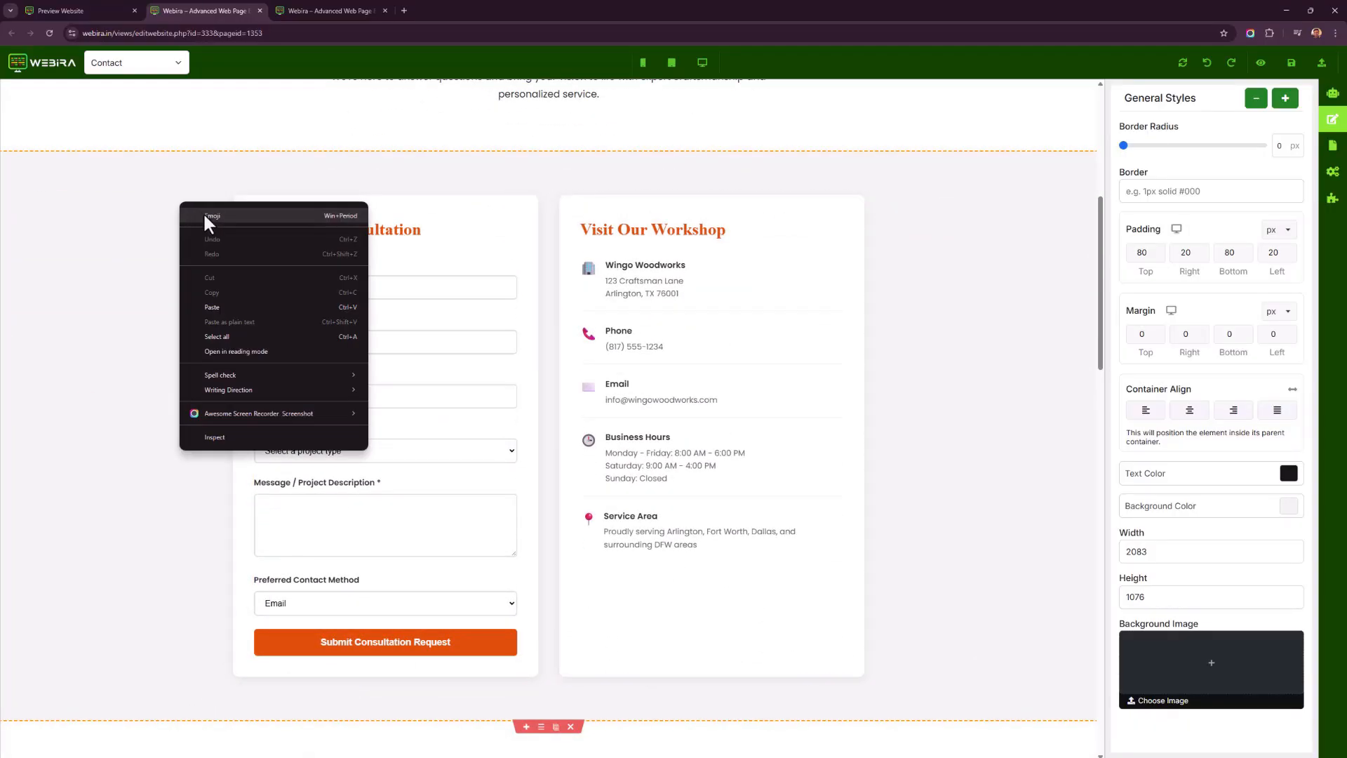
click(134, 222)
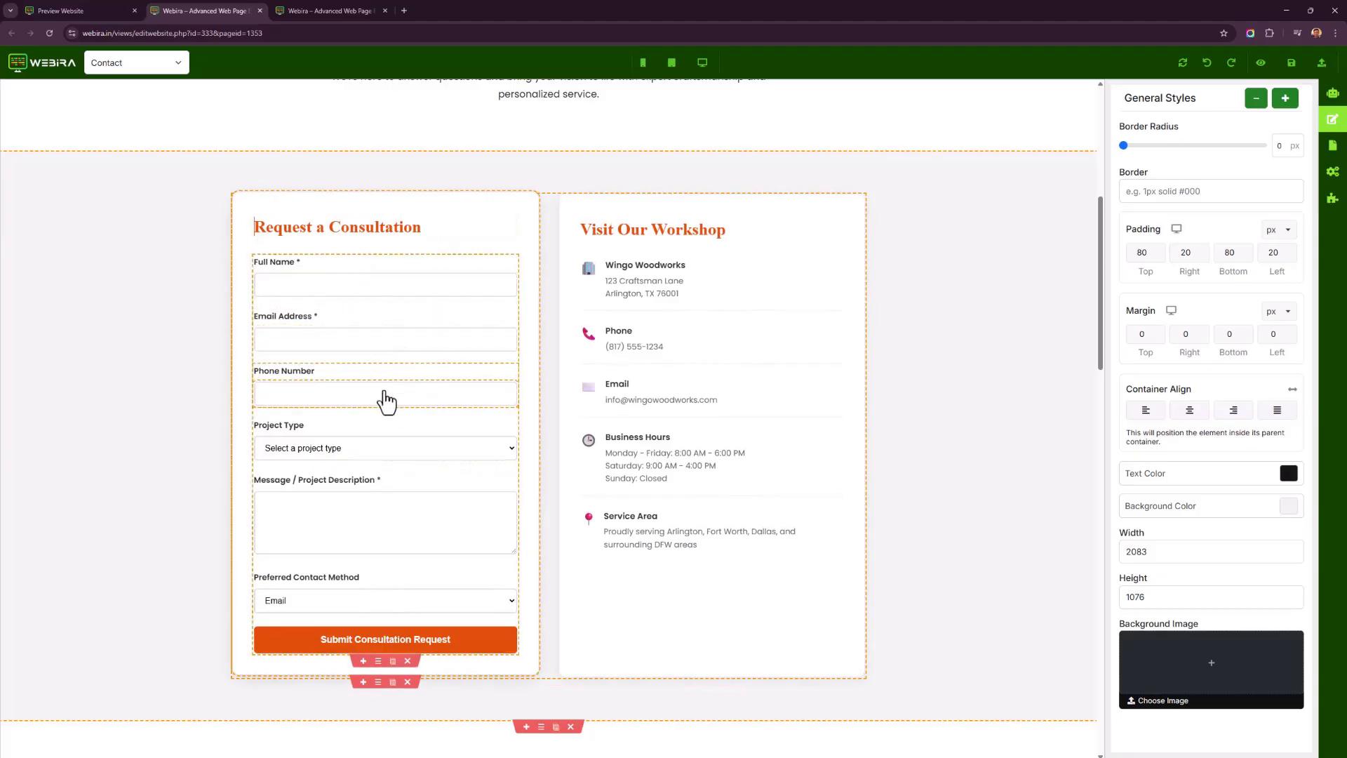
View the leads collected from the website, then return to the Wingo Woodworks site overview.
click(118, 10)
scroll(611, 477, up, 3)
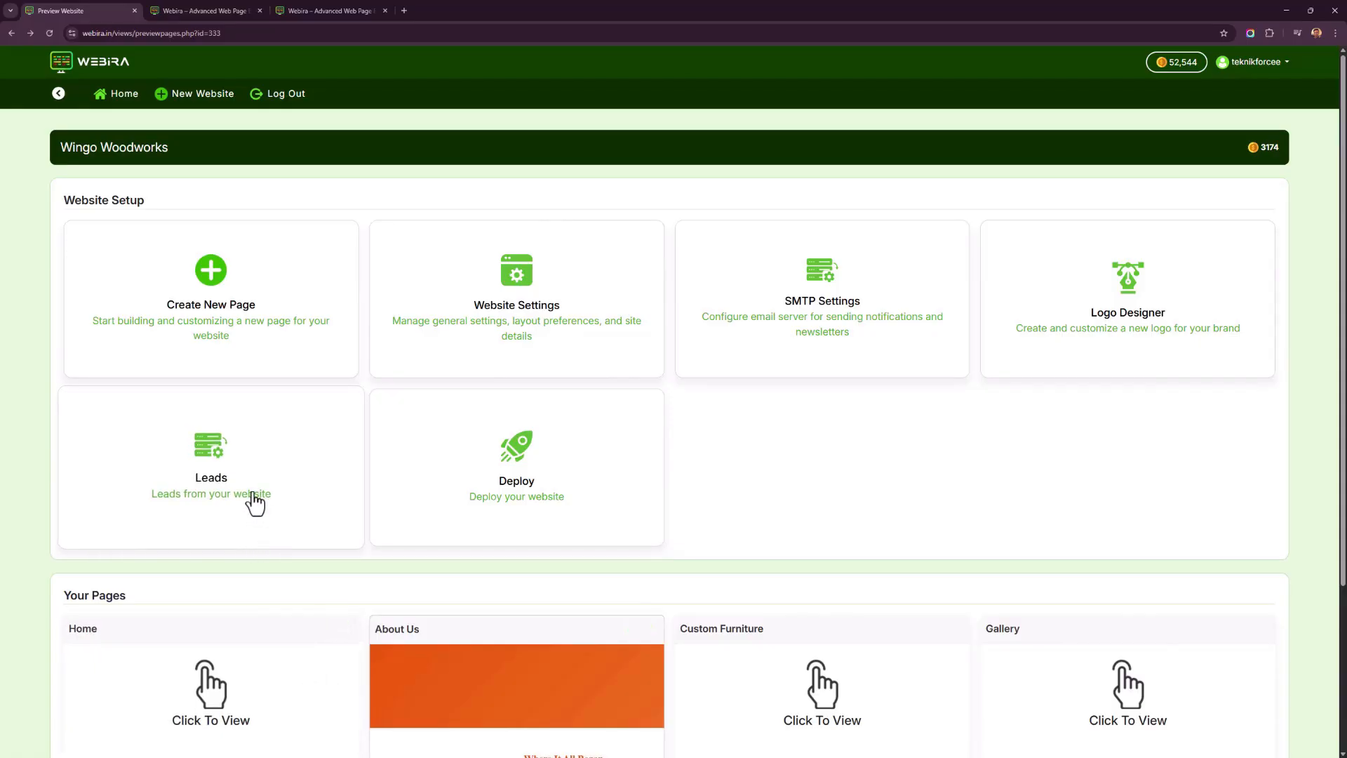
click(255, 514)
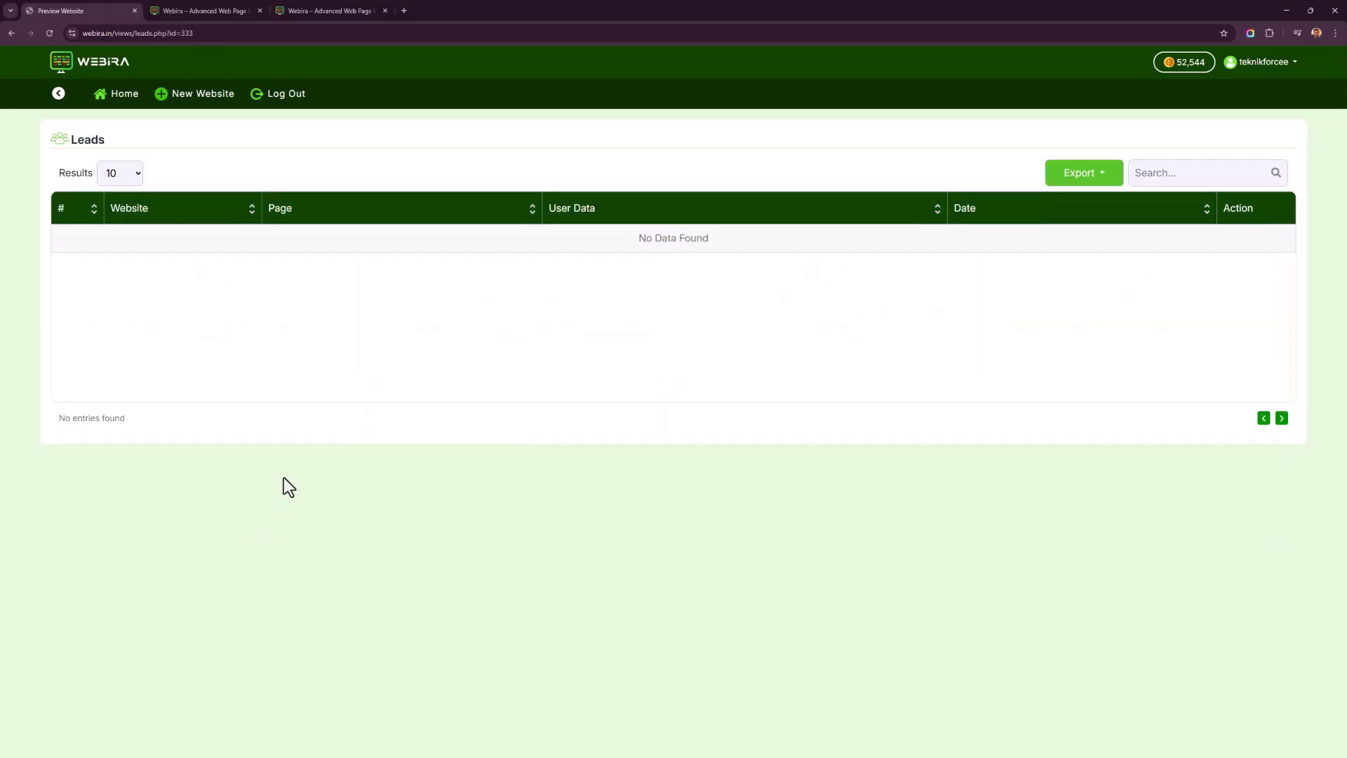
right_click(735, 290)
click(758, 305)
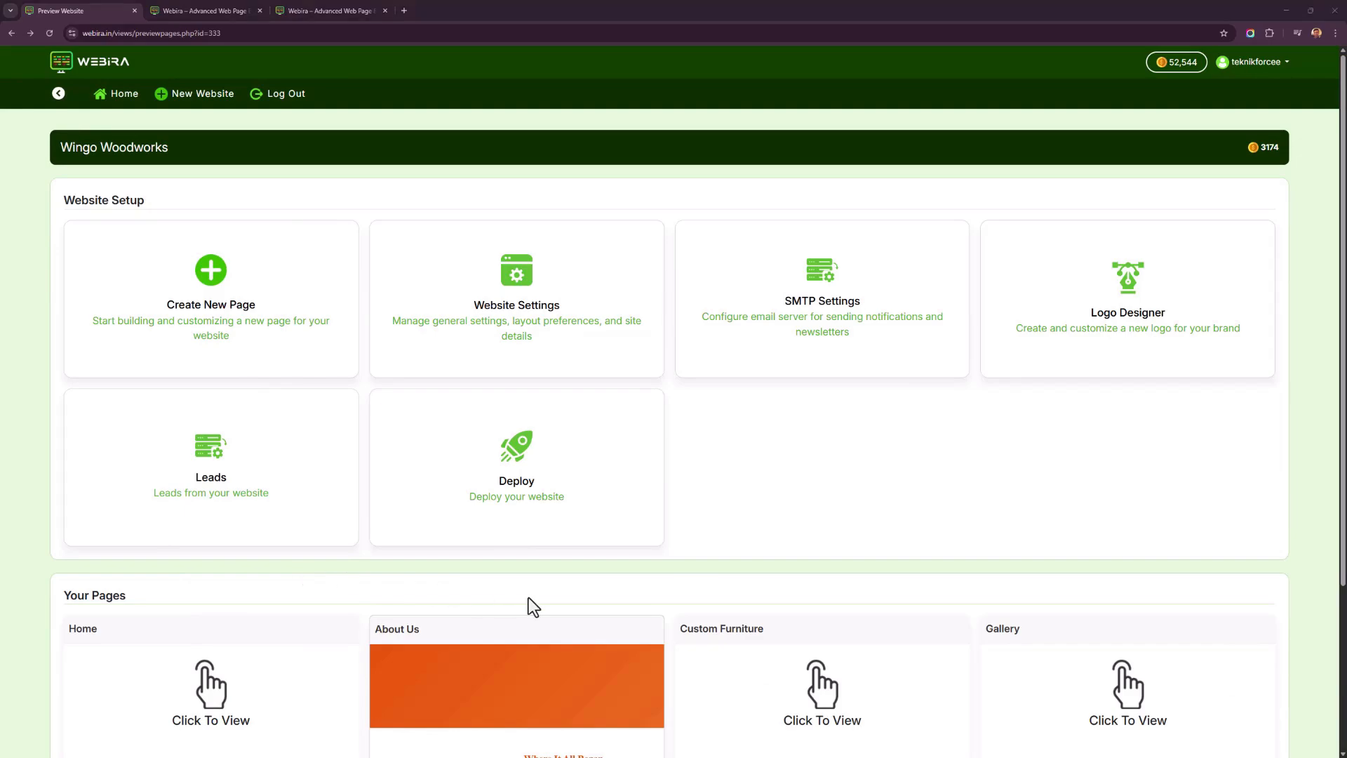
Open the logo designer for Wingo Woodworks and select the Flux Schnell AI model.
double_click(1155, 319)
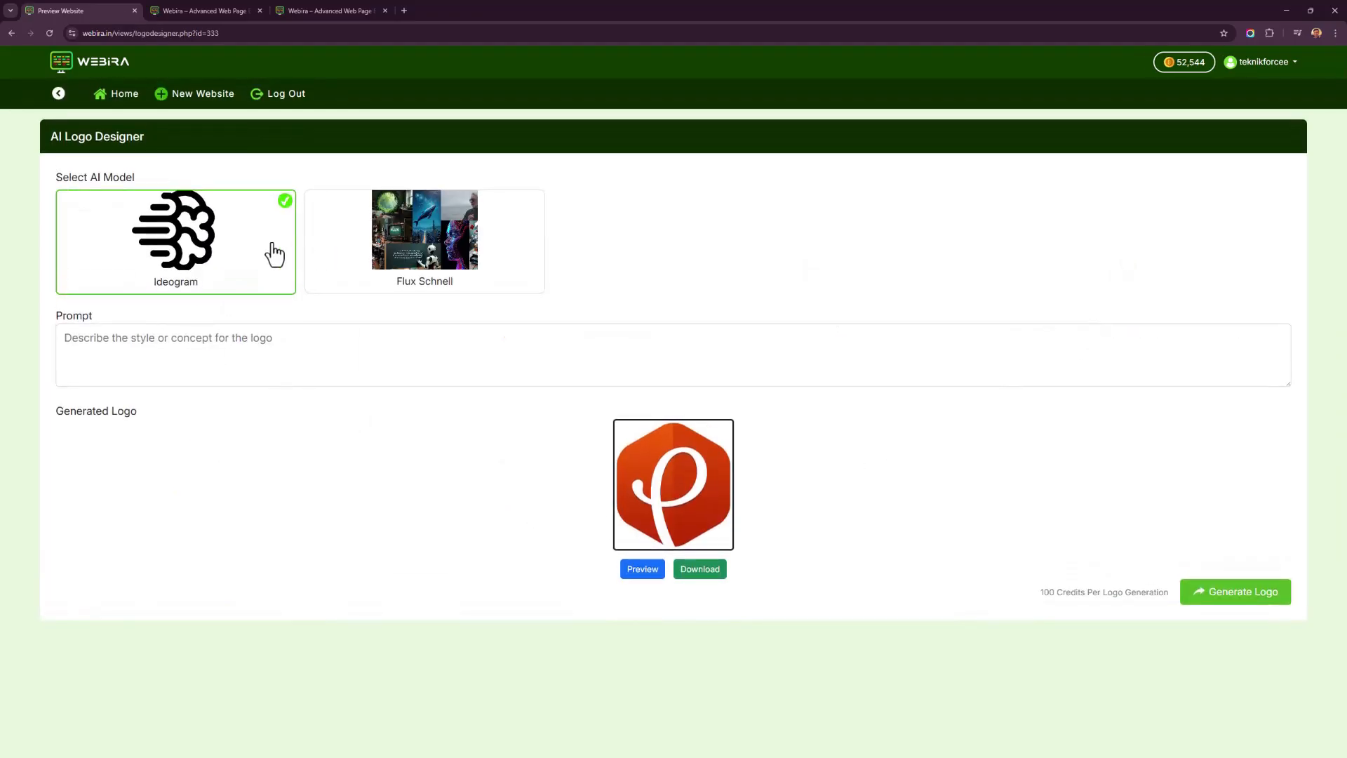
click(361, 259)
Generate a logo from the prompt "Create very simple and clean logo for my business Wingo woodworks. Make only the icon, do not write the text.".
click(494, 340)
text(C)
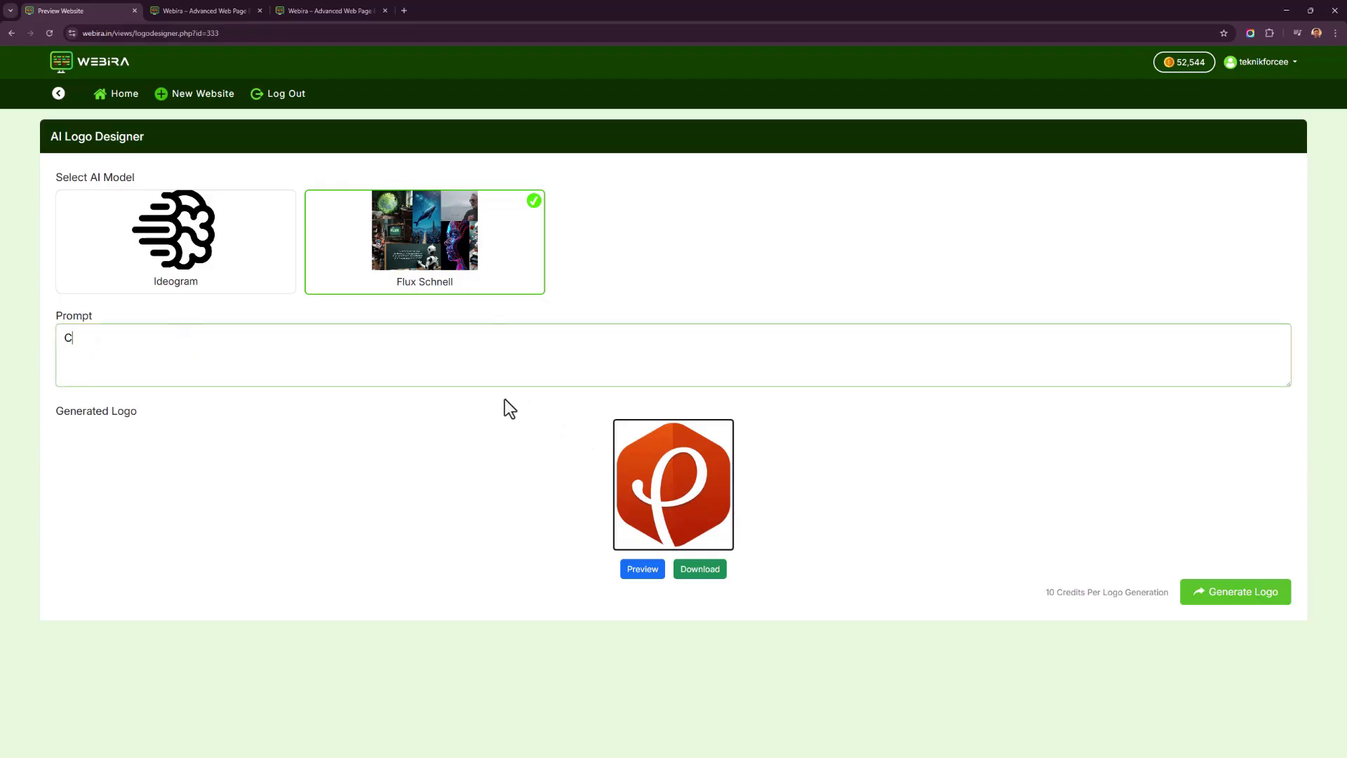
text(reate aery simple and clean logo f)
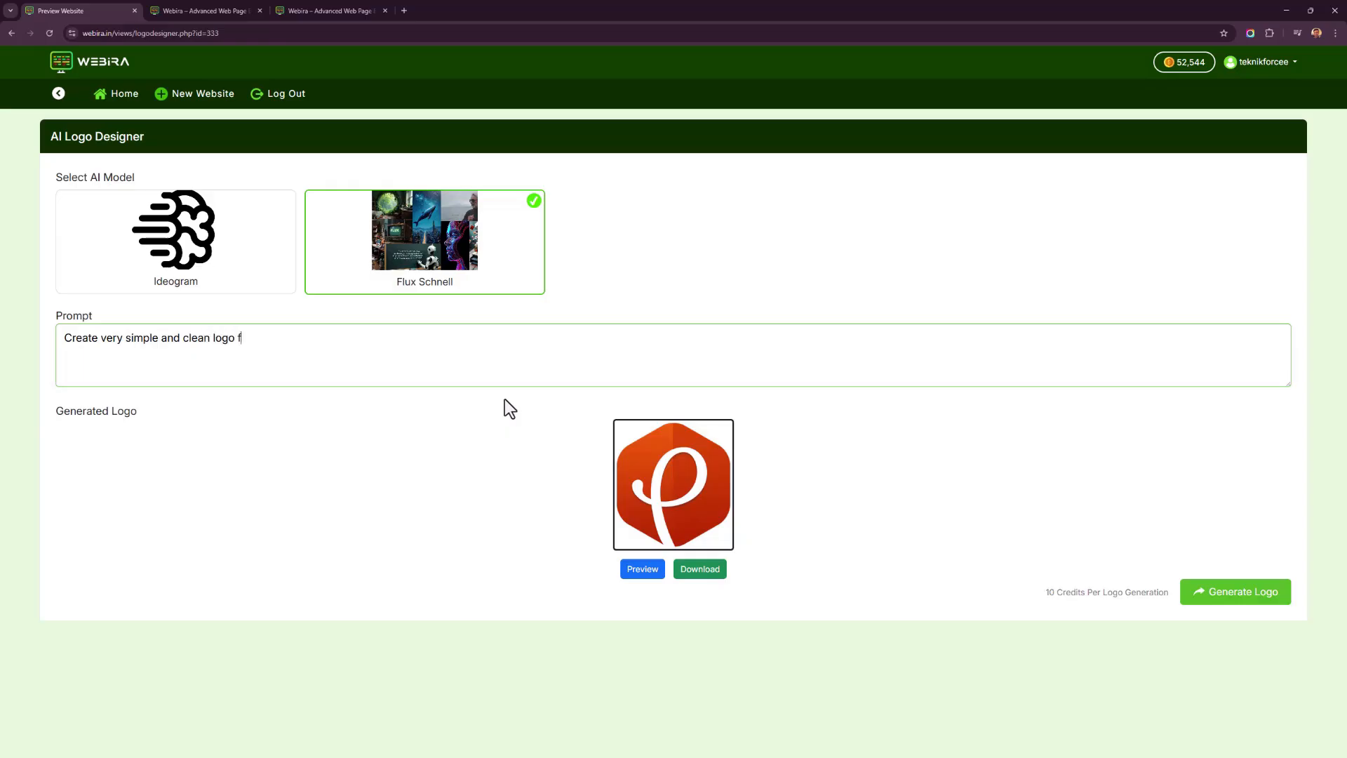
text(or my business Wingo f)
text(oodw)
key(BackSpace)
key(BackSpace)
key(BackSpace)
key(BackSpace)
key(BackSpace)
text(woodworks. )
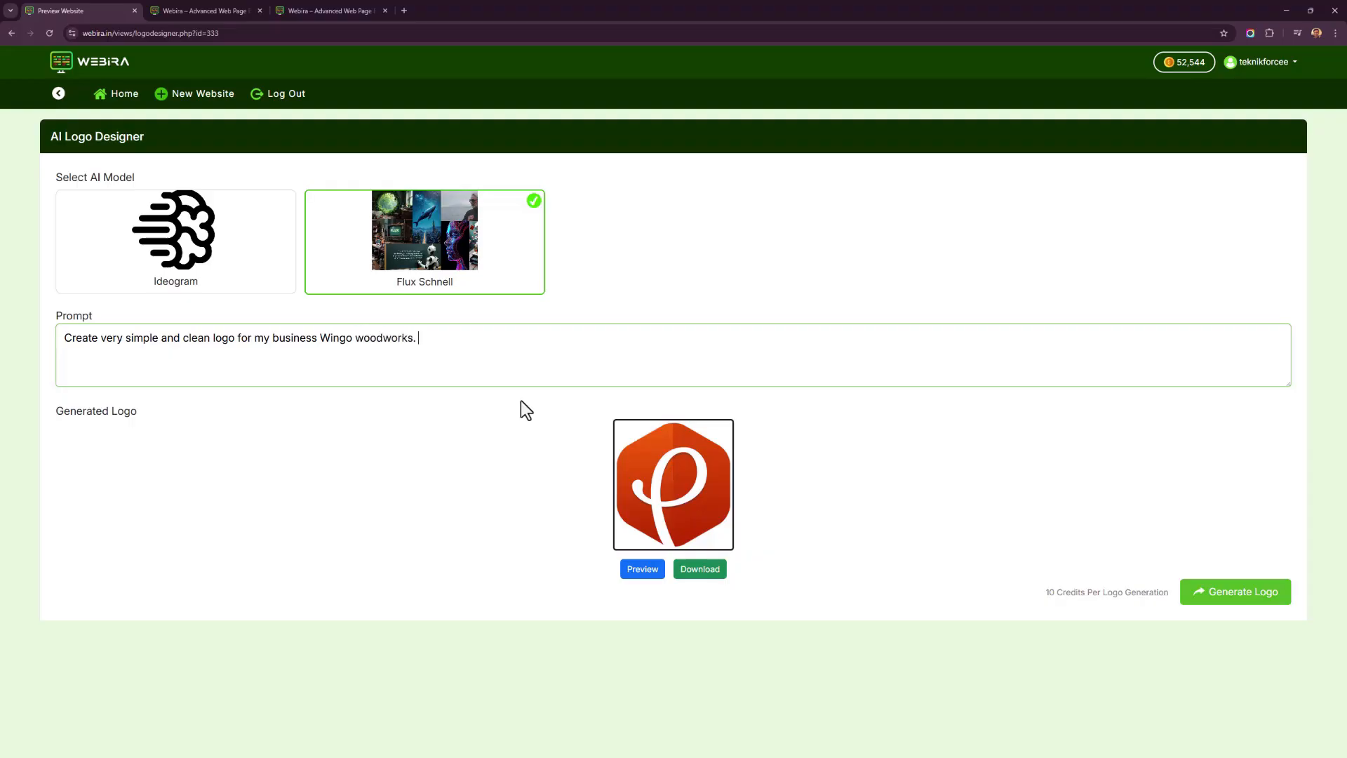
text(Make only the icon, do not write the text.)
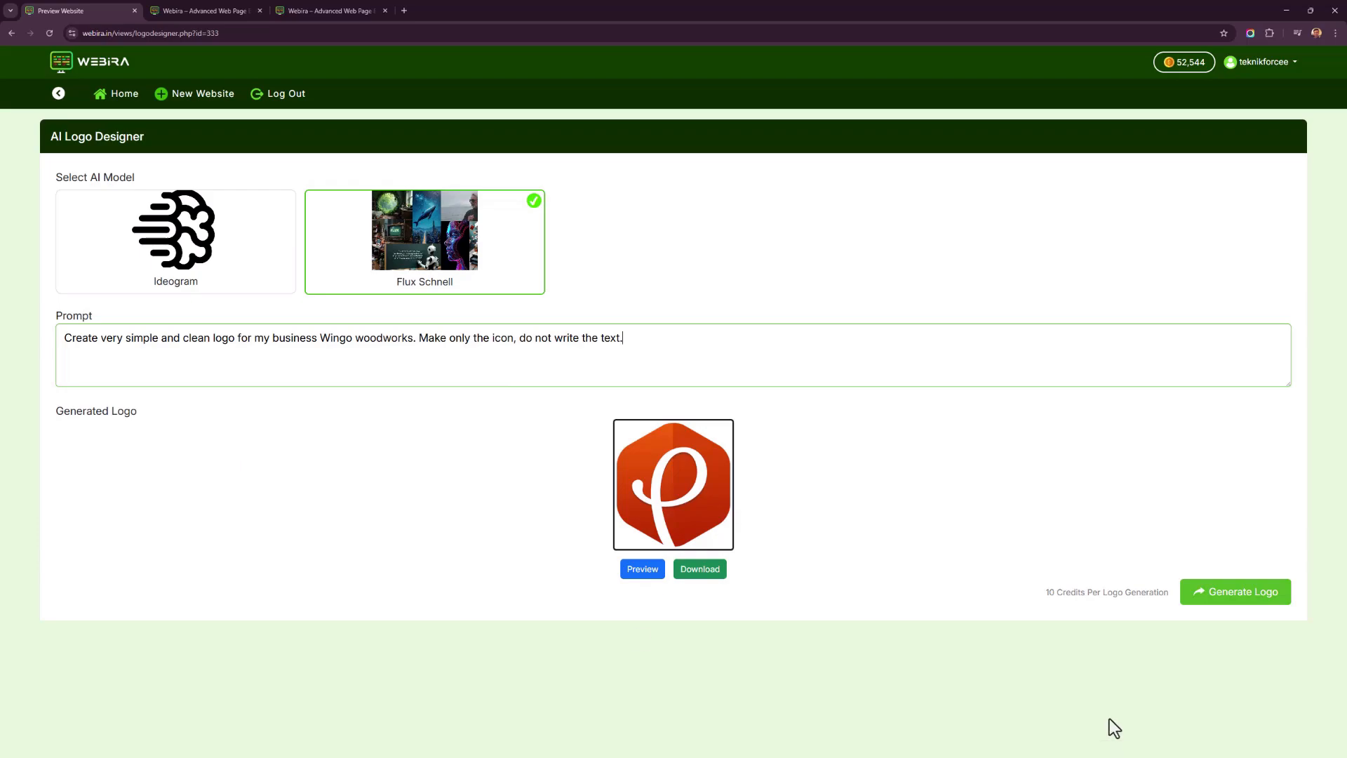
click(1229, 602)
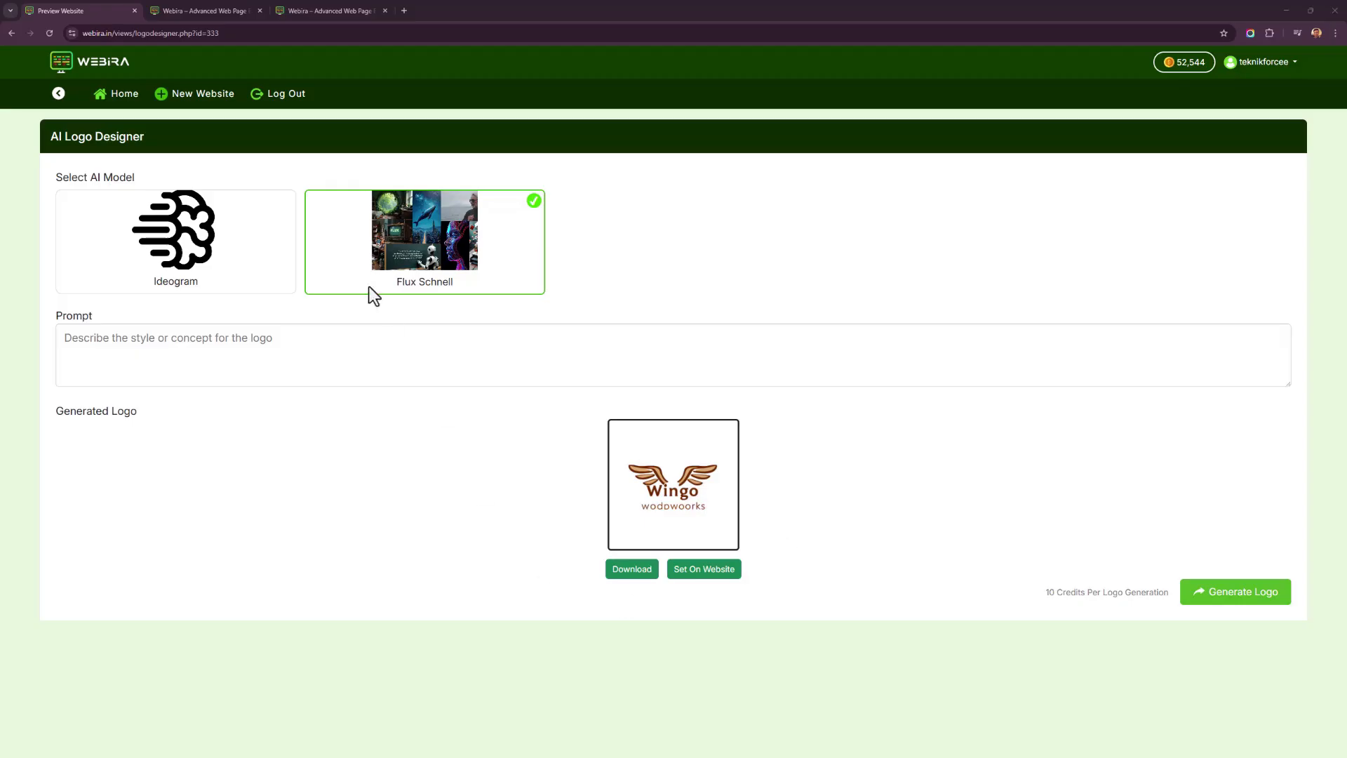
Return to the home dashboard with all the created websites.
click(129, 96)
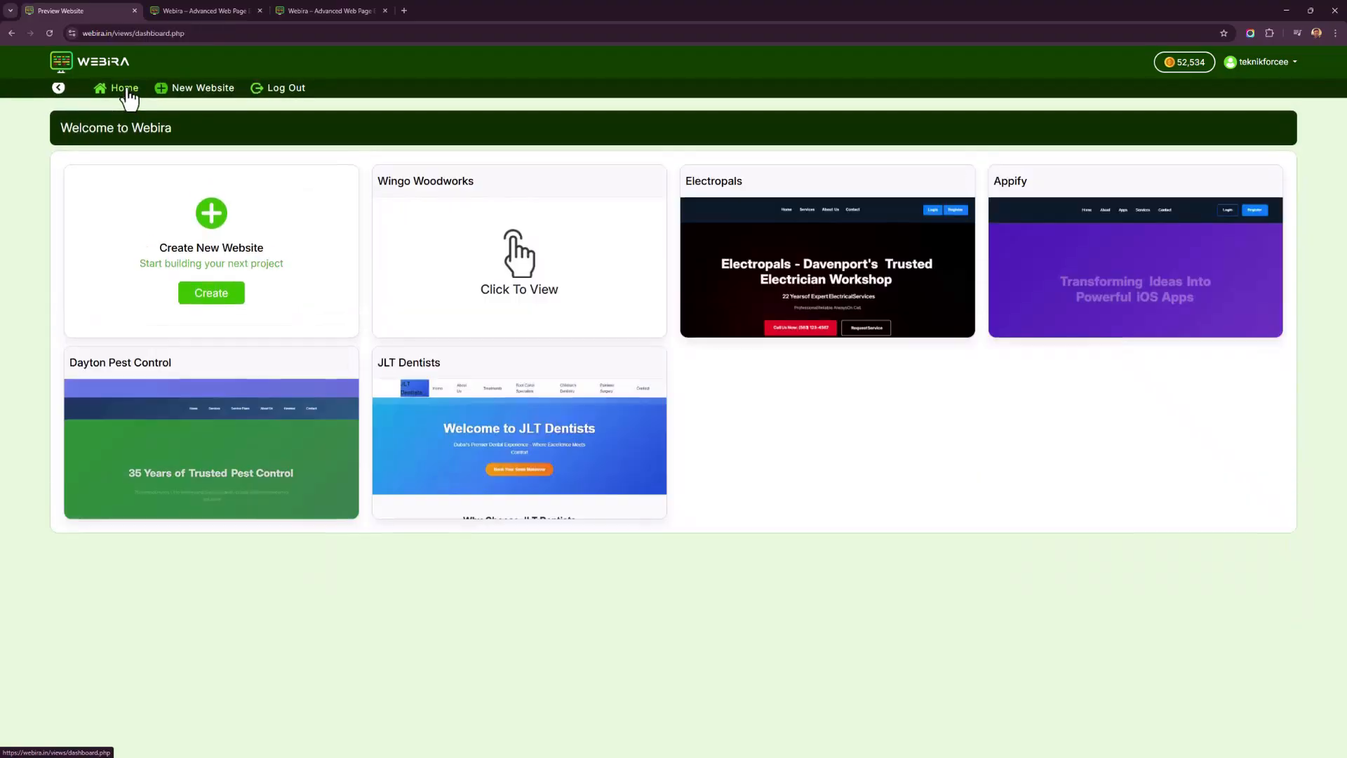